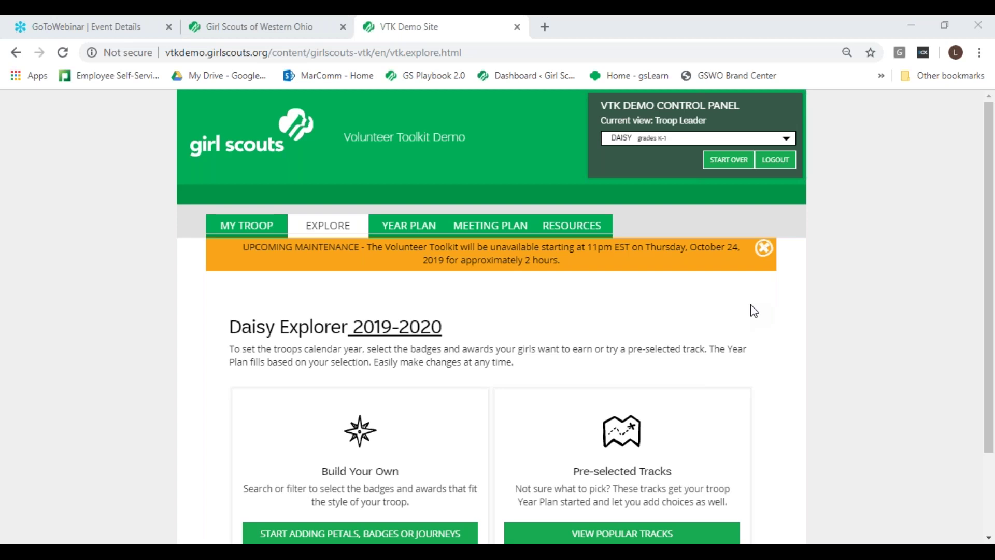
# Step: Zoom the Daisy Explorer page in and scroll to the Build Your Own and Pre-selected Tracks cards
pyautogui.hotkey('ctrl', '+')
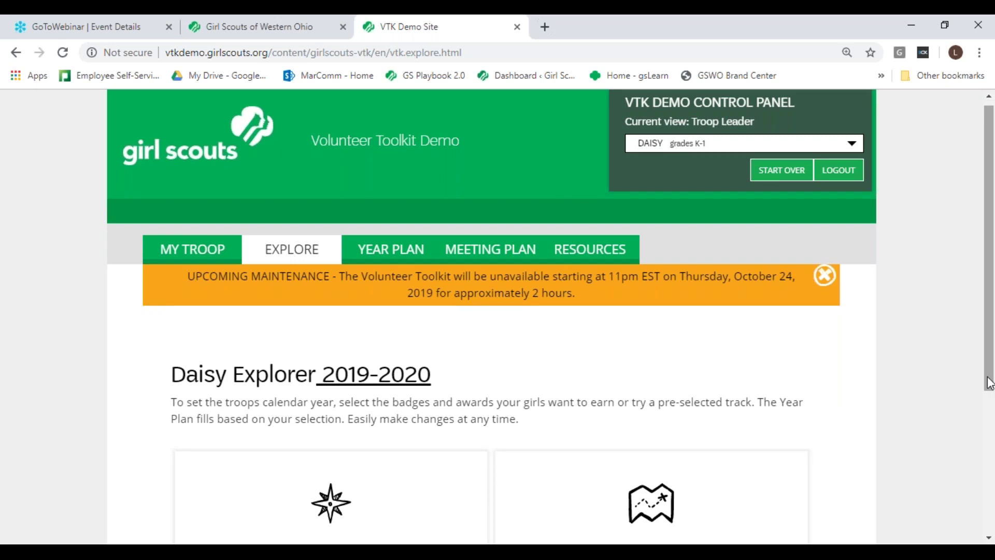
pyautogui.moveTo(989, 382); pyautogui.dragTo(991, 413)
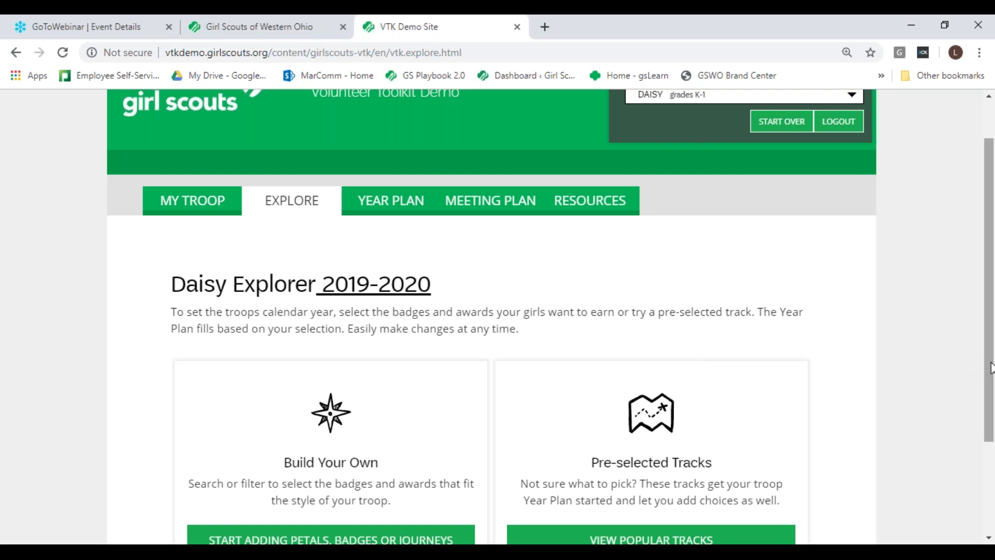
pyautogui.moveTo(991, 372); pyautogui.dragTo(991, 400)
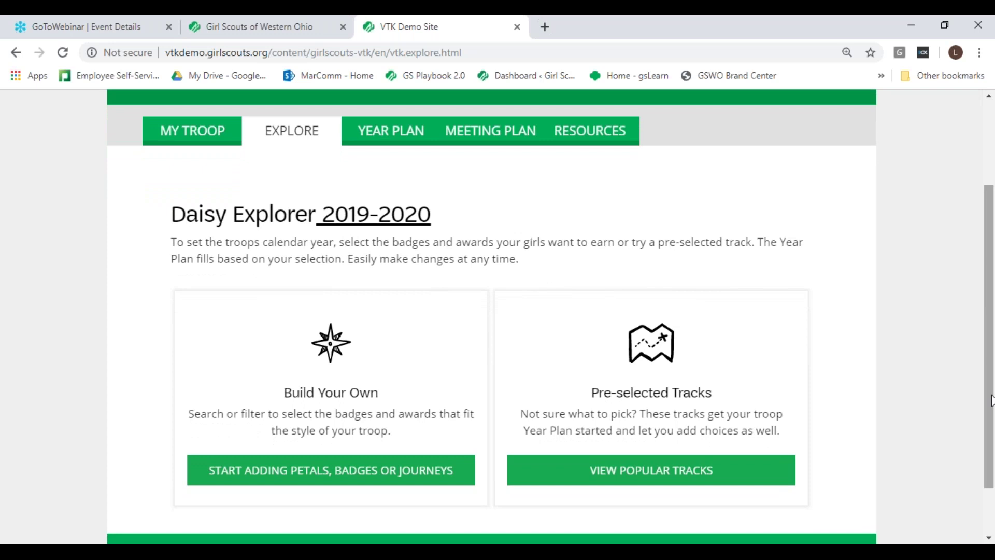
pyautogui.moveTo(991, 400); pyautogui.dragTo(991, 401)
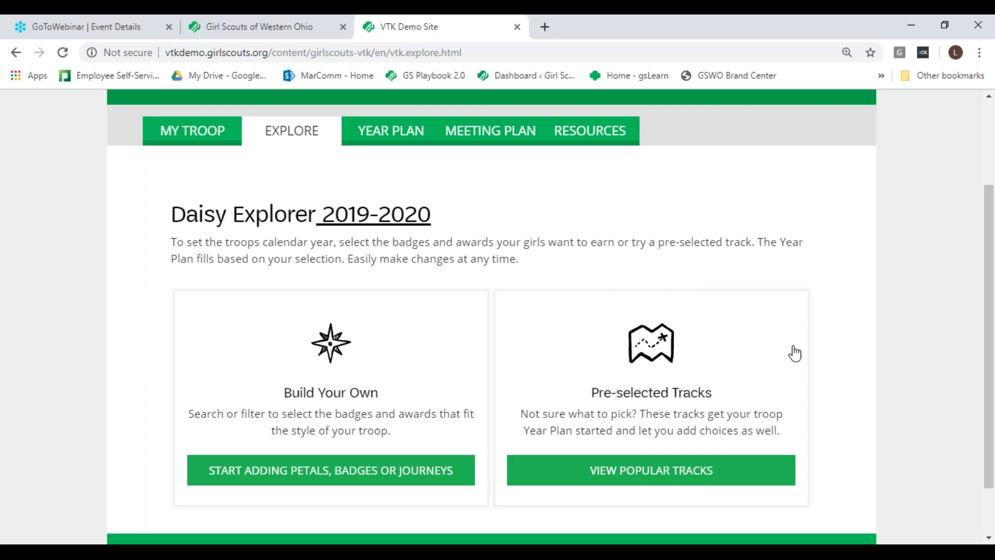
pyautogui.scroll(-2, 978, 452)
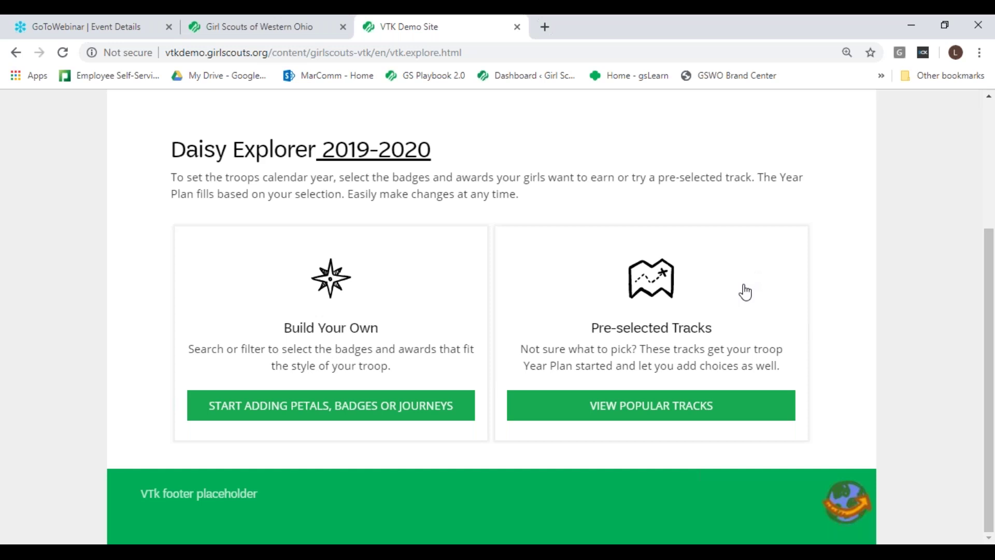
# Step: Show the popular Daisy tracks and preview the Coding for Good and Outdoors track
pyautogui.click(651, 412)
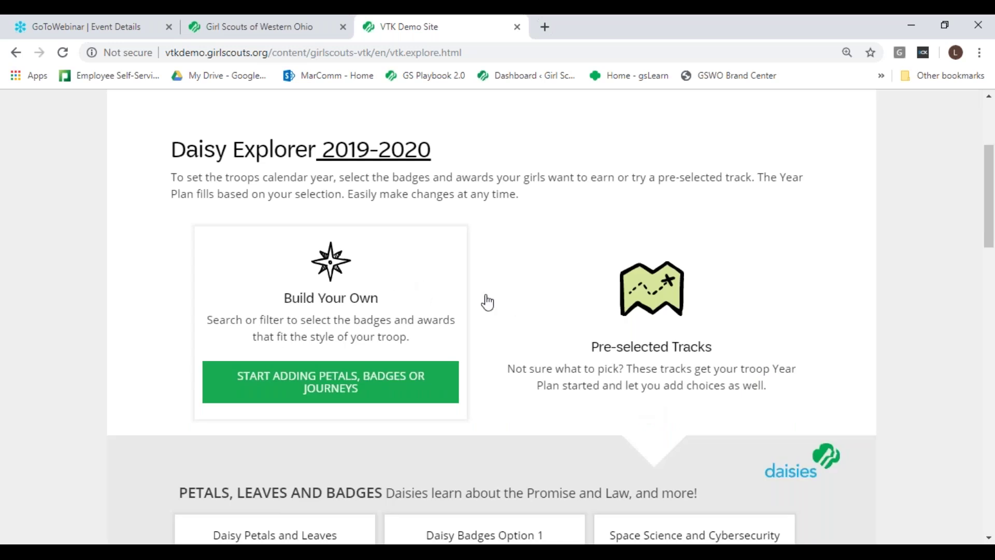
pyautogui.moveTo(988, 538); pyautogui.dragTo(988, 539)
pyautogui.click(989, 539)
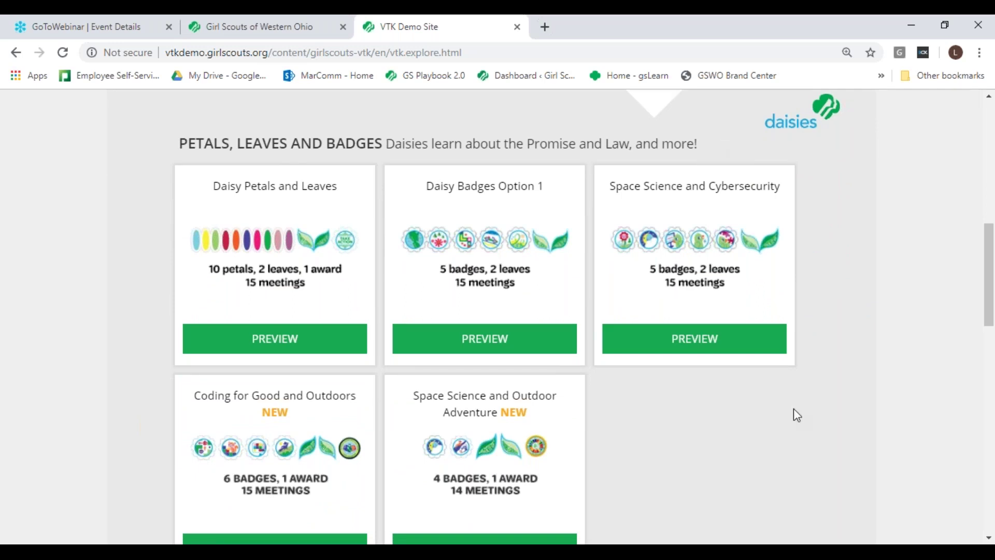
pyautogui.click(988, 538)
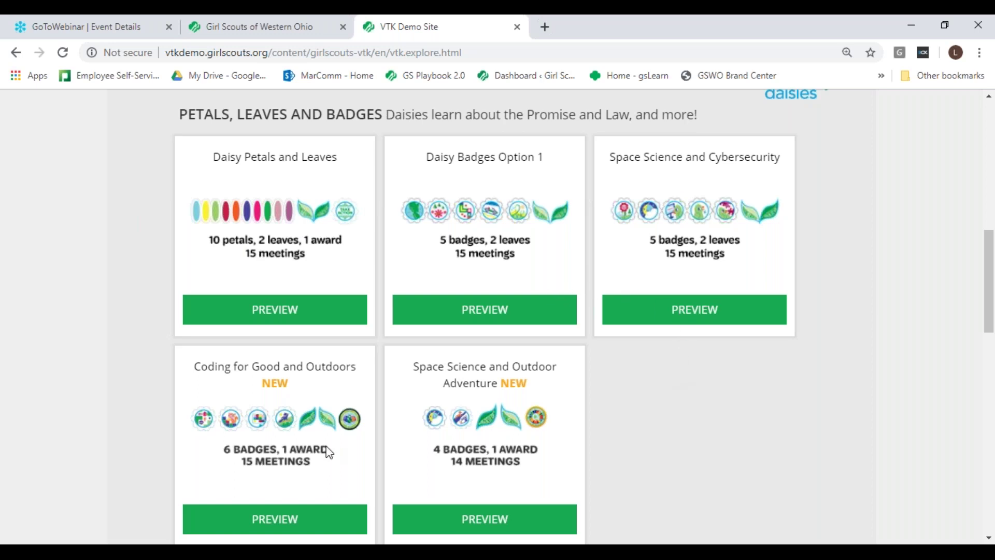
pyautogui.click(293, 526)
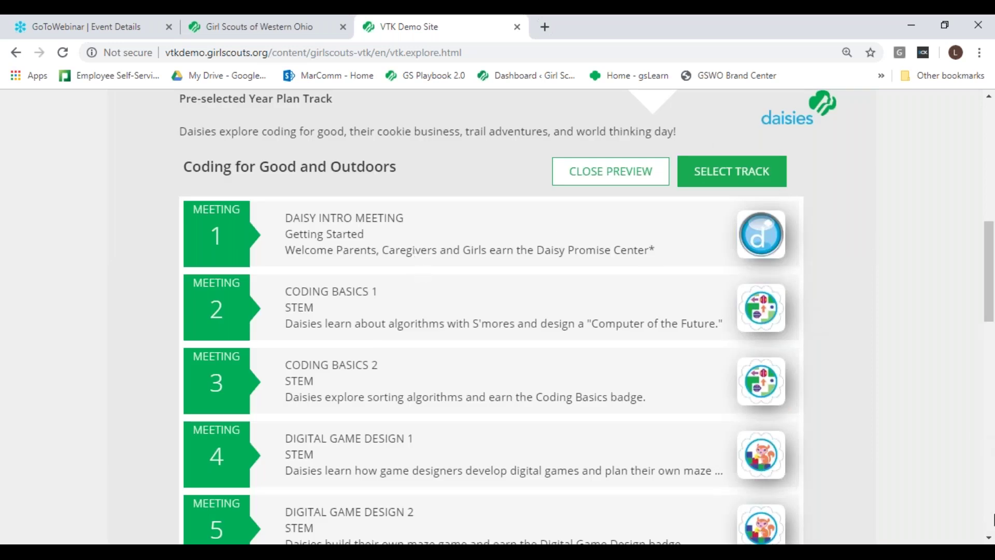
# Step: Review the Coding Basics 1 badge requirements, then close them
pyautogui.click(989, 538)
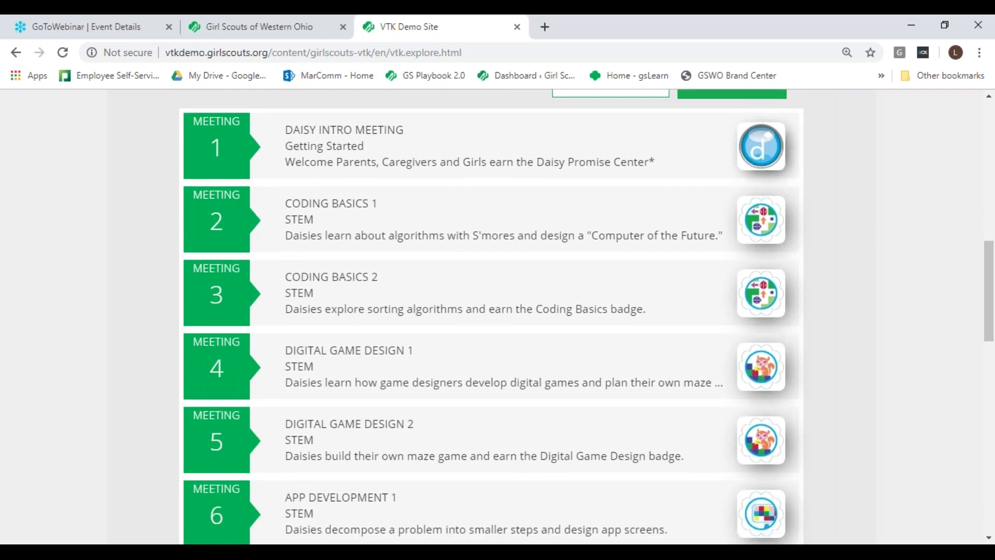
pyautogui.click(766, 234)
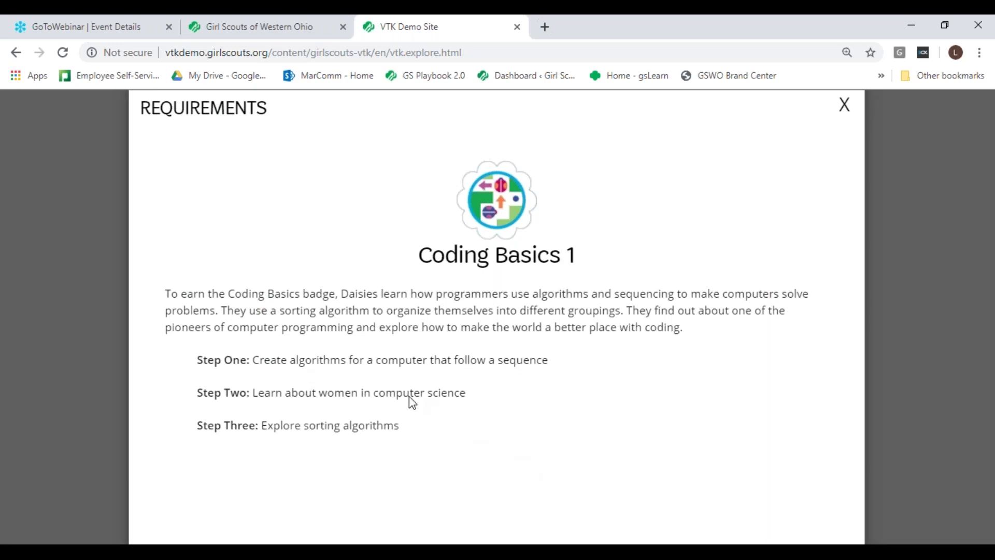
pyautogui.click(844, 109)
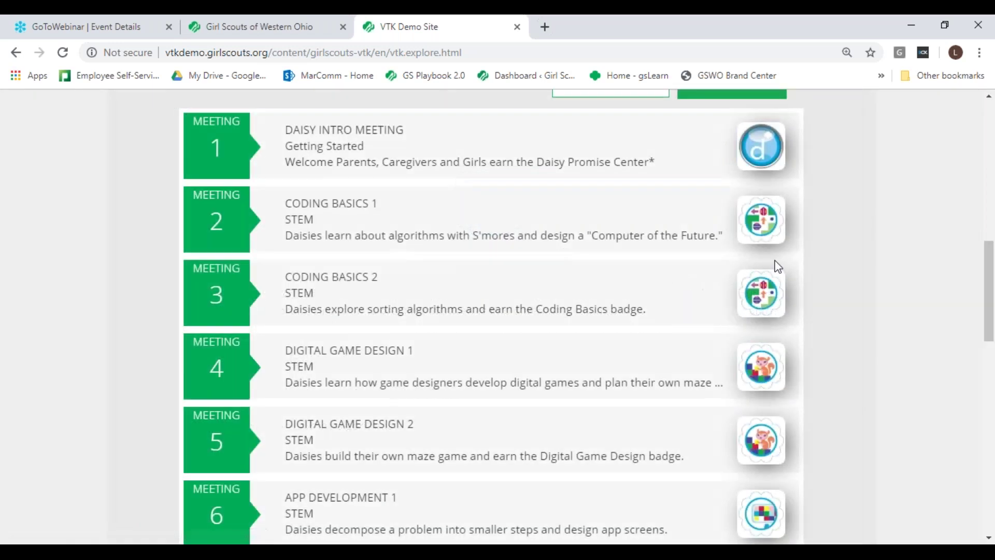
# Step: Select Coding for Good and Outdoors as the Year Plan and confirm
pyautogui.moveTo(987, 346); pyautogui.dragTo(991, 526)
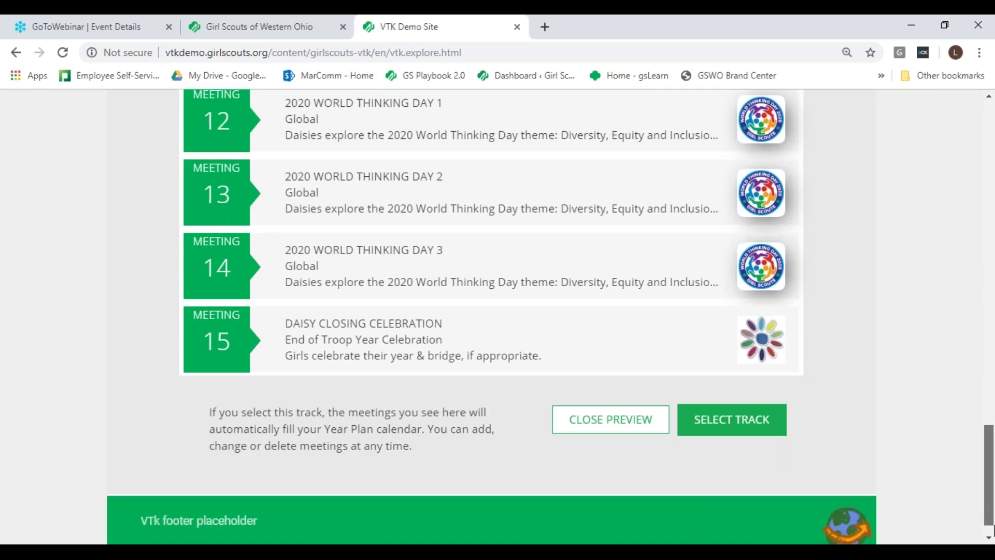
pyautogui.click(744, 429)
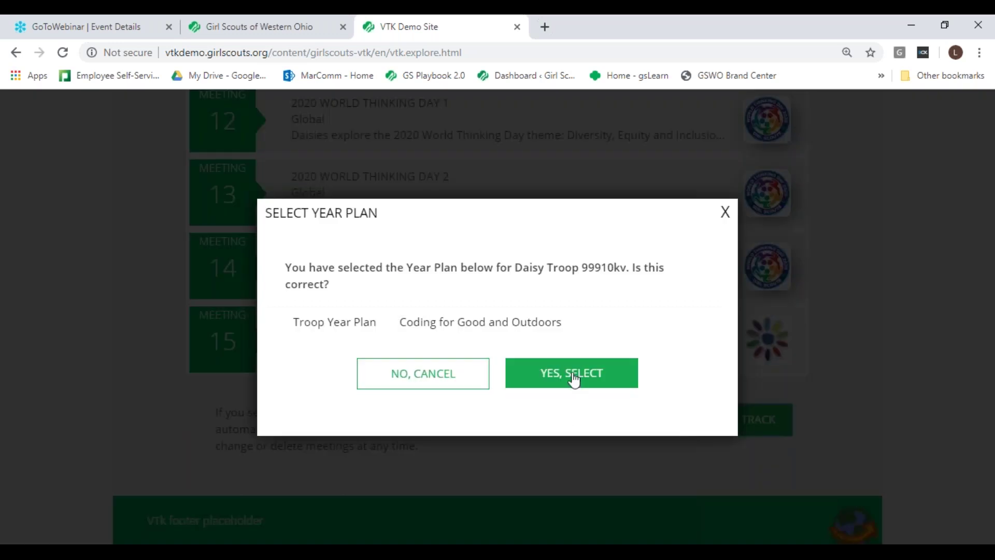
pyautogui.click(550, 384)
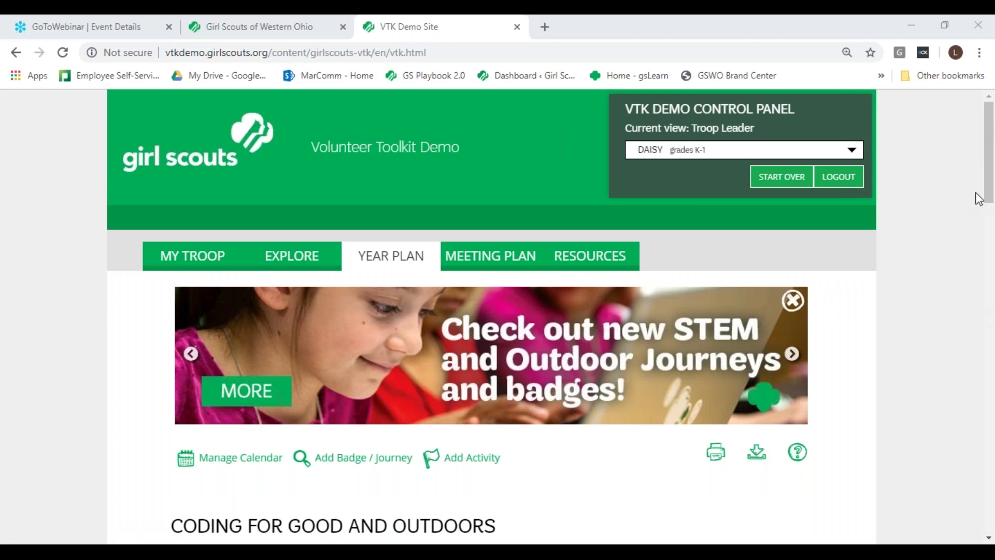
pyautogui.moveTo(990, 188); pyautogui.dragTo(991, 205)
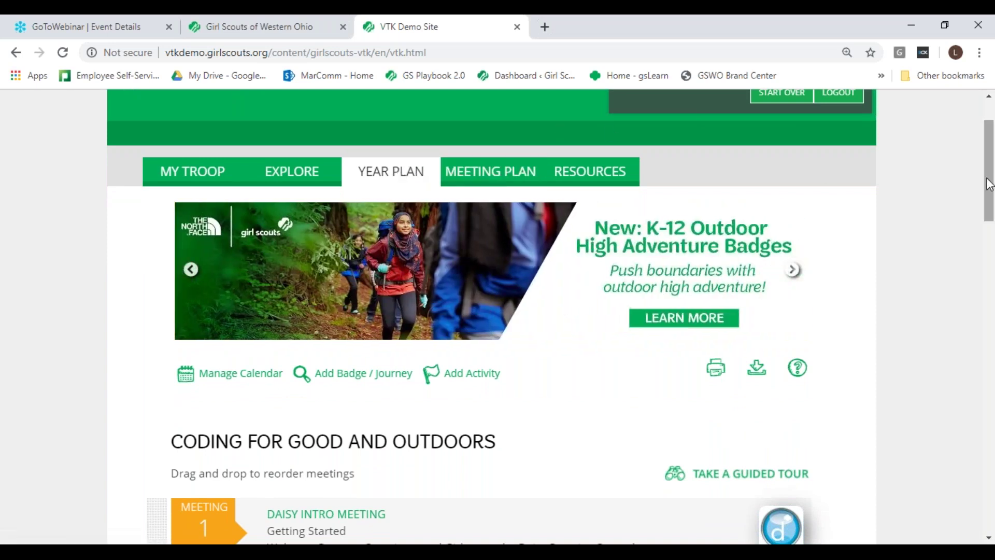
pyautogui.moveTo(992, 182); pyautogui.dragTo(989, 209)
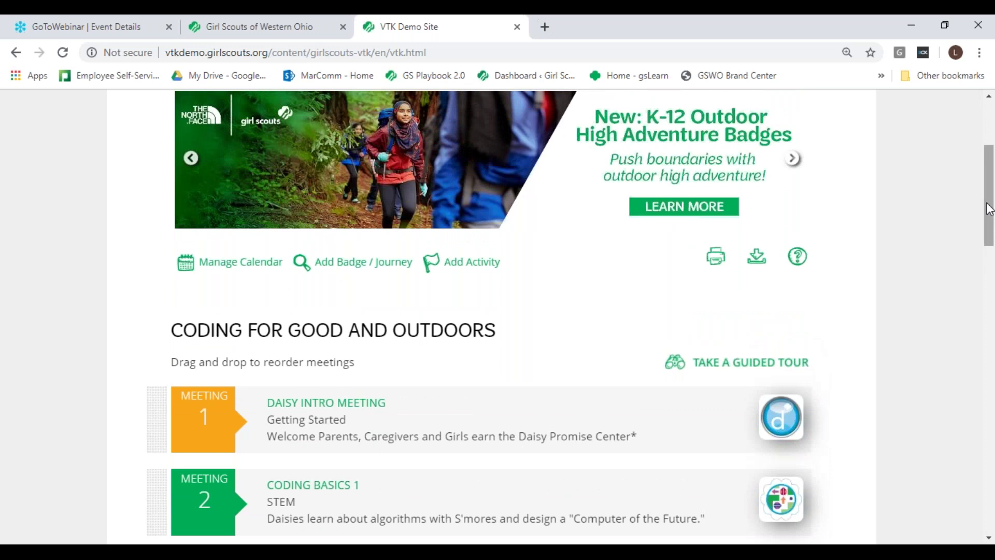
pyautogui.moveTo(989, 208); pyautogui.dragTo(992, 241)
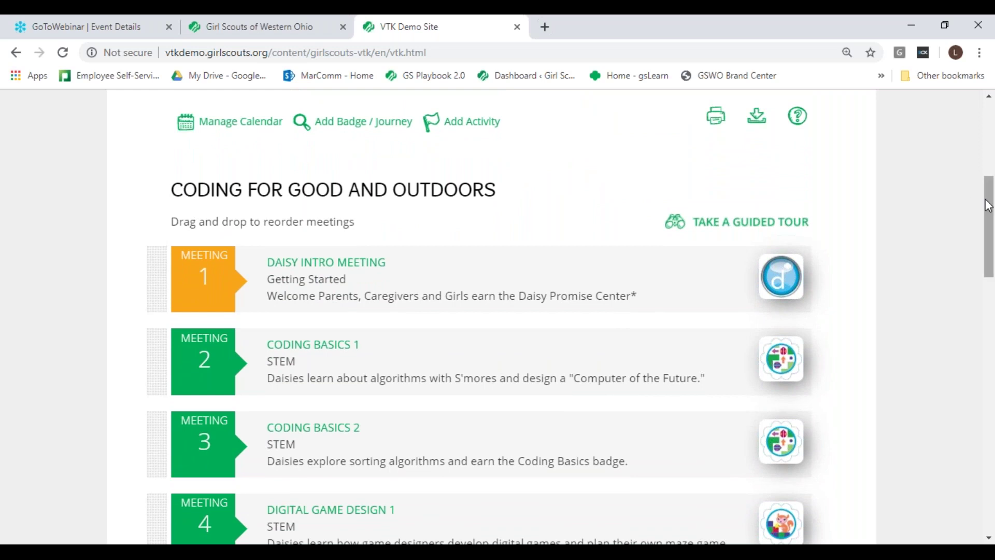
pyautogui.moveTo(988, 210); pyautogui.dragTo(985, 184)
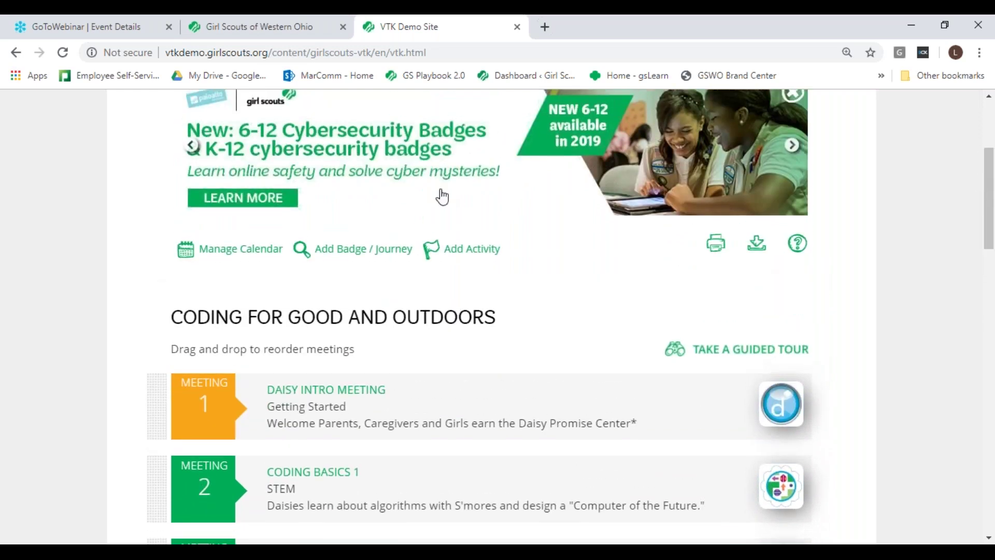
# Step: Set biweekly 04:00 PM meetings starting 10/26/2019, accepting the 15-meeting warning, then close the calendar settings
pyautogui.click(236, 253)
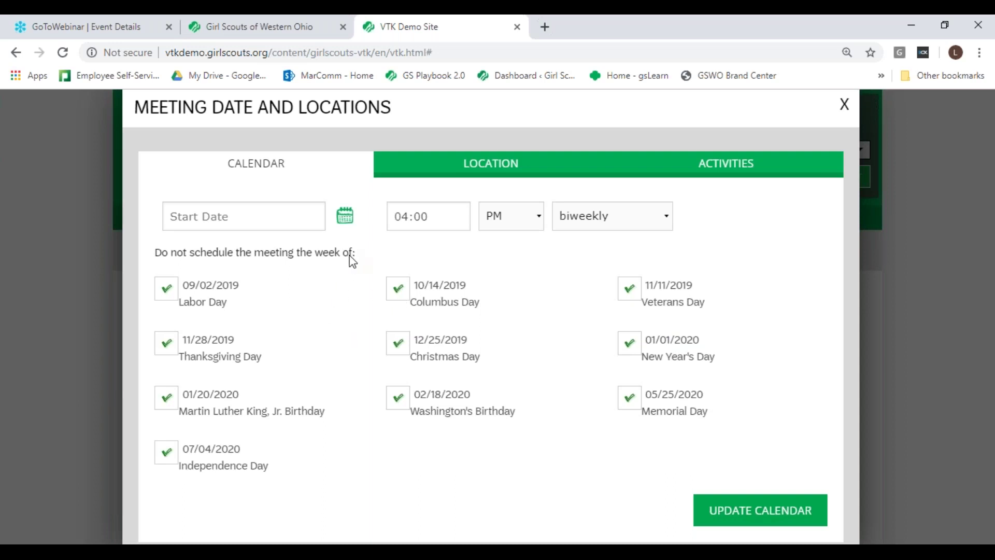
pyautogui.click(343, 222)
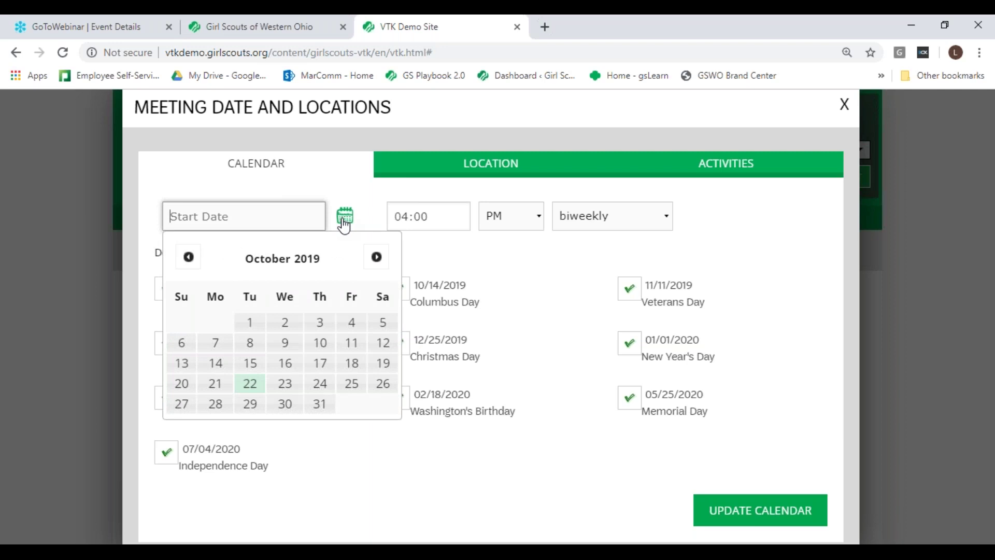
pyautogui.click(383, 384)
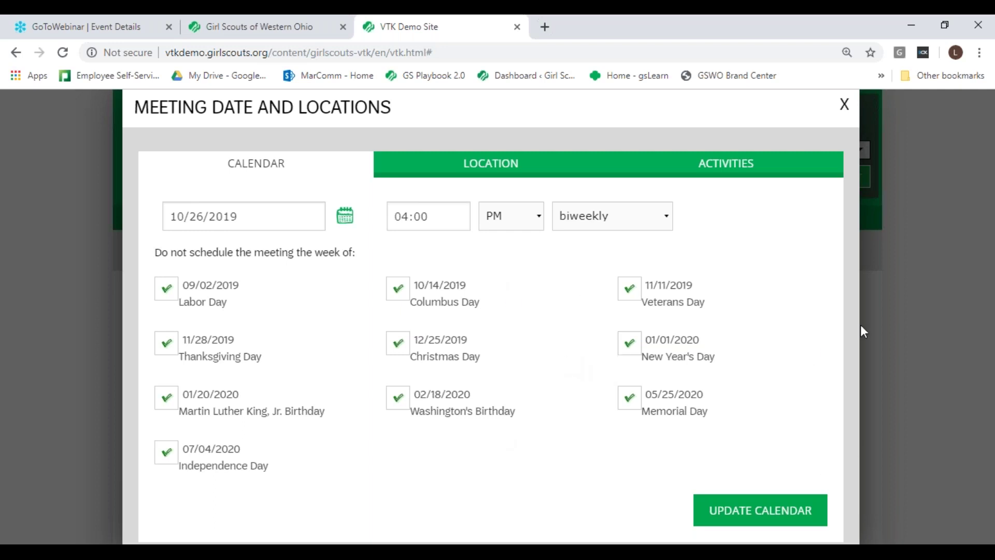
pyautogui.click(773, 518)
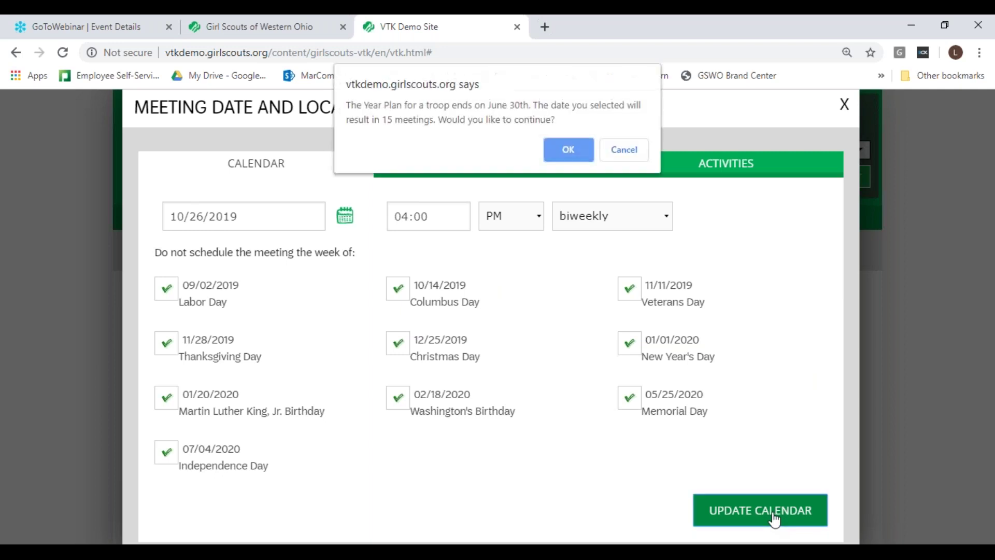
pyautogui.click(569, 148)
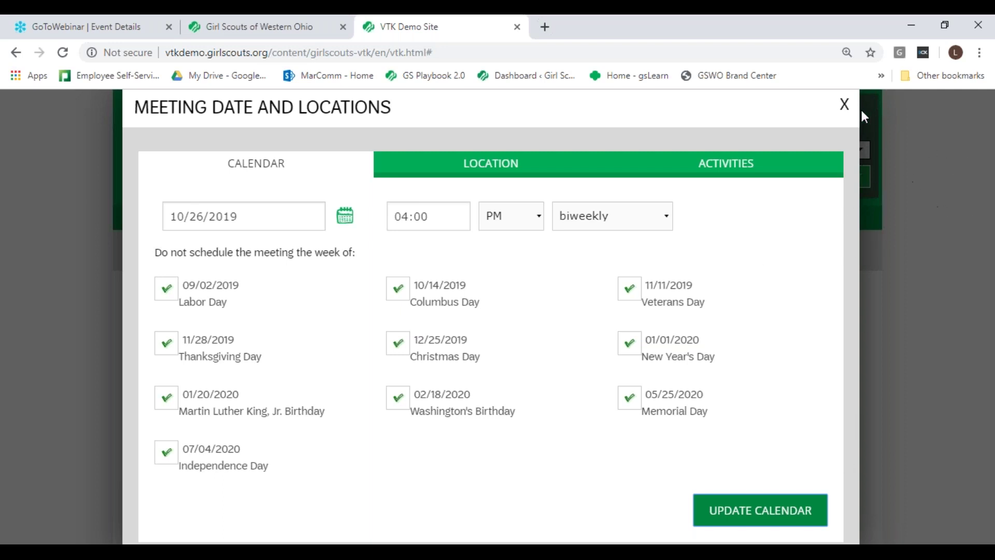
pyautogui.click(774, 512)
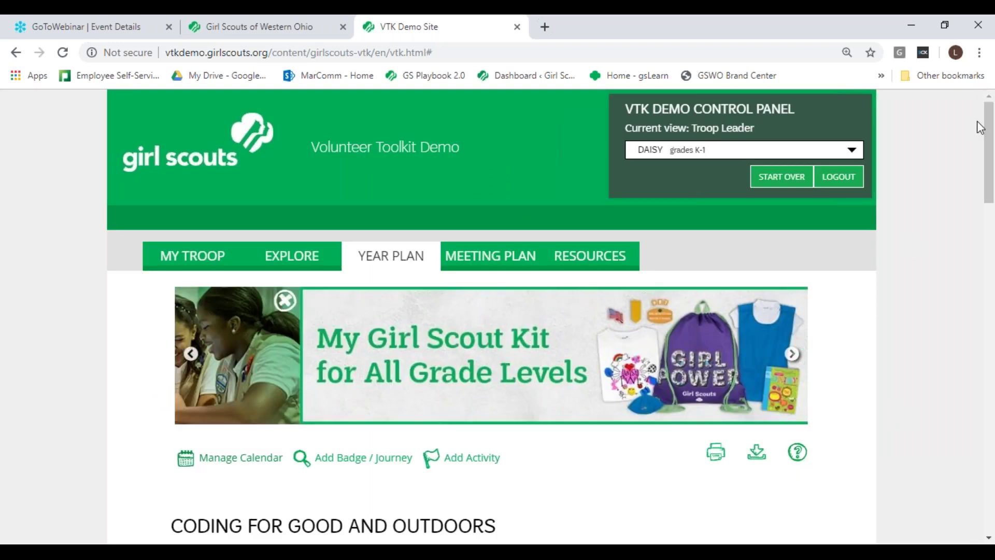
# Step: Review the newly dated meeting list, then reopen Manage Calendar
pyautogui.moveTo(988, 133); pyautogui.dragTo(993, 200)
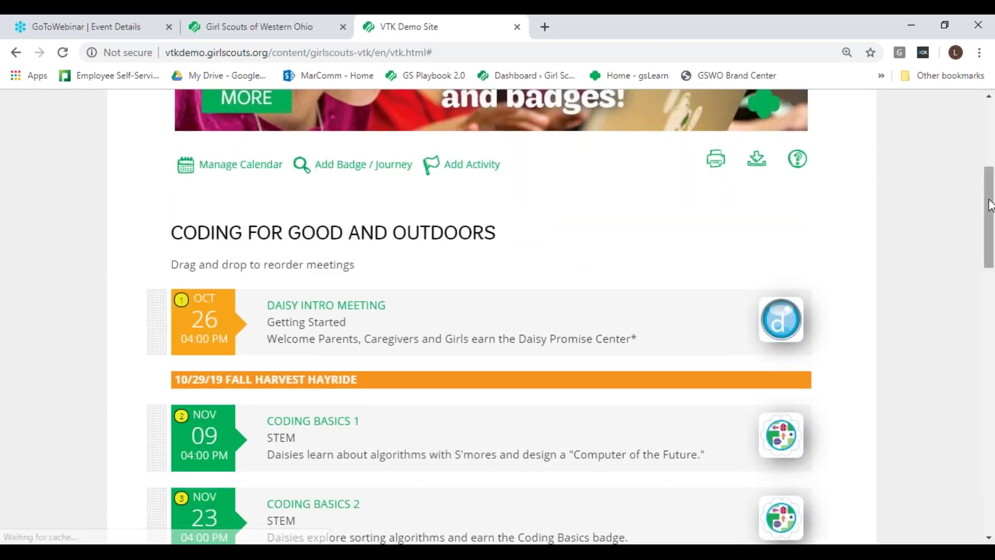
pyautogui.moveTo(993, 200); pyautogui.dragTo(990, 228)
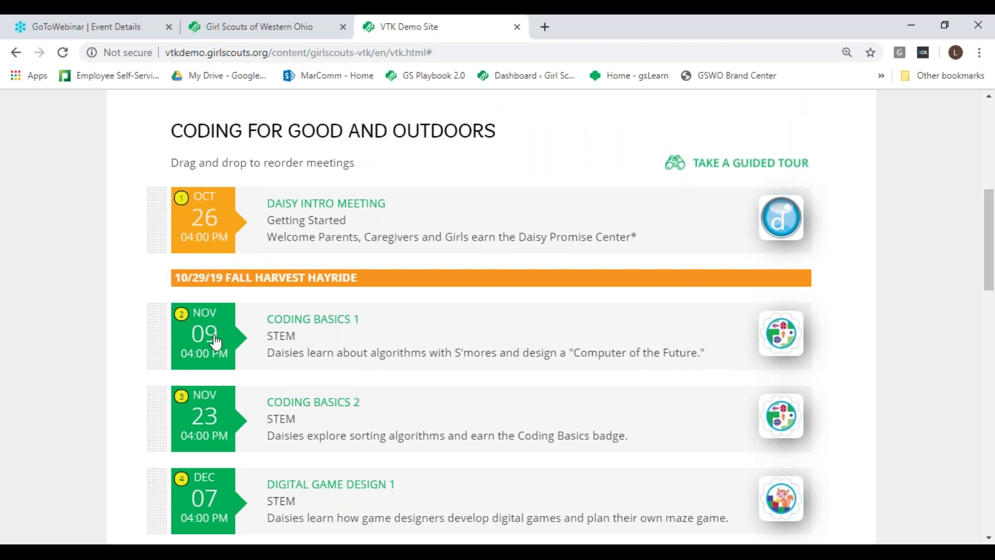
pyautogui.moveTo(992, 228); pyautogui.dragTo(991, 199)
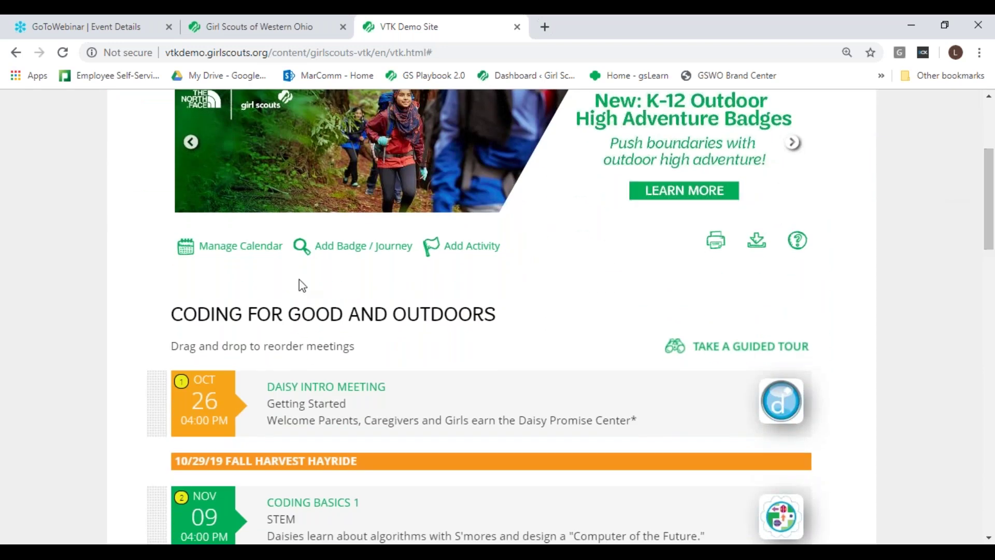
pyautogui.click(256, 250)
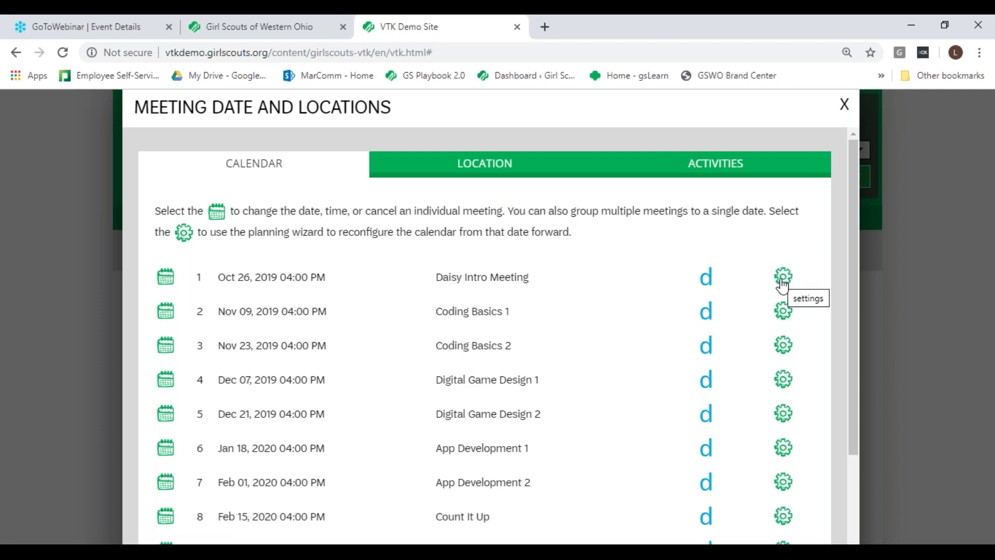
# Step: Add a meeting location named 'here' with address '123 right here'
pyautogui.click(518, 171)
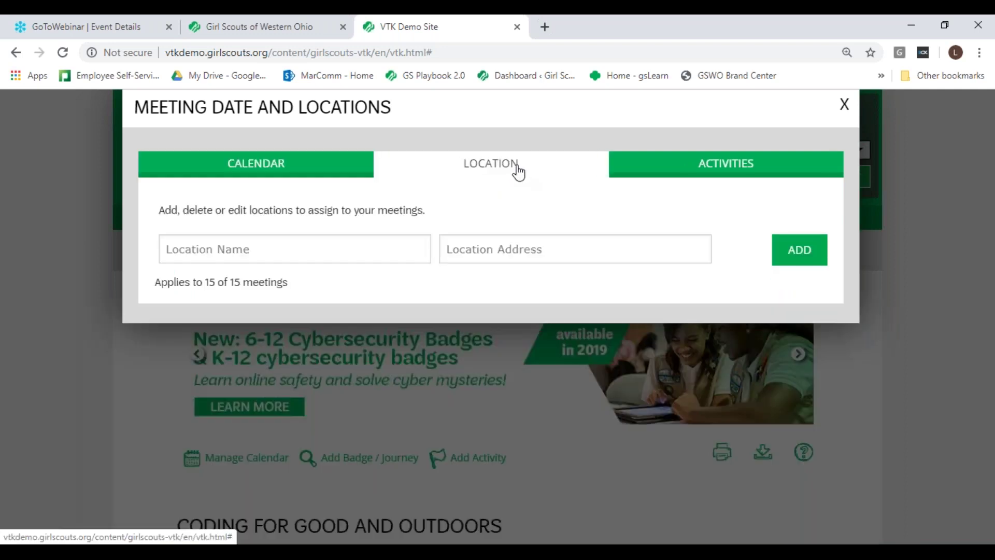
pyautogui.click(263, 250)
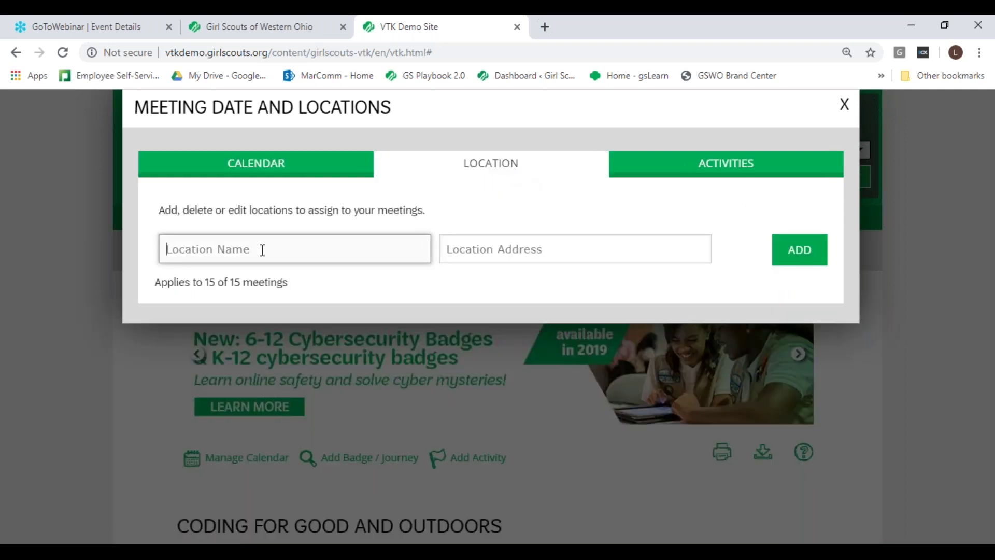
pyautogui.write('here')
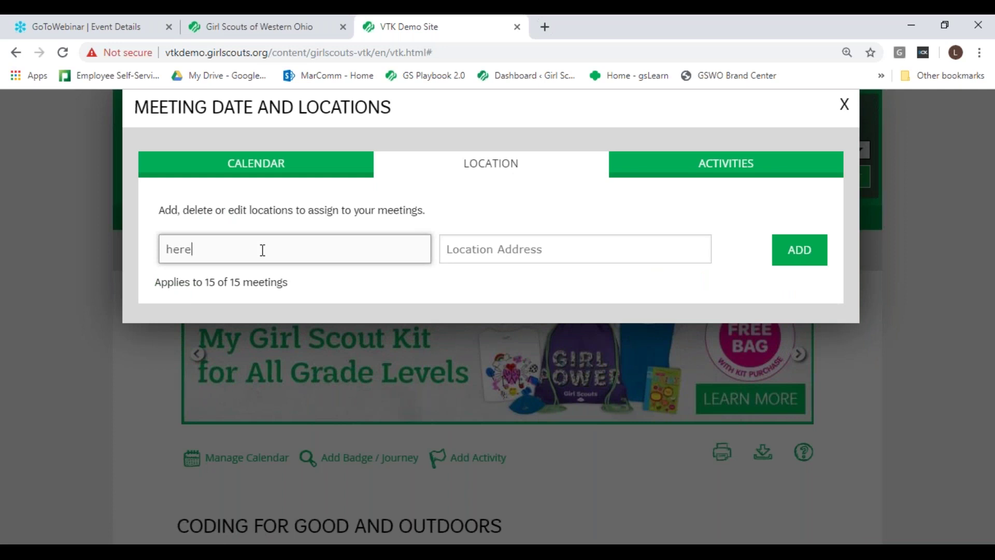
pyautogui.click(514, 252)
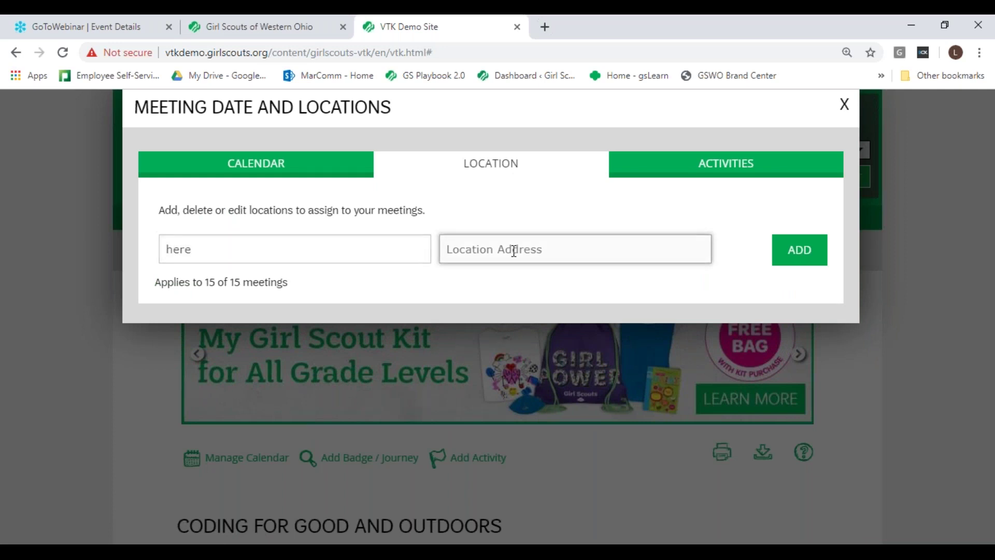
pyautogui.write('123 right here')
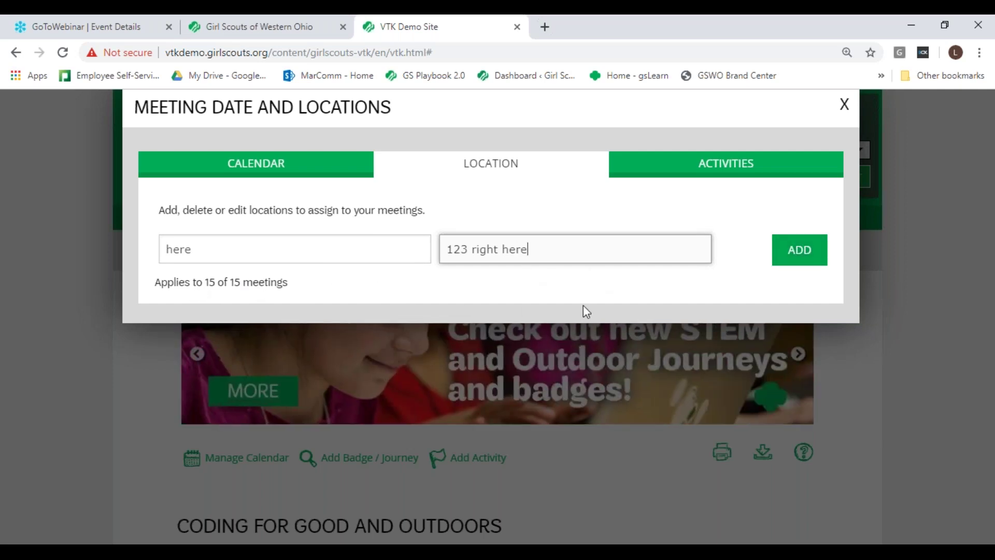
pyautogui.click(804, 261)
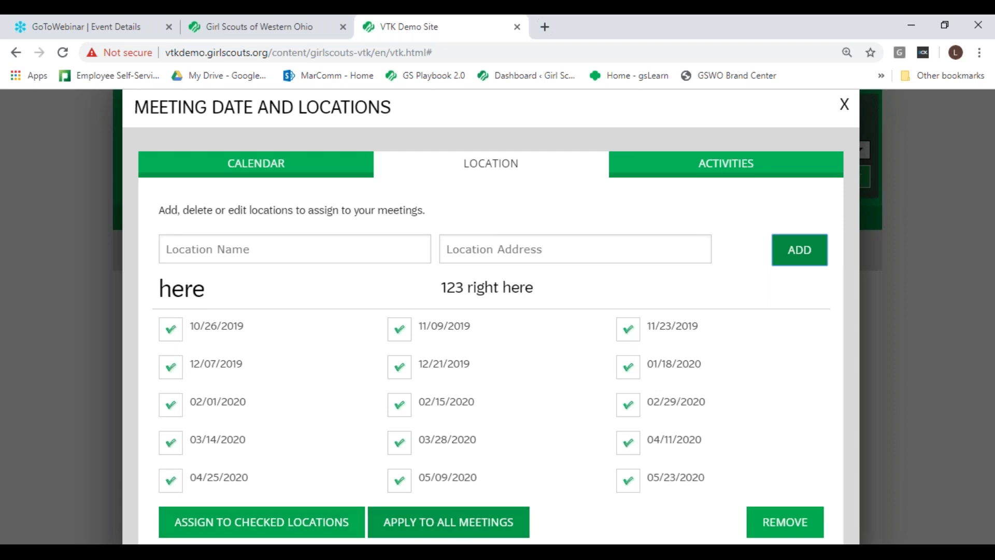
# Step: Apply the 'here' location to all meetings twice, dismissing each notice, and close the window
pyautogui.click(459, 523)
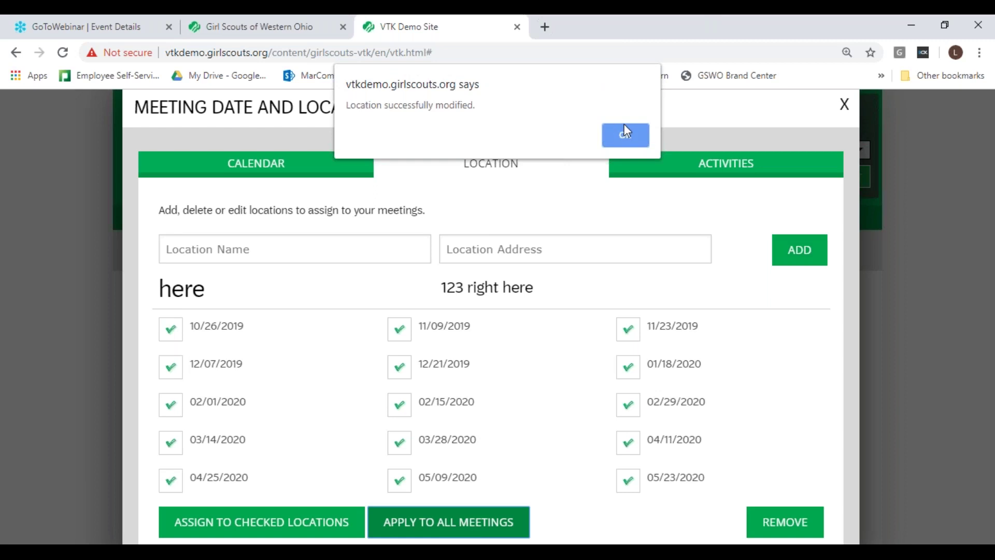
pyautogui.click(626, 134)
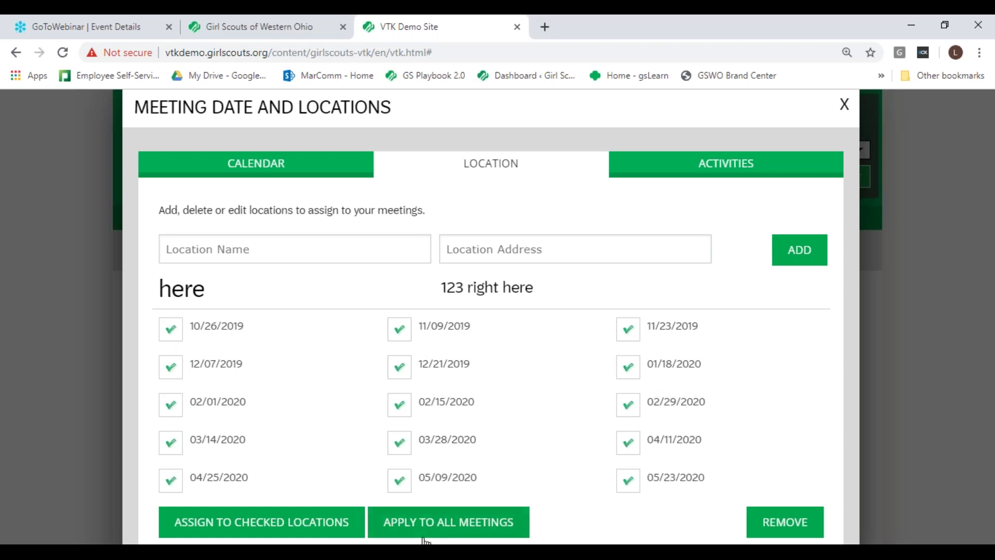
pyautogui.moveTo(856, 293); pyautogui.dragTo(811, 351)
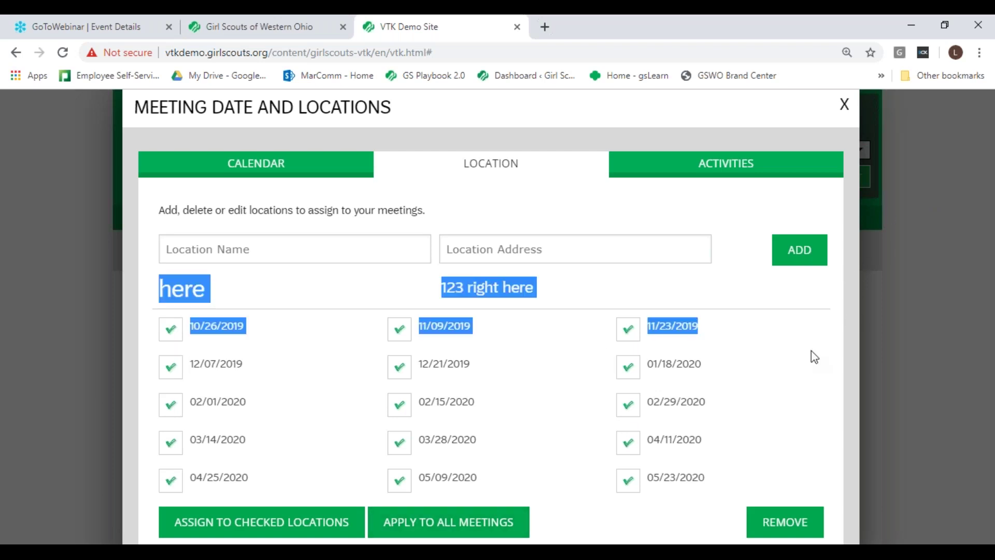
pyautogui.click(477, 533)
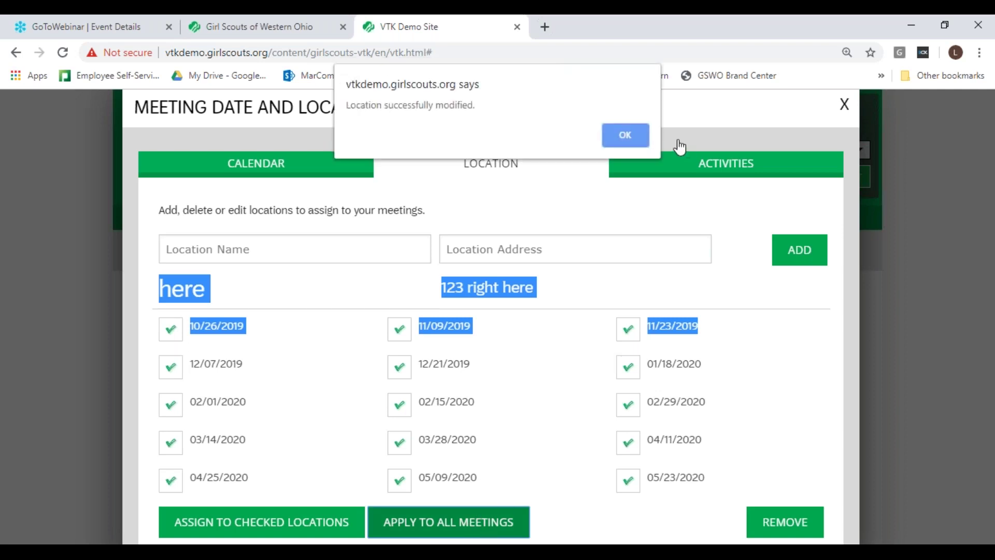
pyautogui.click(624, 133)
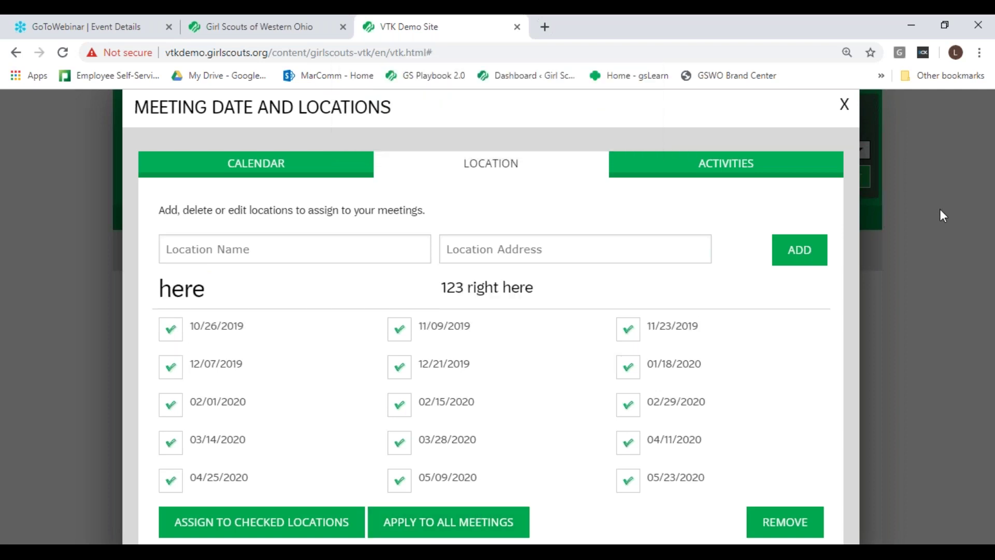
pyautogui.click(844, 104)
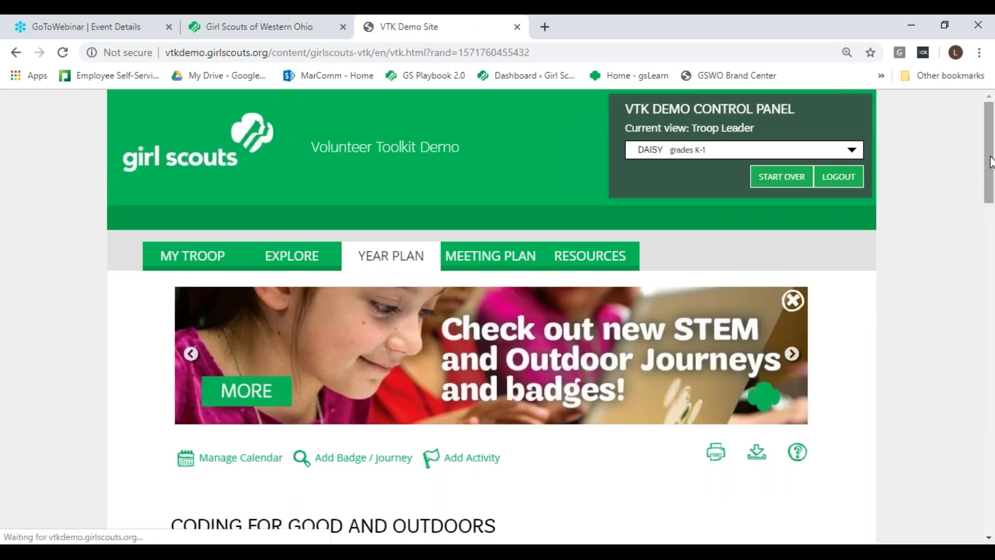
# Step: Drag the Talk It Up meeting above Count It Up in the Year Plan list
pyautogui.scroll(-2, 993, 197)
pyautogui.scroll(-5, 992, 197)
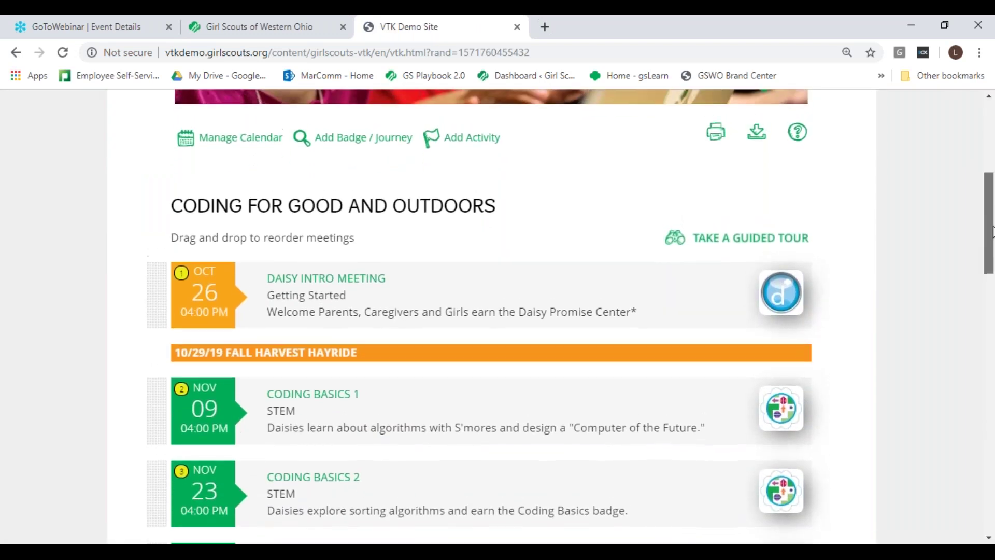
pyautogui.moveTo(992, 227); pyautogui.dragTo(990, 183)
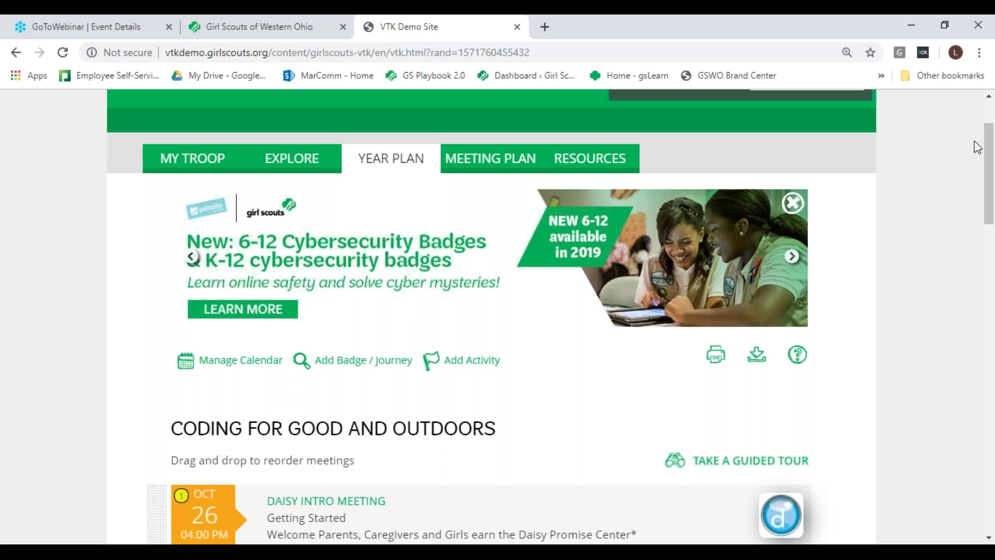
pyautogui.moveTo(989, 172); pyautogui.dragTo(992, 280)
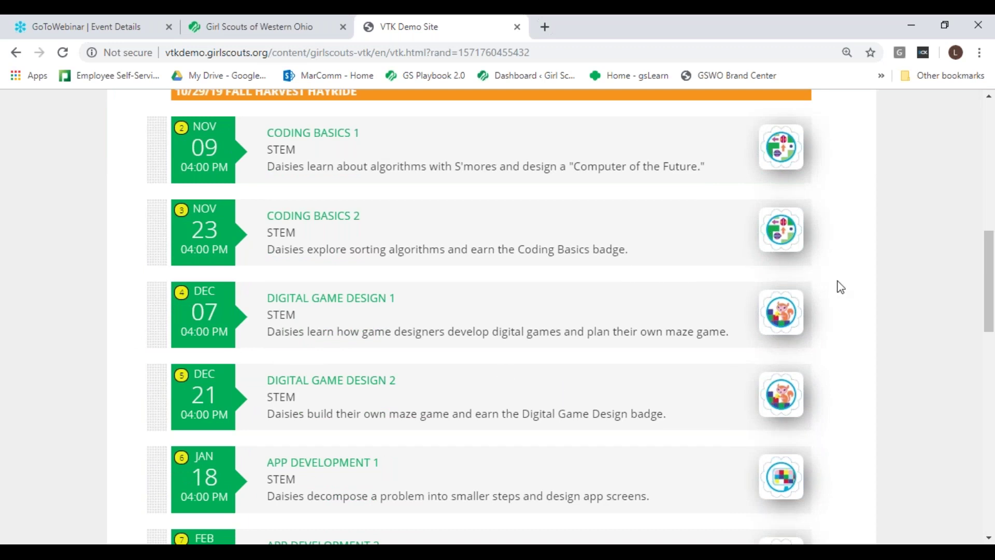
pyautogui.moveTo(991, 248); pyautogui.dragTo(969, 167)
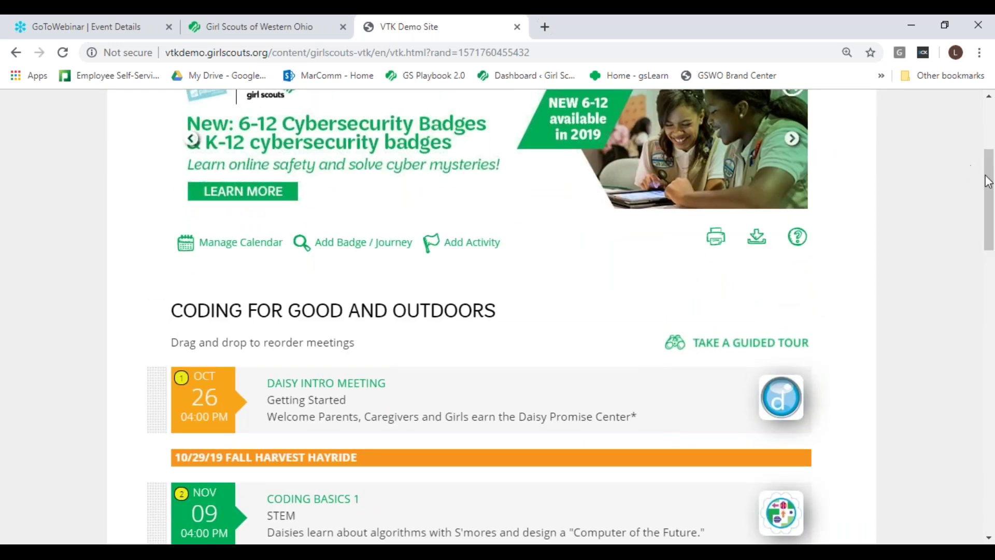
pyautogui.scroll(-5, 784, 295)
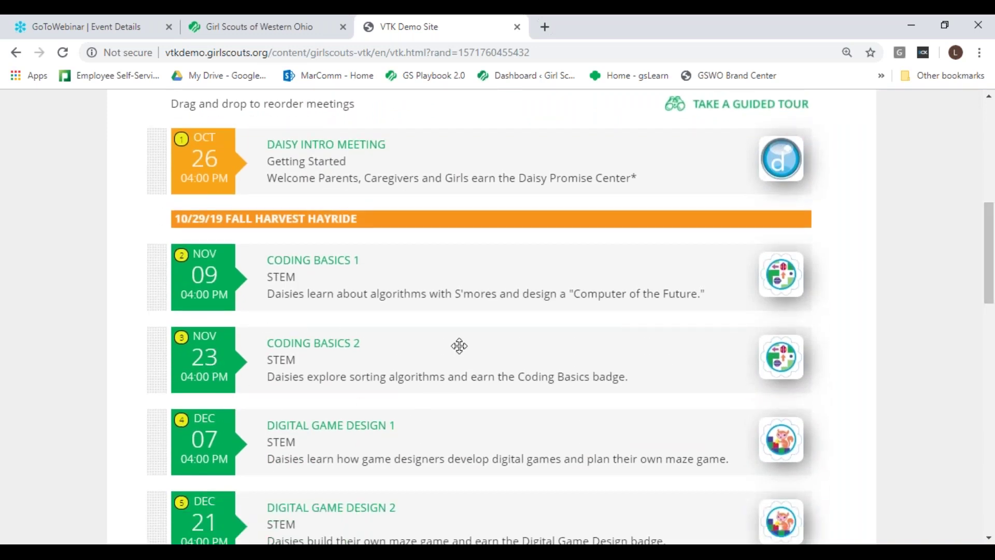
pyautogui.moveTo(988, 243); pyautogui.dragTo(993, 342)
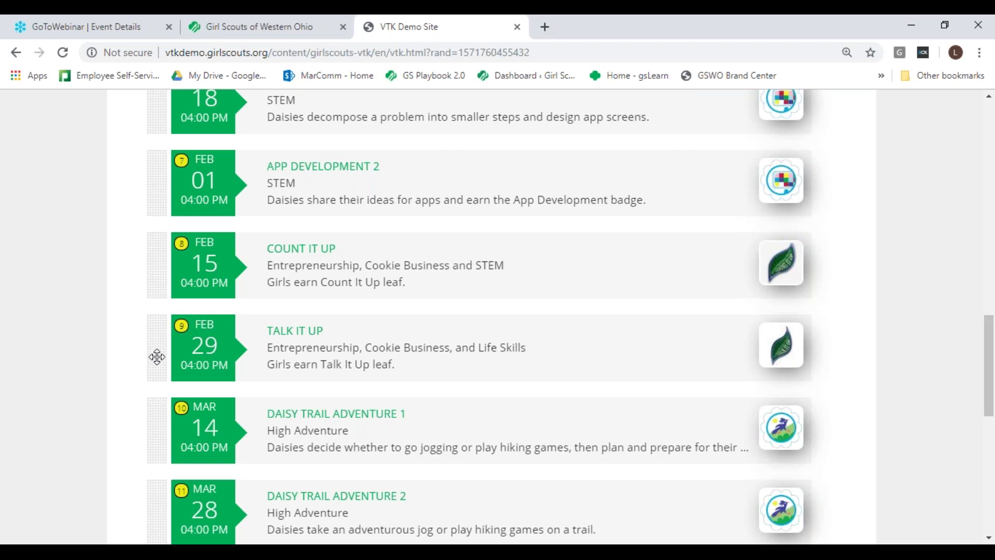
pyautogui.moveTo(157, 357); pyautogui.dragTo(147, 274)
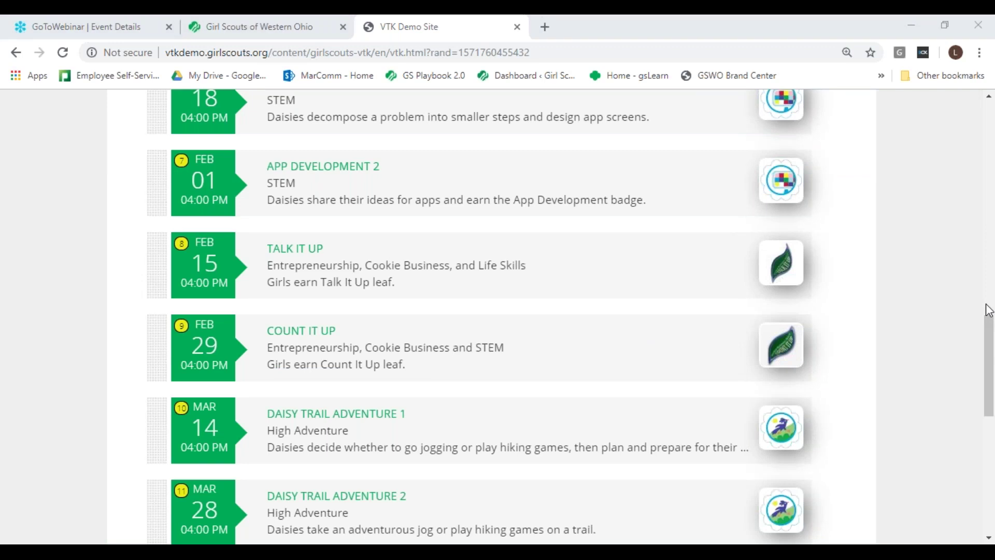
pyautogui.moveTo(986, 329); pyautogui.dragTo(988, 257)
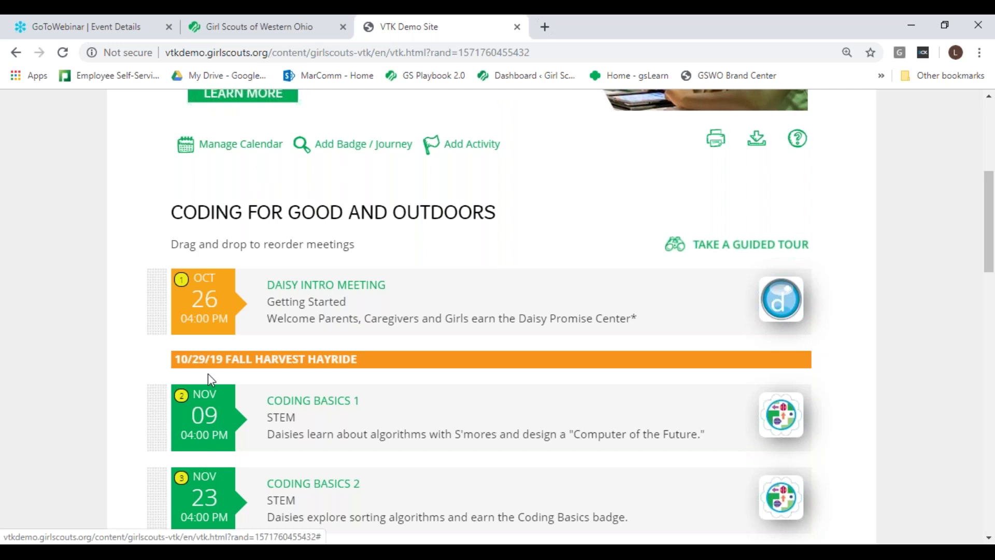
# Step: From the Nov 09 Coding Basics 1 date tile, open the full calendar options
pyautogui.click(210, 419)
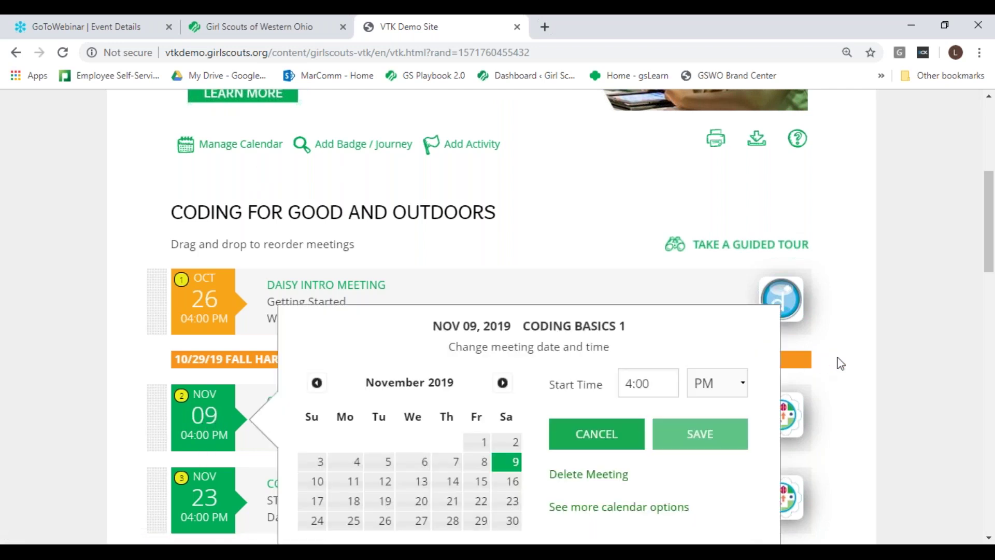
pyautogui.click(989, 539)
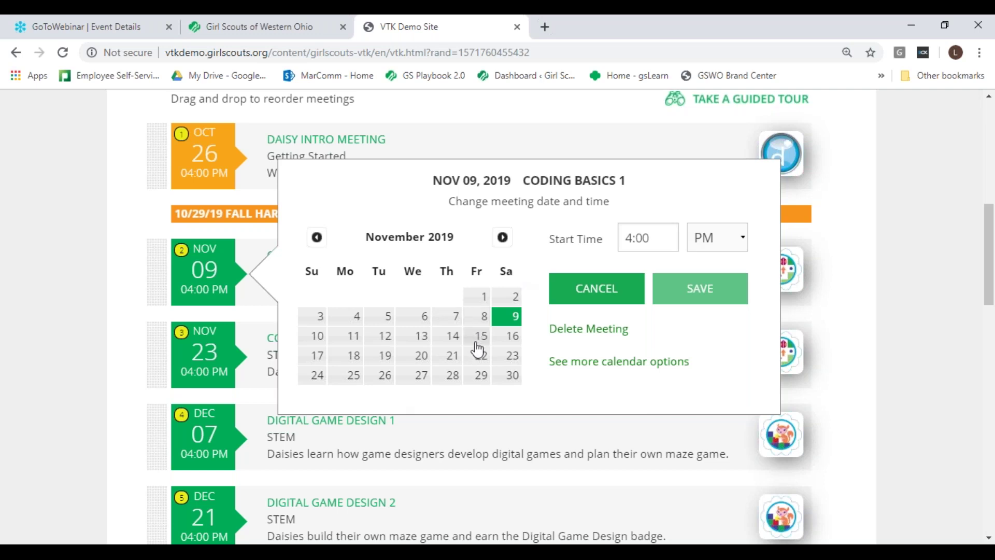
pyautogui.click(616, 363)
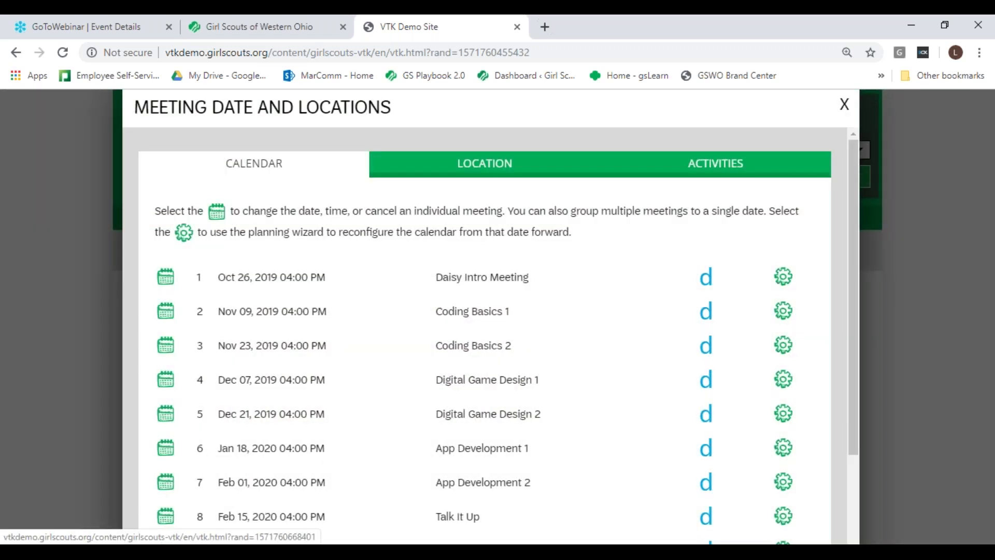
# Step: Combine Coding Basics 1 and 2 into one November 9, 2019 meeting at 04:00 PM and save
pyautogui.scroll(-1, 857, 207)
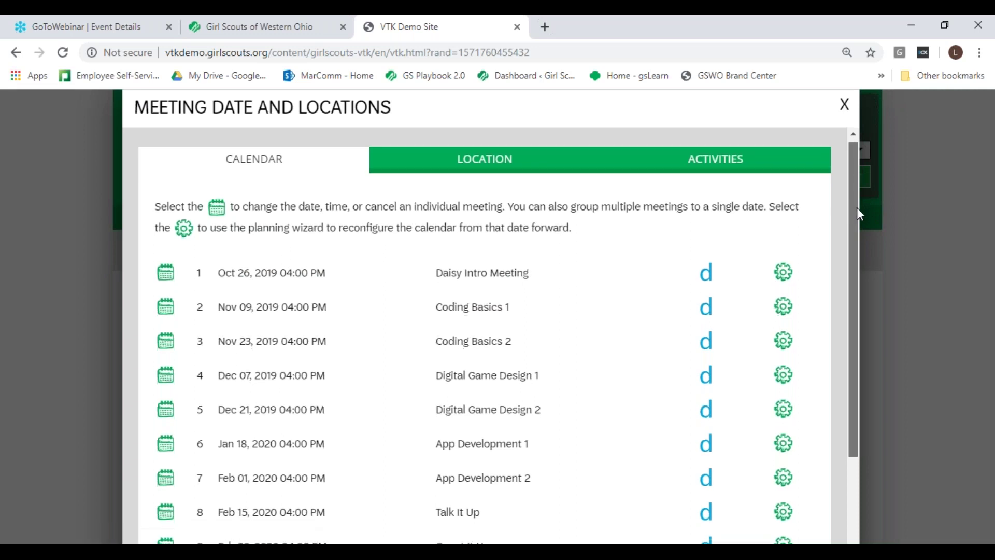
pyautogui.scroll(-2, 869, 260)
pyautogui.scroll(1, 871, 245)
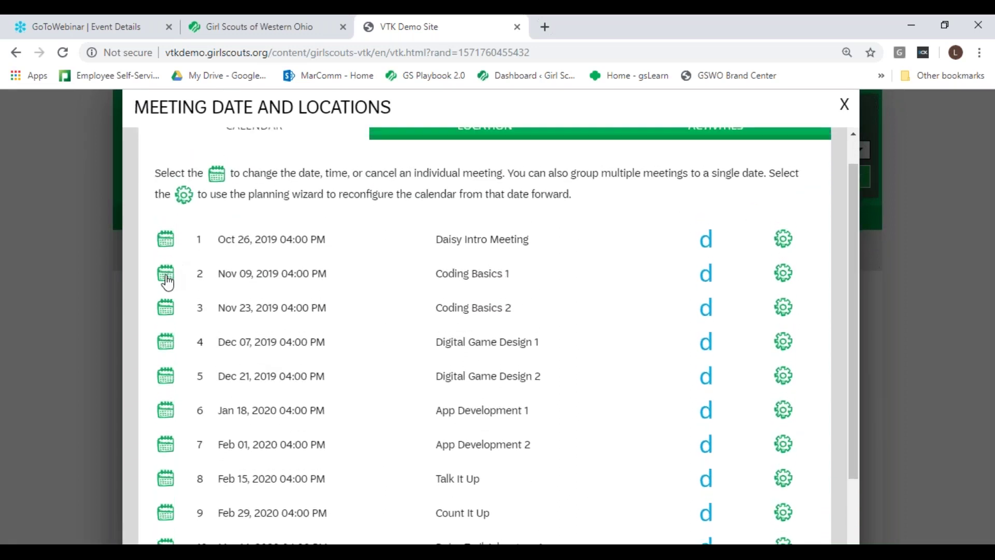
pyautogui.click(166, 275)
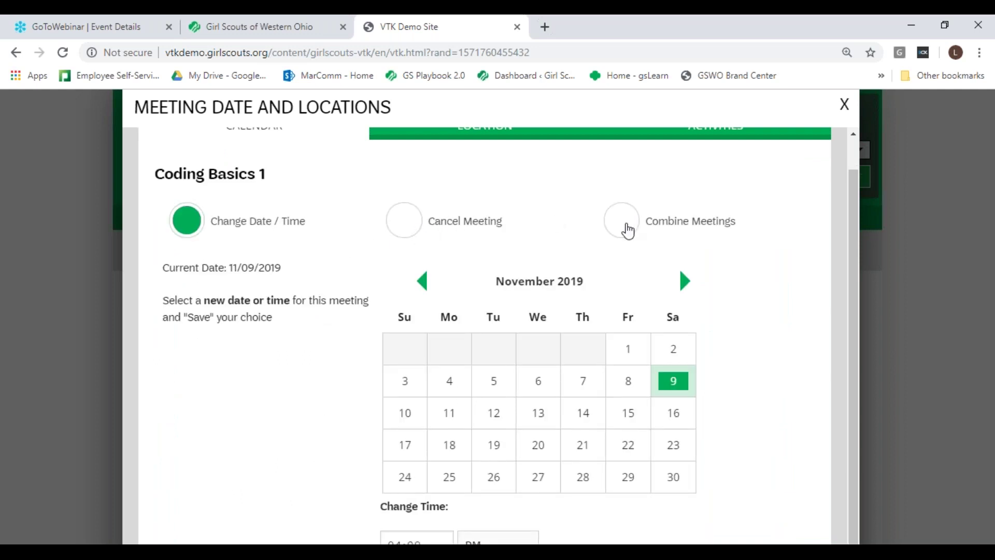
pyautogui.click(634, 227)
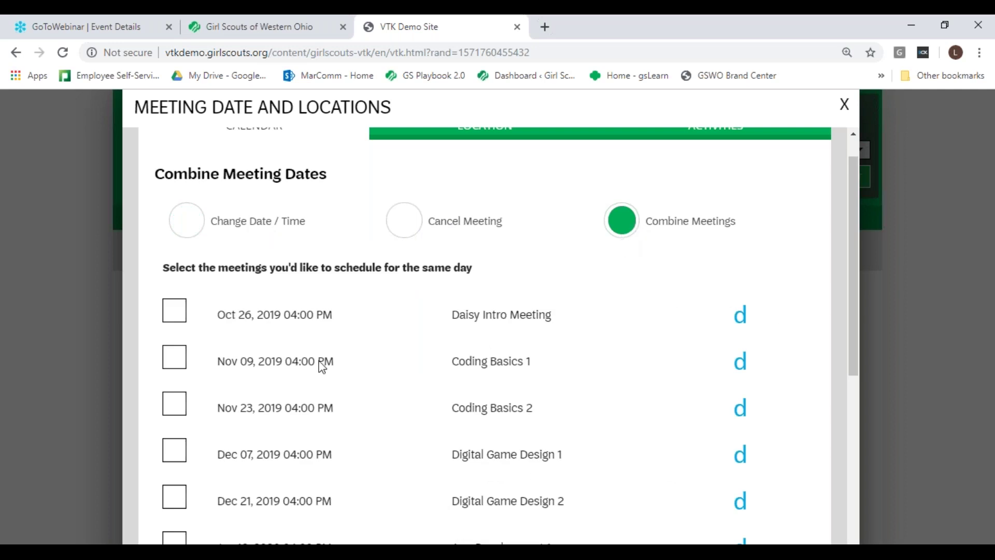
pyautogui.click(170, 360)
pyautogui.moveTo(853, 217); pyautogui.dragTo(880, 502)
pyautogui.click(754, 540)
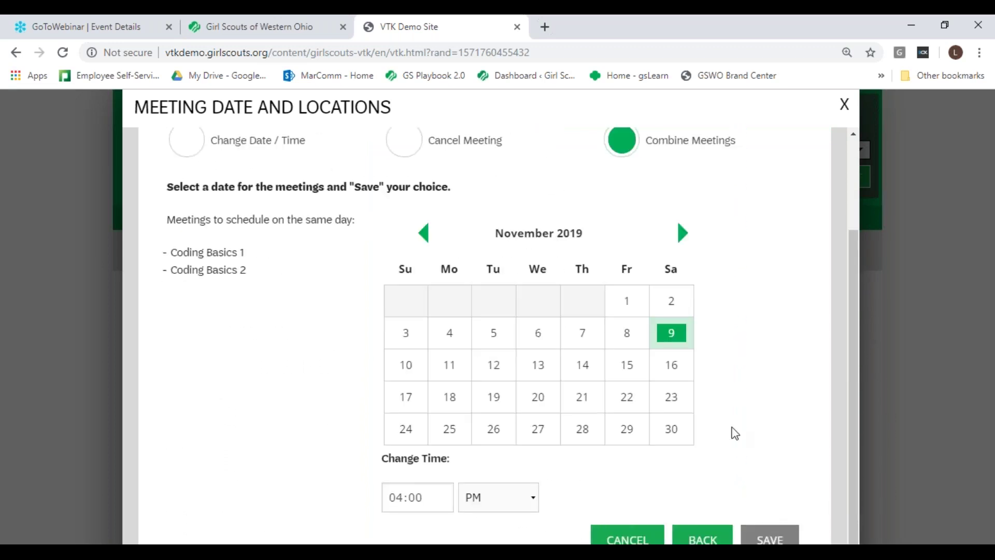
pyautogui.click(671, 336)
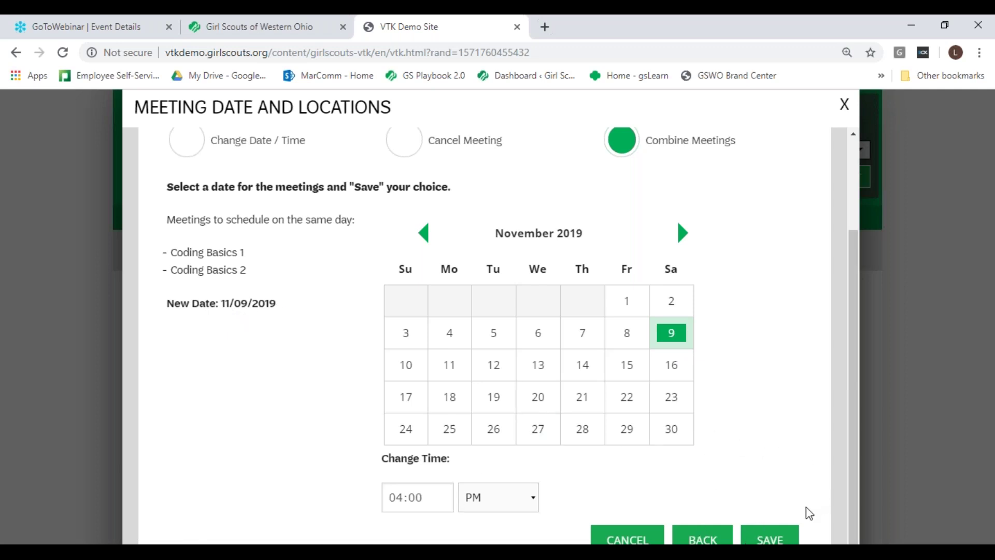
pyautogui.click(776, 539)
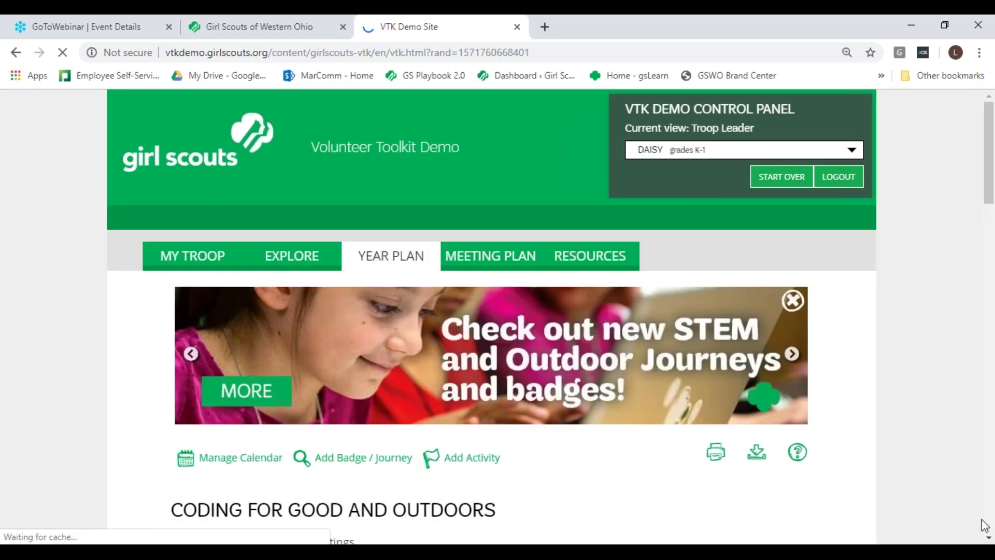
pyautogui.click(989, 538)
pyautogui.scroll(-9, 989, 539)
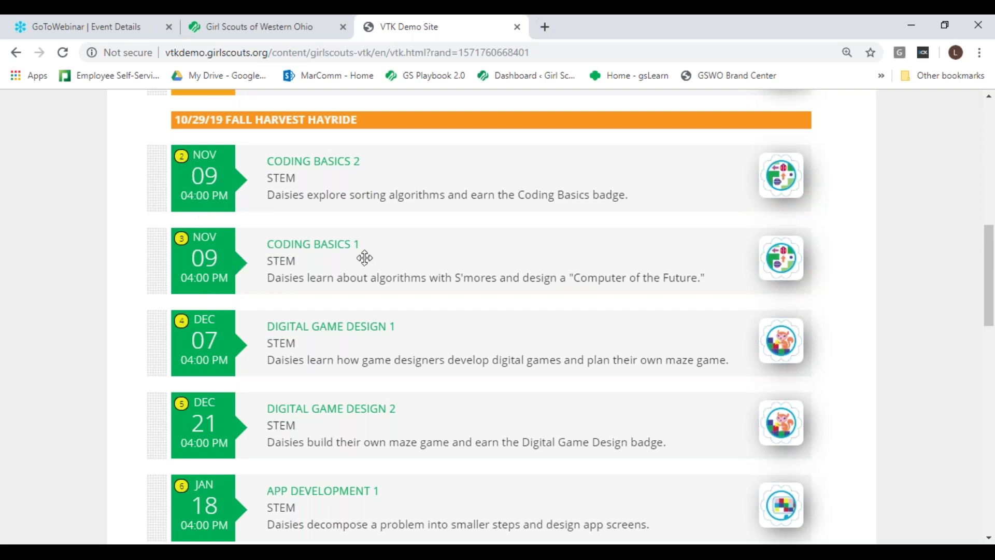
pyautogui.click(988, 97)
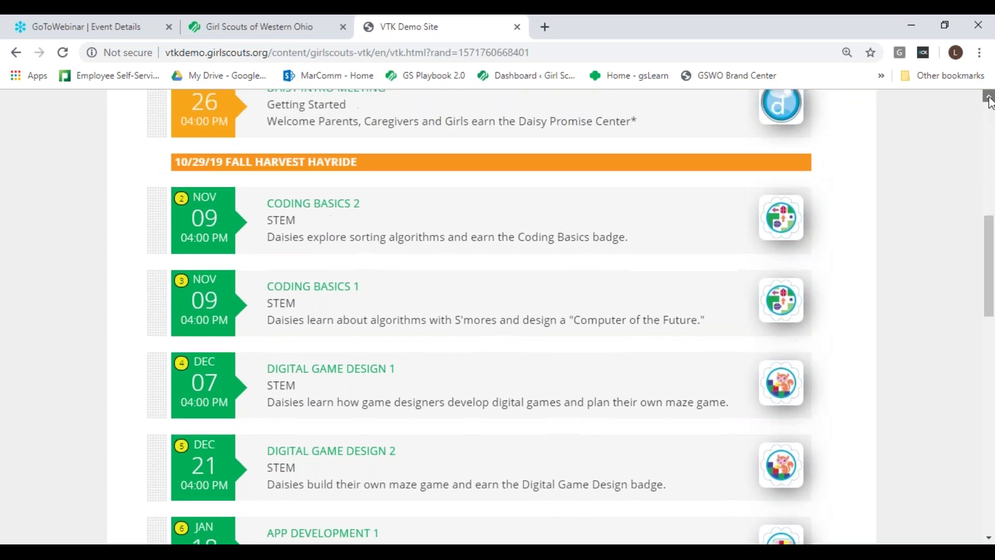
pyautogui.scroll(4, 419, 274)
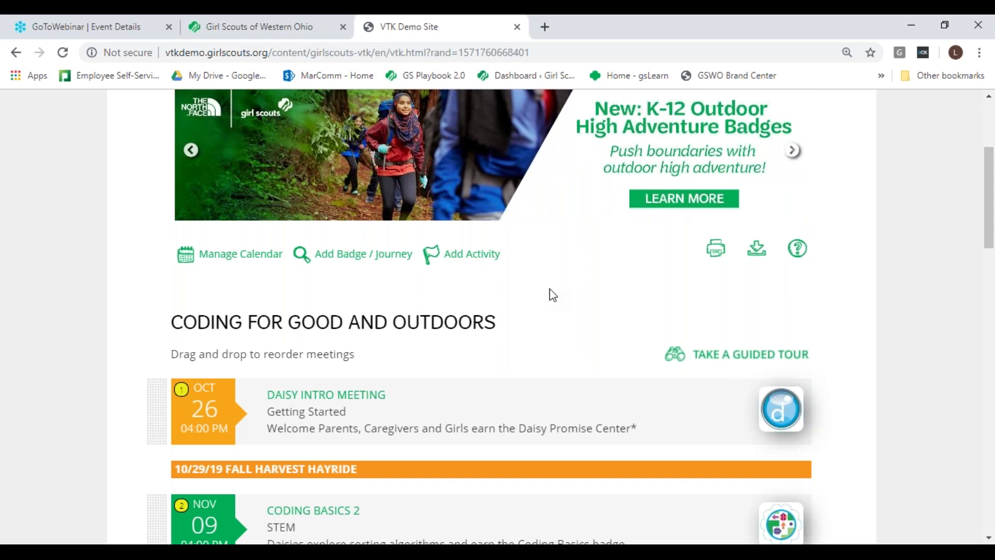
# Step: Filter badge meeting plans to Brownie level, Badges/Petals, Outdoor category and list the results
pyautogui.click(351, 264)
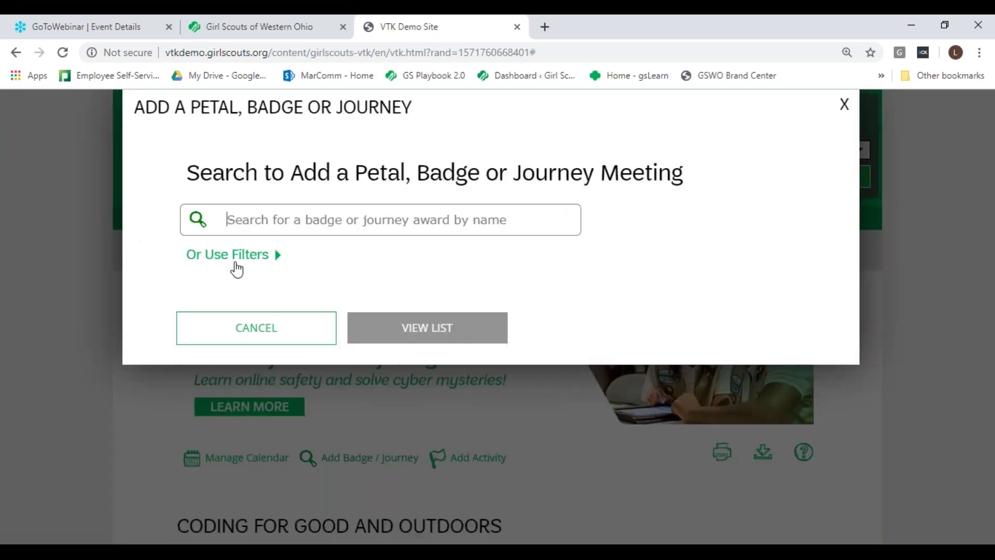
pyautogui.click(266, 222)
pyautogui.click(236, 258)
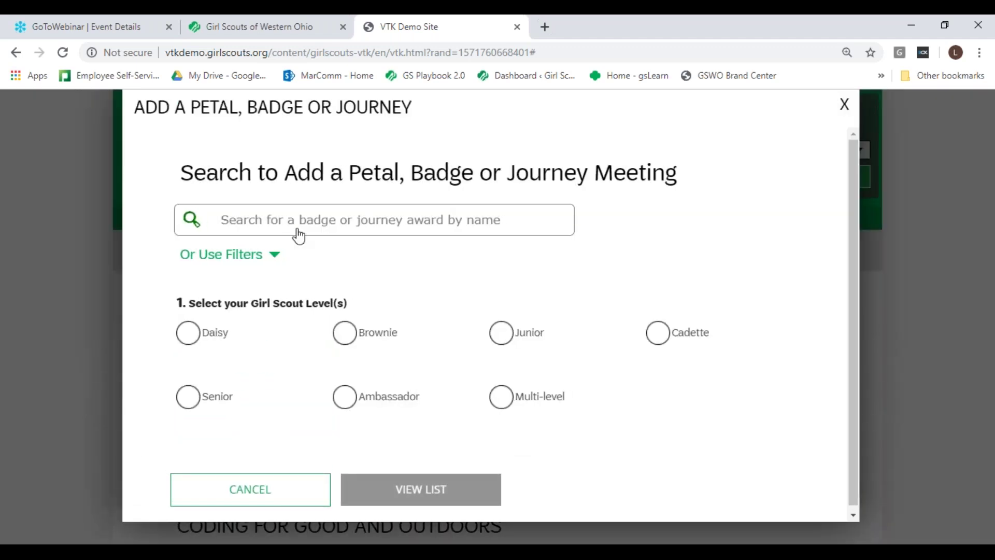
pyautogui.moveTo(856, 181); pyautogui.dragTo(856, 217)
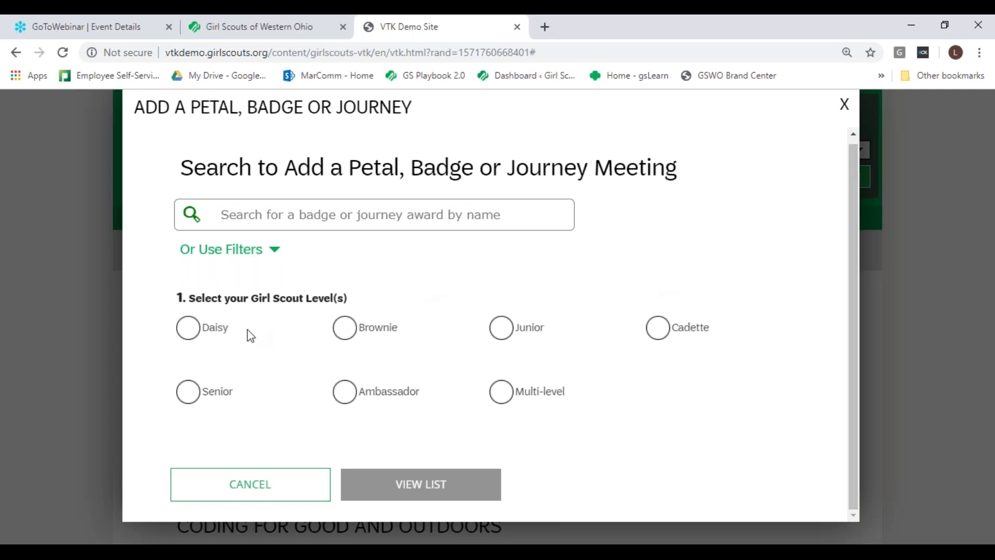
pyautogui.click(345, 328)
pyautogui.moveTo(857, 282); pyautogui.dragTo(840, 398)
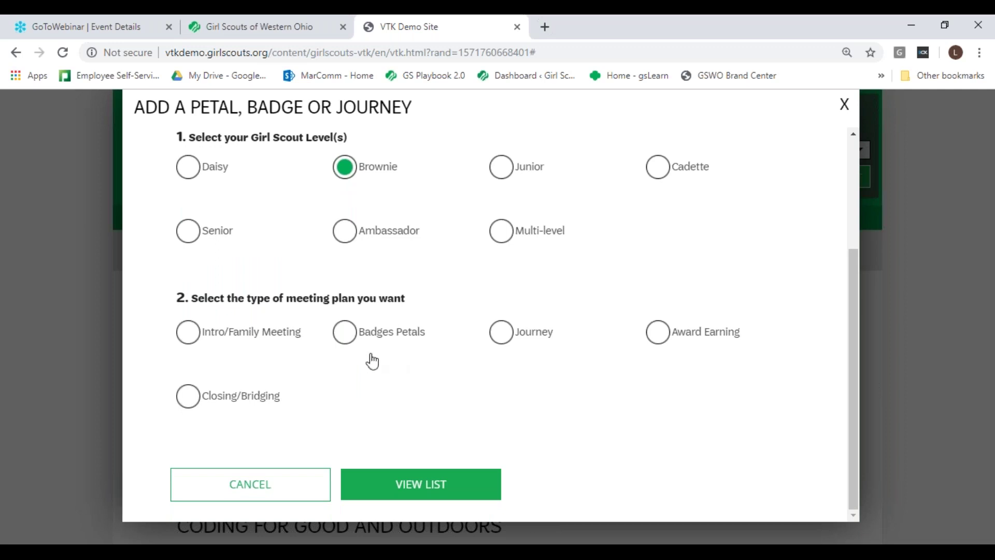
pyautogui.click(345, 339)
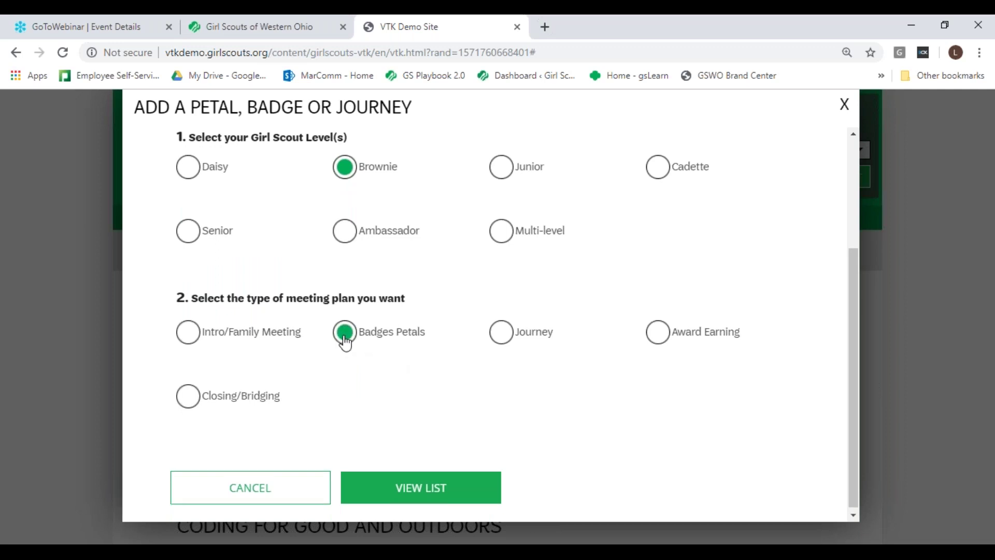
pyautogui.moveTo(850, 308); pyautogui.dragTo(866, 444)
pyautogui.click(506, 409)
pyautogui.click(471, 496)
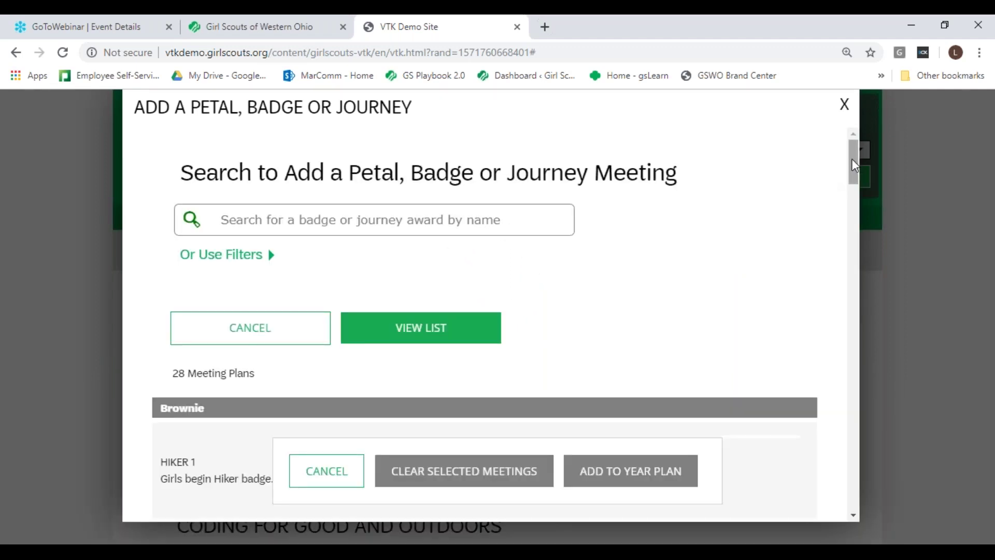
# Step: After checking the Hiker 1 details, tick First Aid 1 and First Aid 2 and add them
pyautogui.moveTo(853, 160)
pyautogui.mouseDown()
pyautogui.moveTo(861, 198)
pyautogui.moveTo(860, 176)
pyautogui.mouseUp()
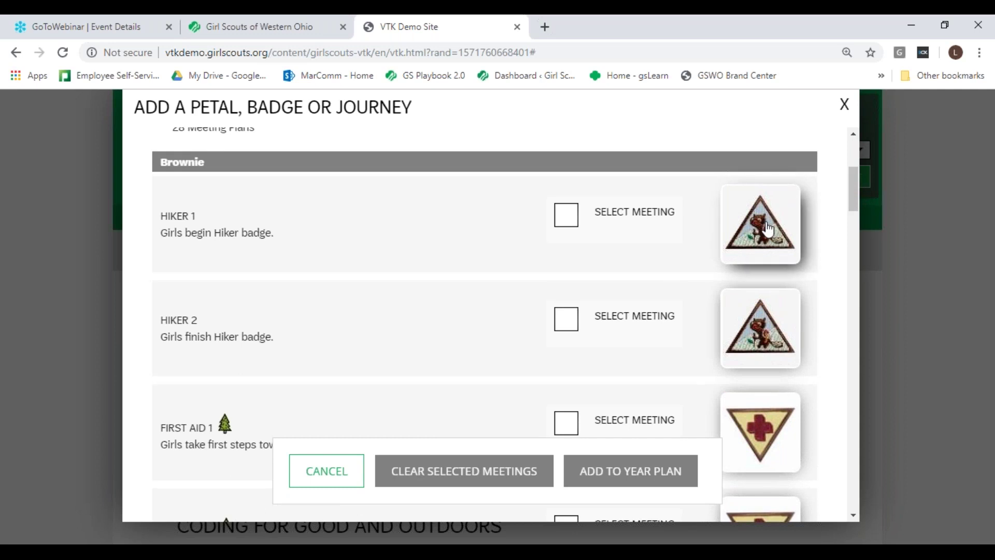
pyautogui.click(768, 229)
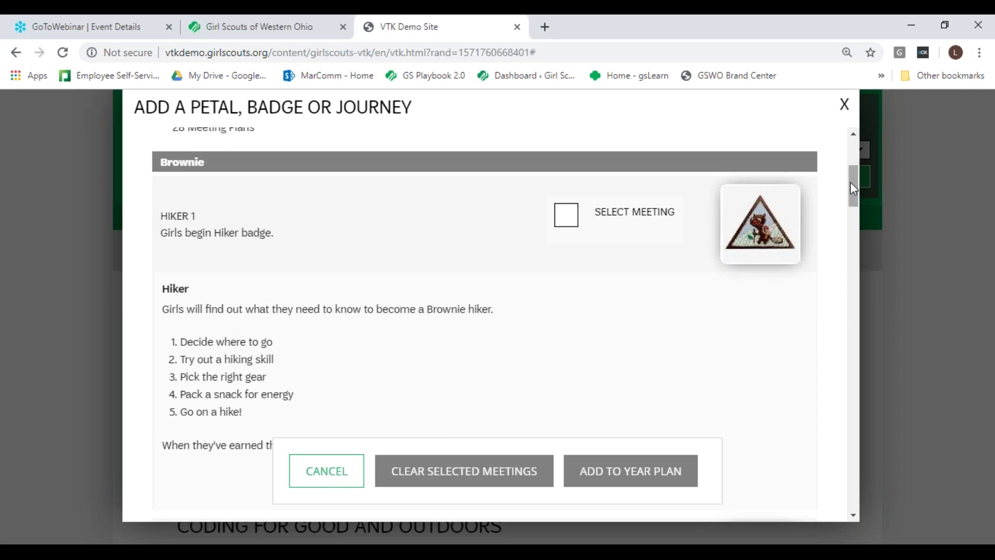
pyautogui.scroll(-1, 855, 192)
pyautogui.scroll(-5, 855, 202)
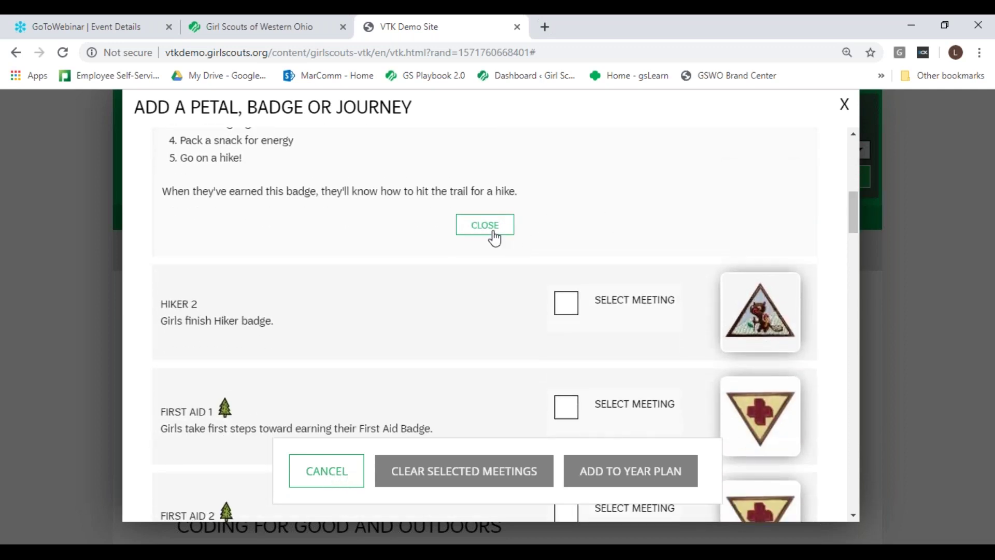
pyautogui.click(489, 228)
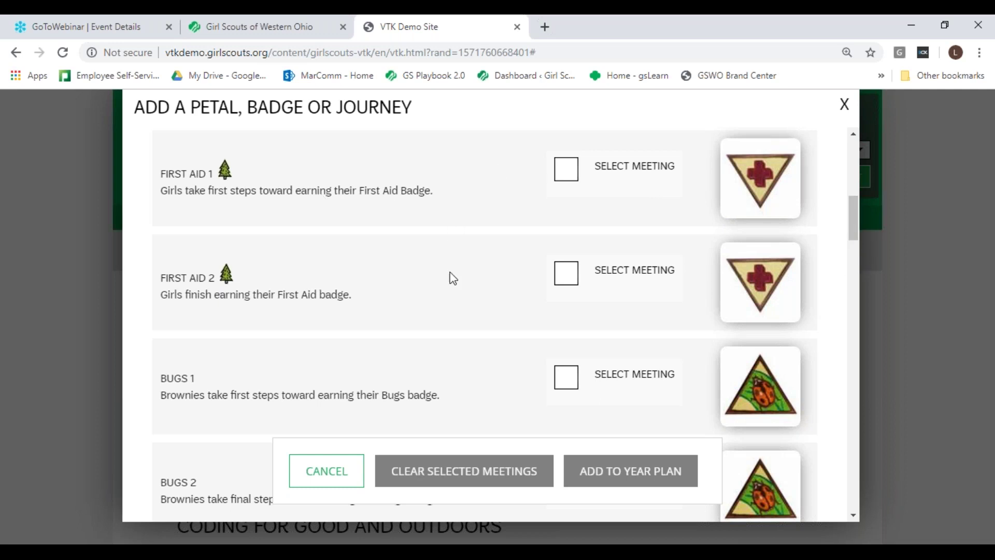
pyautogui.click(569, 173)
pyautogui.click(567, 276)
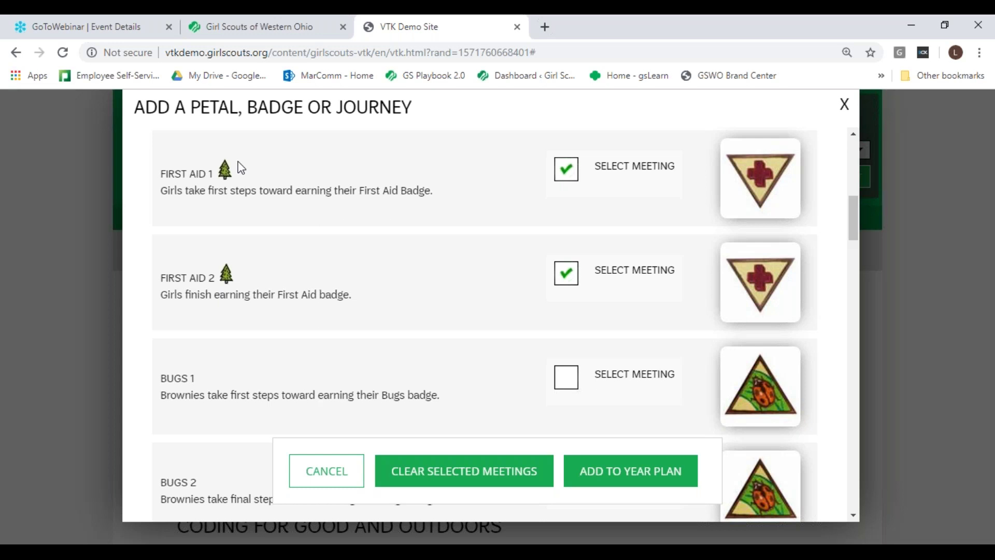
pyautogui.moveTo(854, 209); pyautogui.dragTo(868, 278)
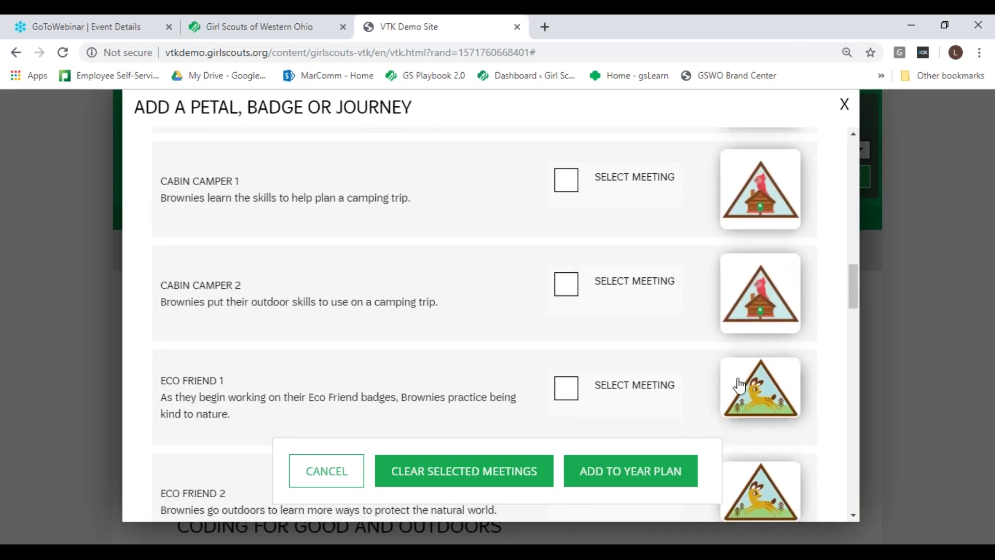
pyautogui.click(634, 474)
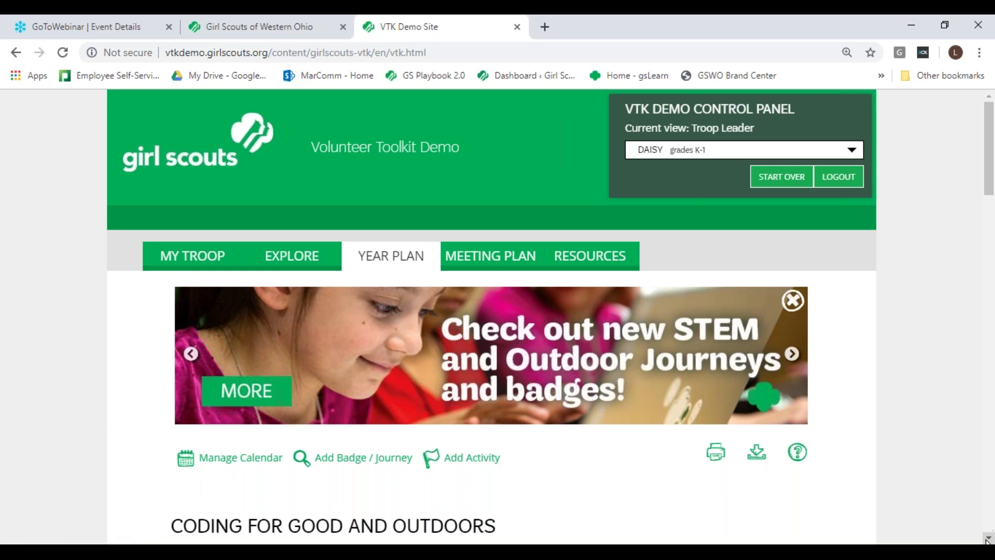
pyautogui.moveTo(990, 540); pyautogui.dragTo(990, 540)
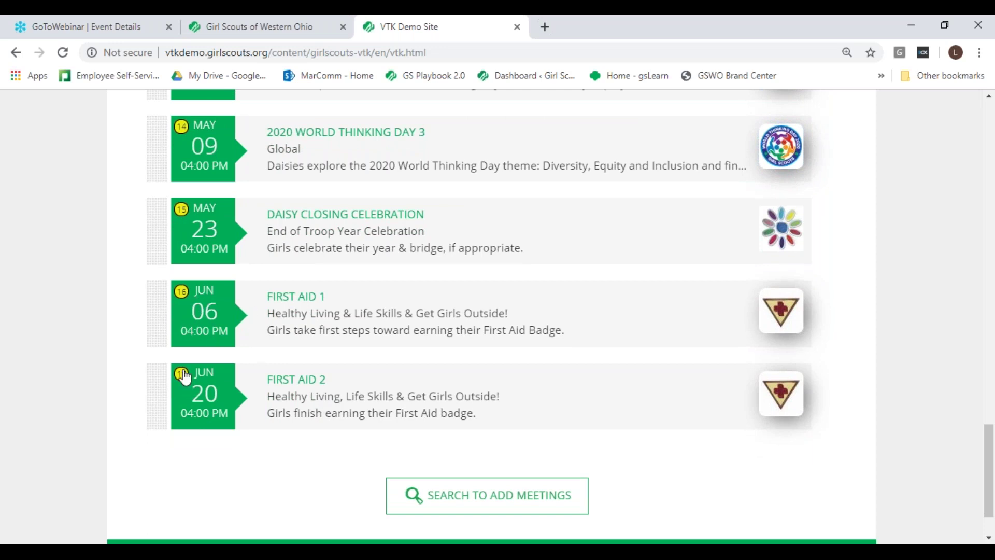
pyautogui.click(213, 312)
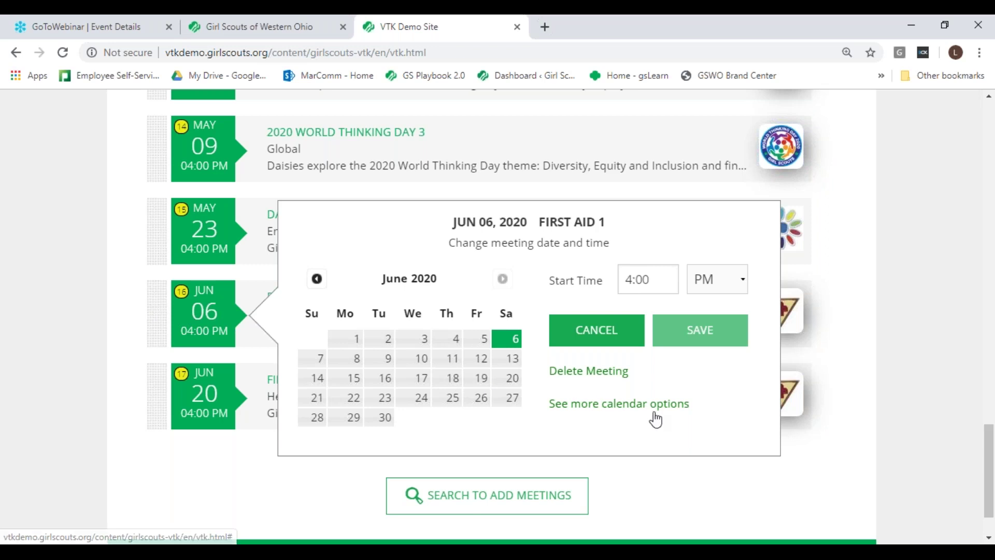
pyautogui.moveTo(988, 453); pyautogui.dragTo(989, 178)
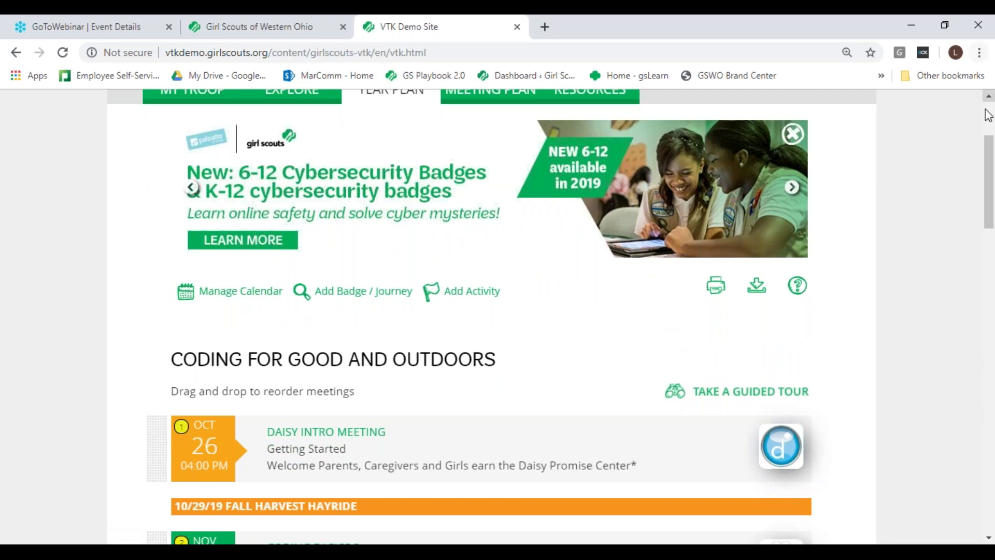
# Step: Cancel the date-change popup and open the Jun 06 First Aid 1 meeting plan
pyautogui.moveTo(991, 143); pyautogui.dragTo(992, 170)
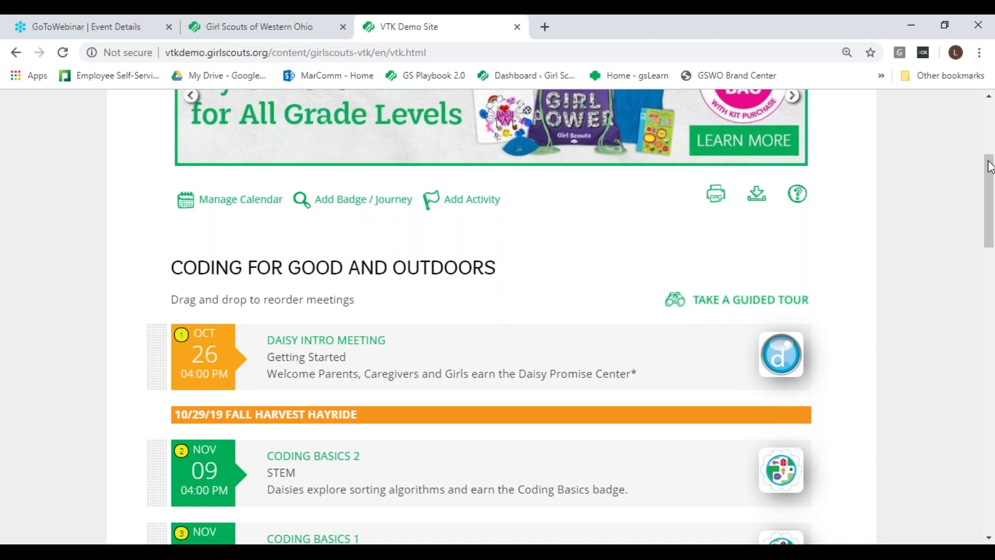
pyautogui.moveTo(990, 166)
pyautogui.mouseDown()
pyautogui.moveTo(992, 443)
pyautogui.moveTo(987, 140)
pyautogui.moveTo(987, 181)
pyautogui.mouseUp()
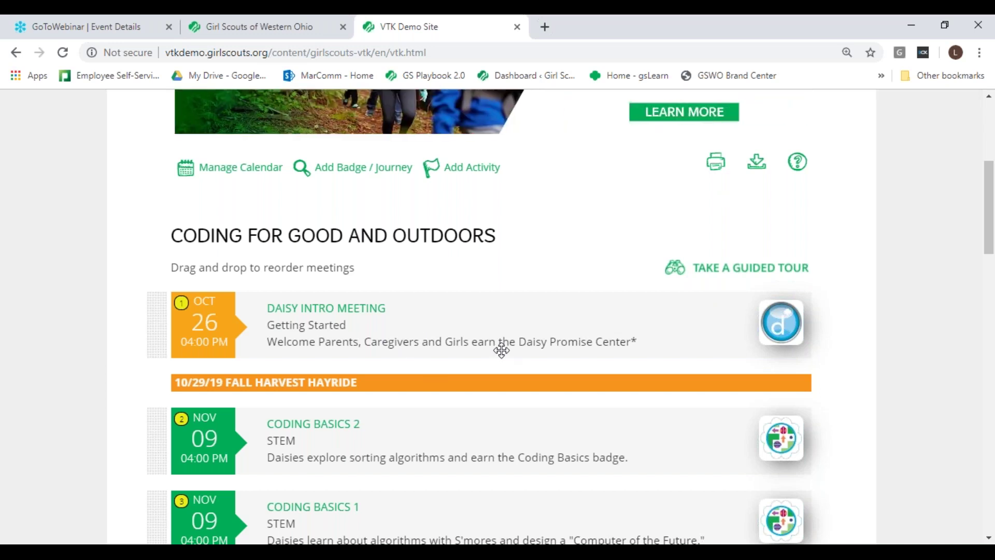
pyautogui.moveTo(990, 191); pyautogui.dragTo(992, 214)
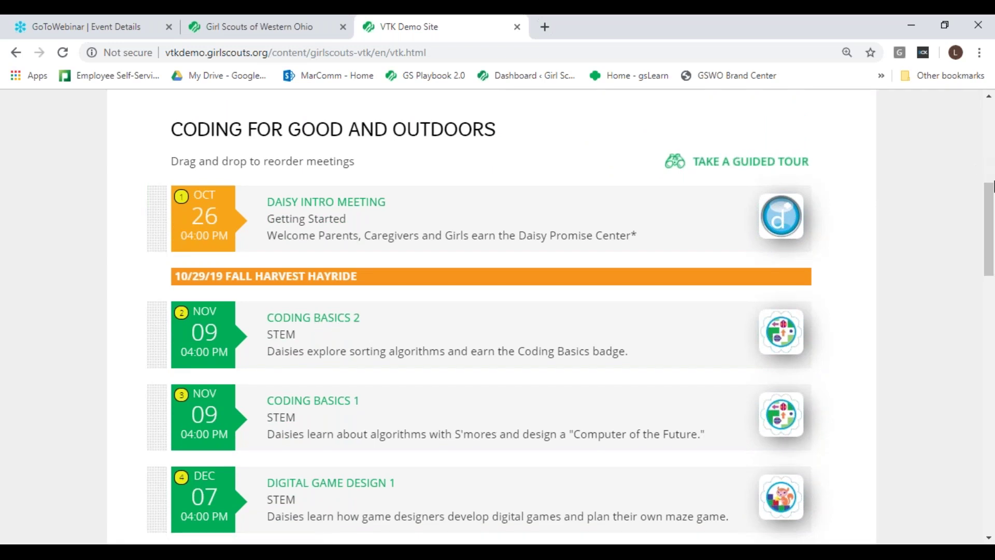
pyautogui.moveTo(990, 195); pyautogui.dragTo(992, 136)
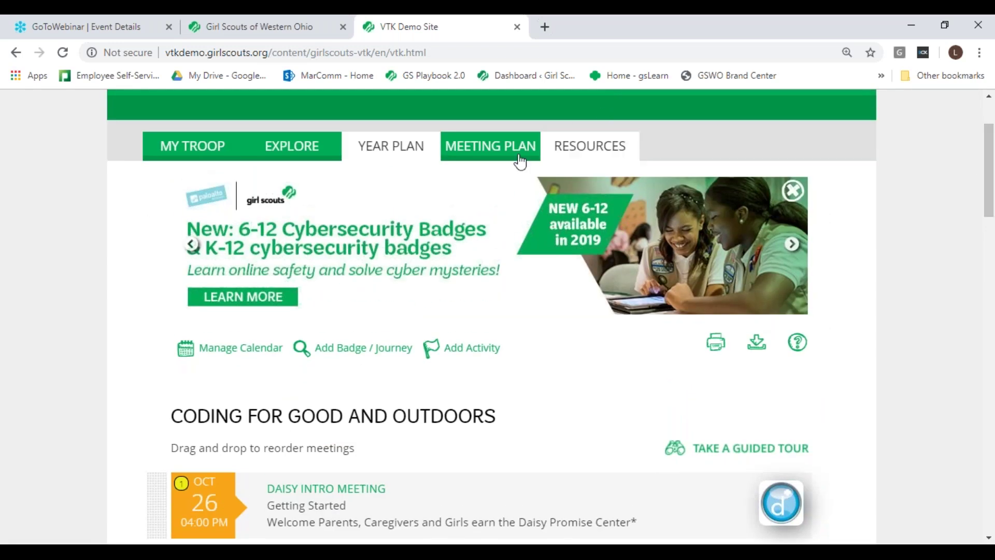
pyautogui.moveTo(990, 175); pyautogui.dragTo(991, 473)
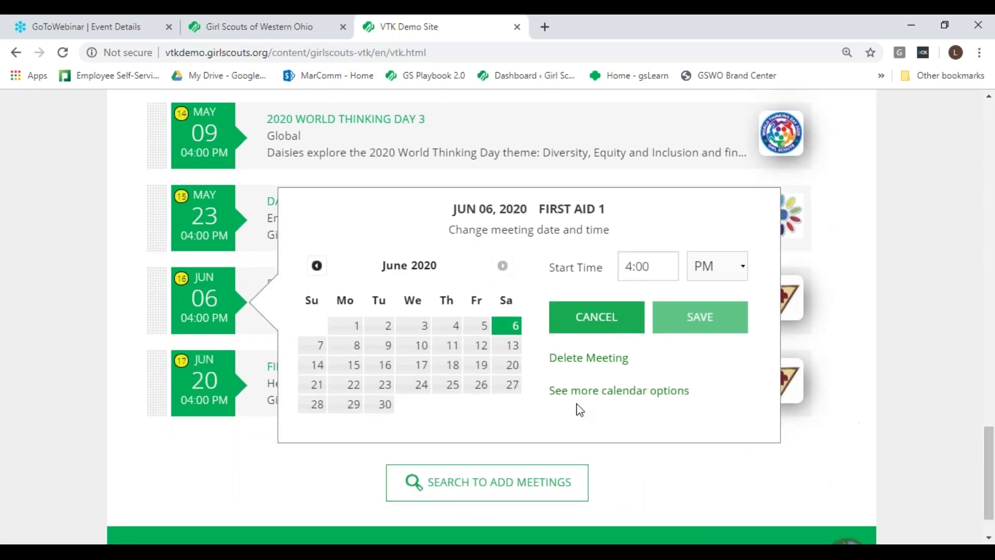
pyautogui.click(621, 326)
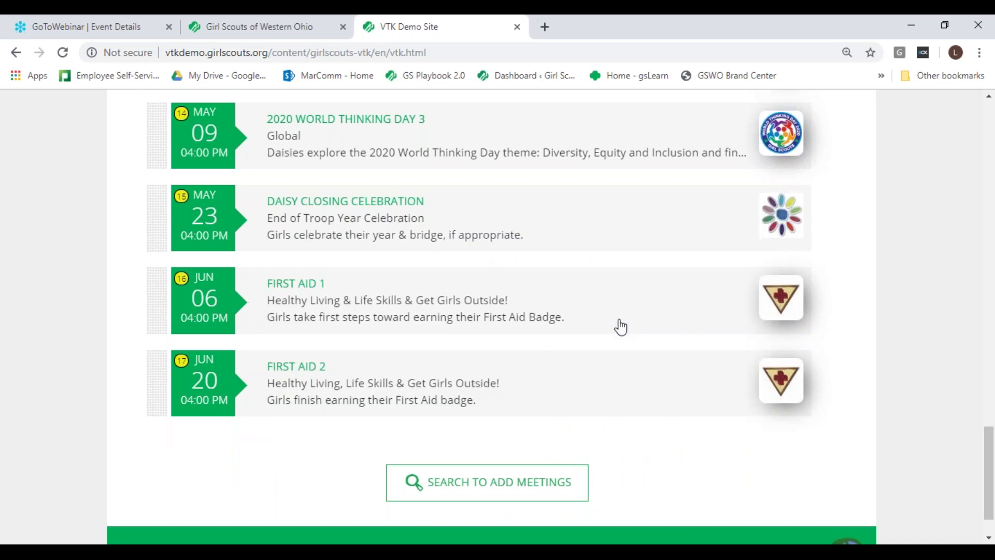
pyautogui.click(288, 285)
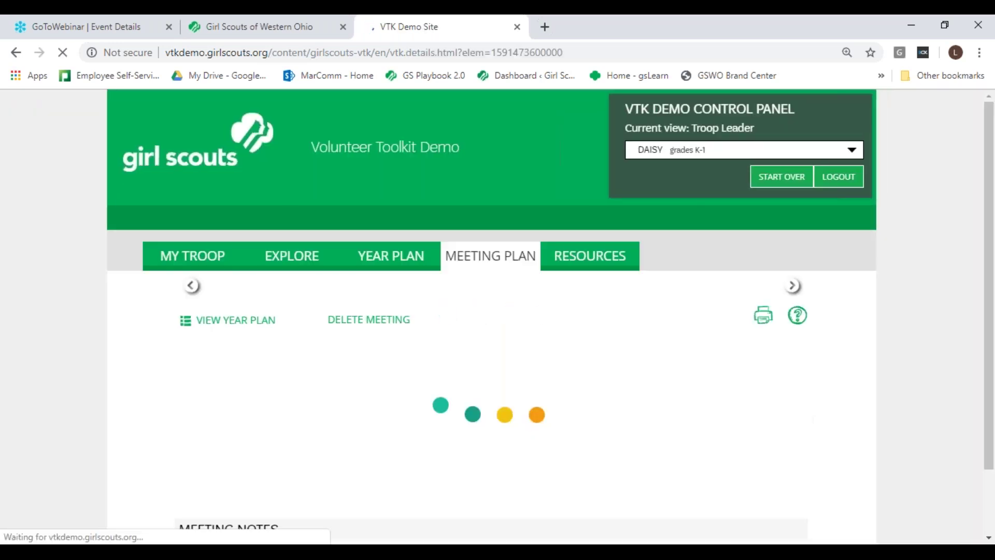
# Step: Expand the full five-step First Aid 1 requirements and scroll down toward Planning Materials
pyautogui.moveTo(990, 116); pyautogui.dragTo(992, 208)
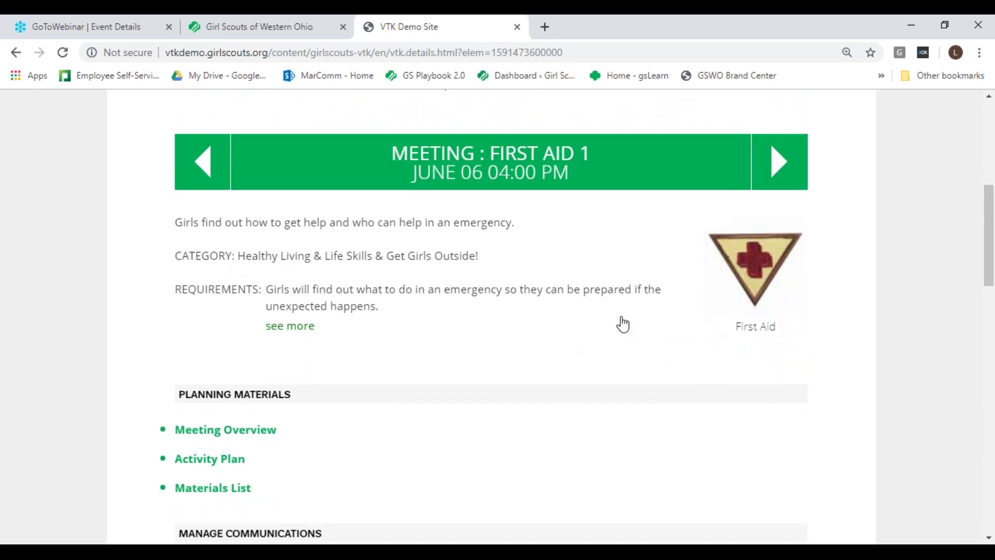
pyautogui.click(299, 328)
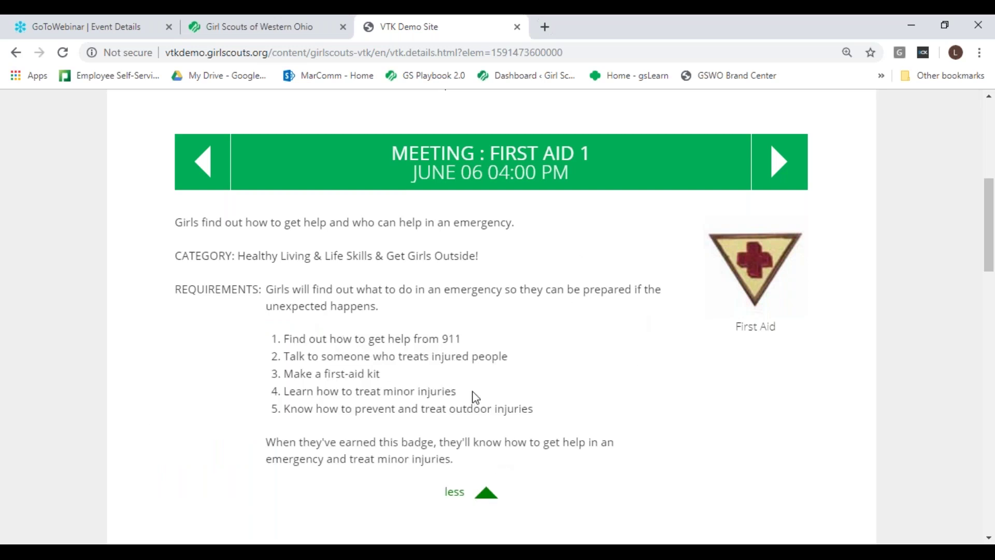
pyautogui.click(989, 538)
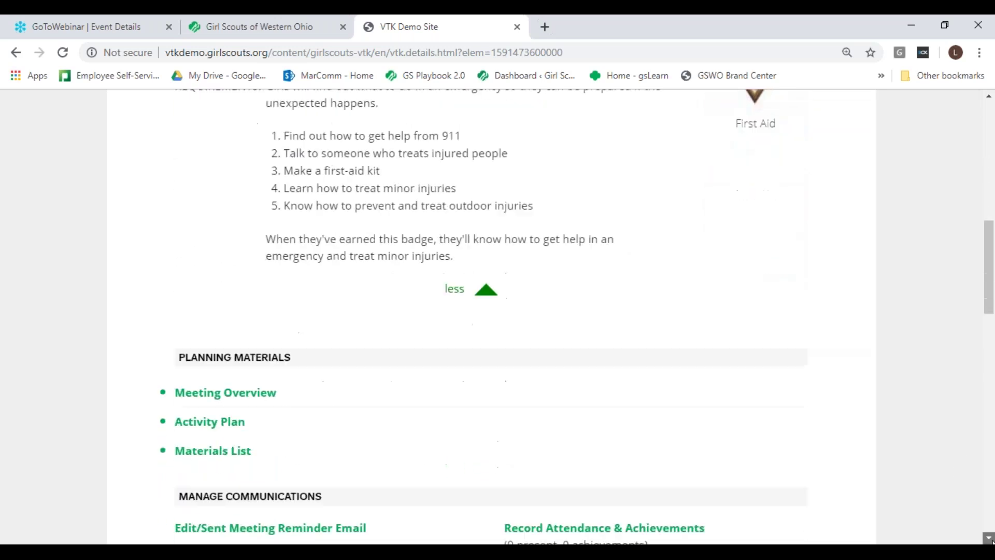
pyautogui.click(988, 538)
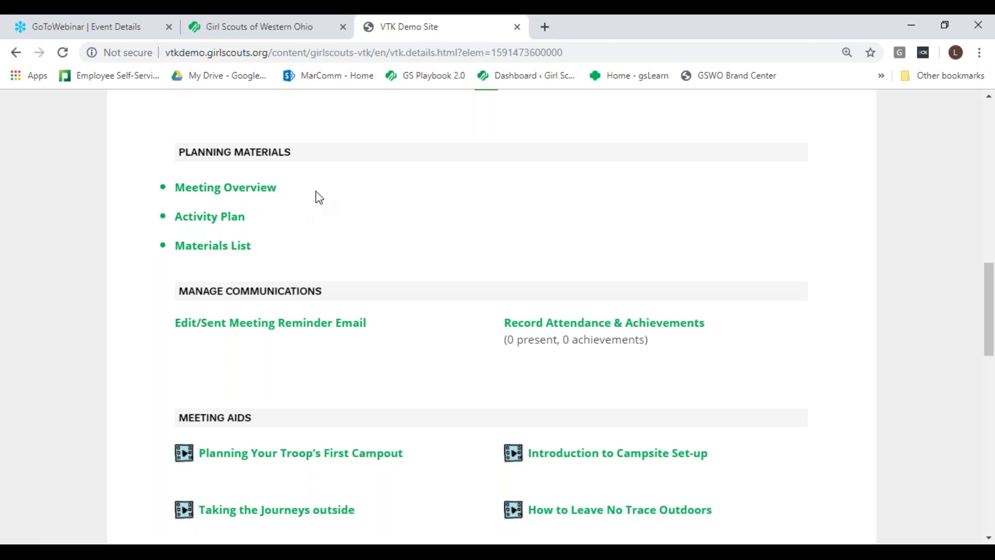
pyautogui.click(256, 191)
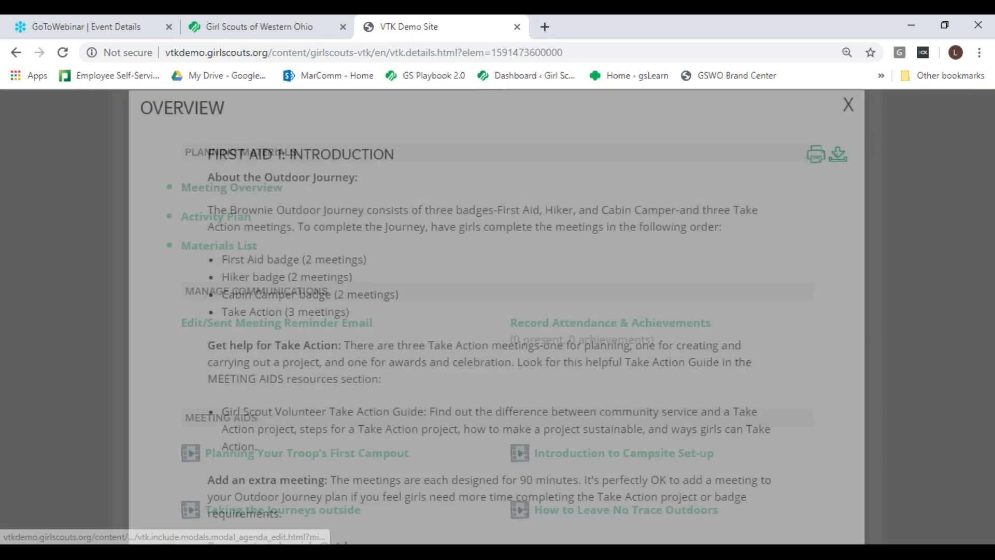
pyautogui.moveTo(861, 166); pyautogui.dragTo(879, 414)
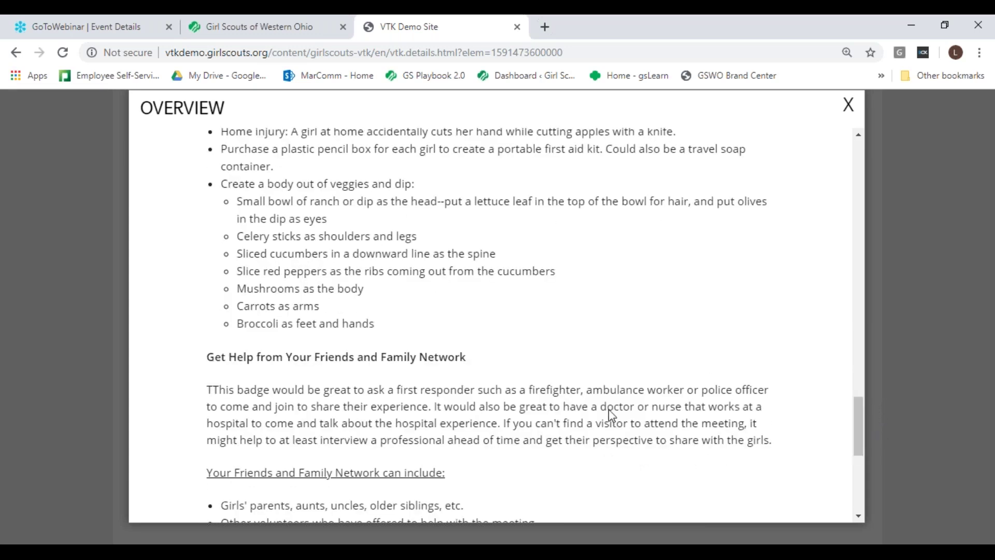
pyautogui.click(848, 105)
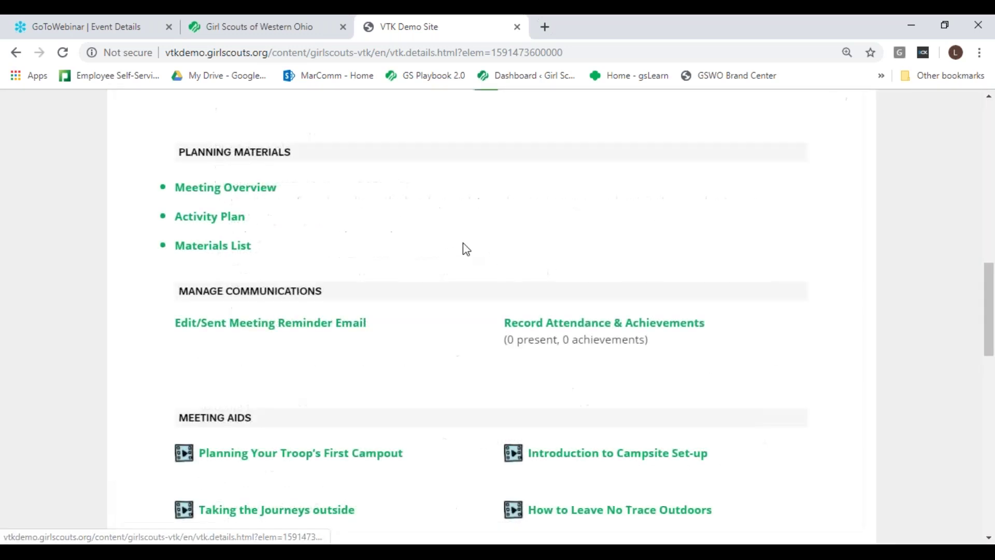
pyautogui.click(224, 219)
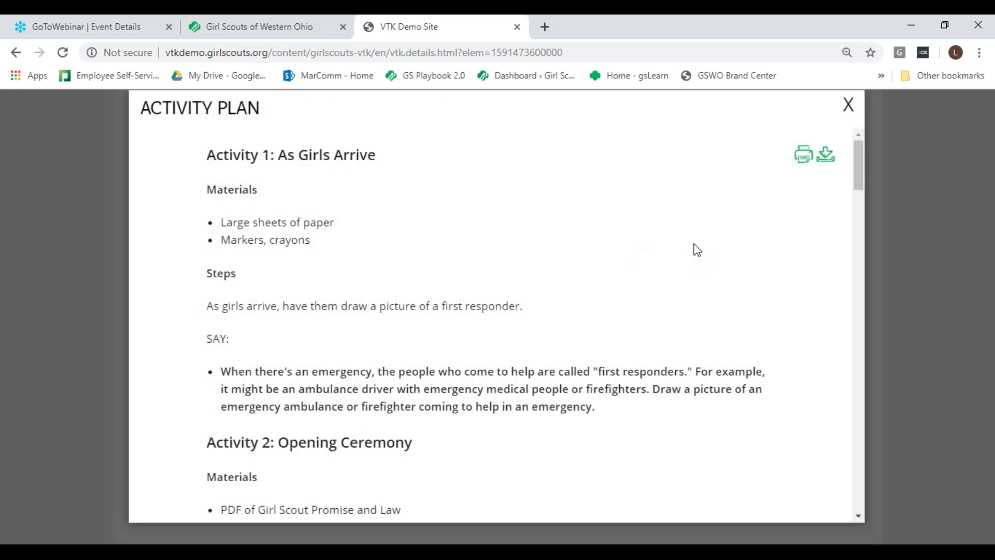
pyautogui.scroll(-1, 858, 187)
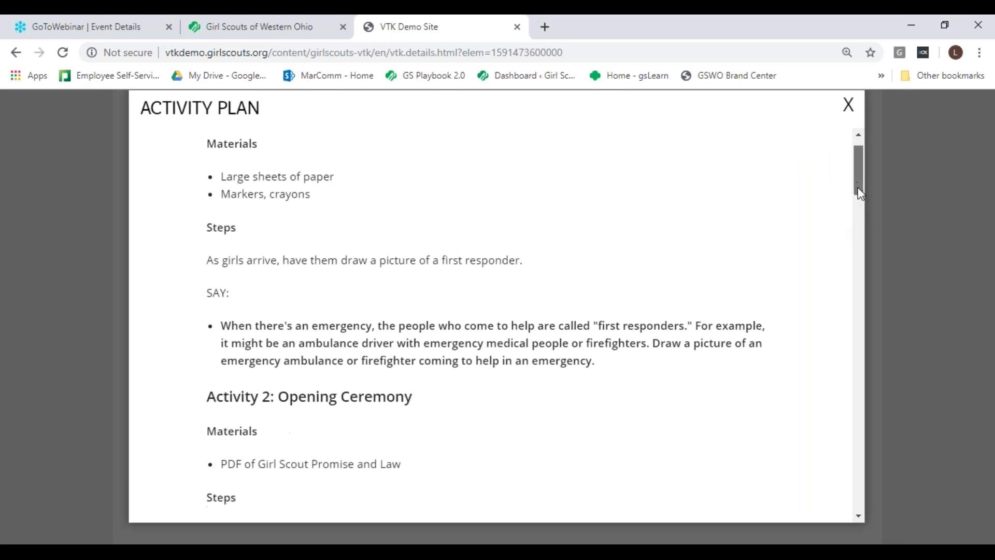
pyautogui.moveTo(857, 188)
pyautogui.mouseDown()
pyautogui.moveTo(858, 177)
pyautogui.moveTo(858, 186)
pyautogui.mouseUp()
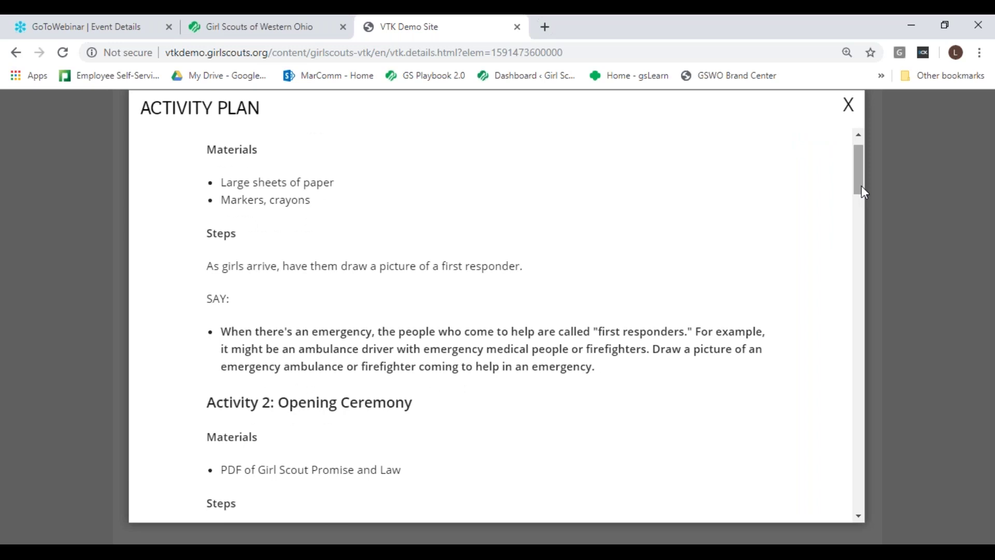
pyautogui.moveTo(859, 184); pyautogui.dragTo(859, 188)
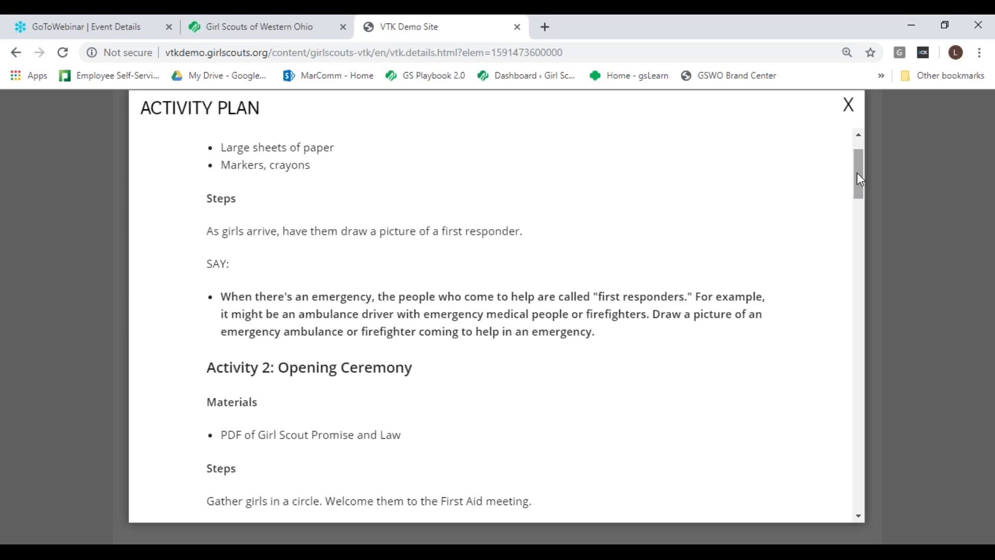
pyautogui.moveTo(856, 174); pyautogui.dragTo(865, 237)
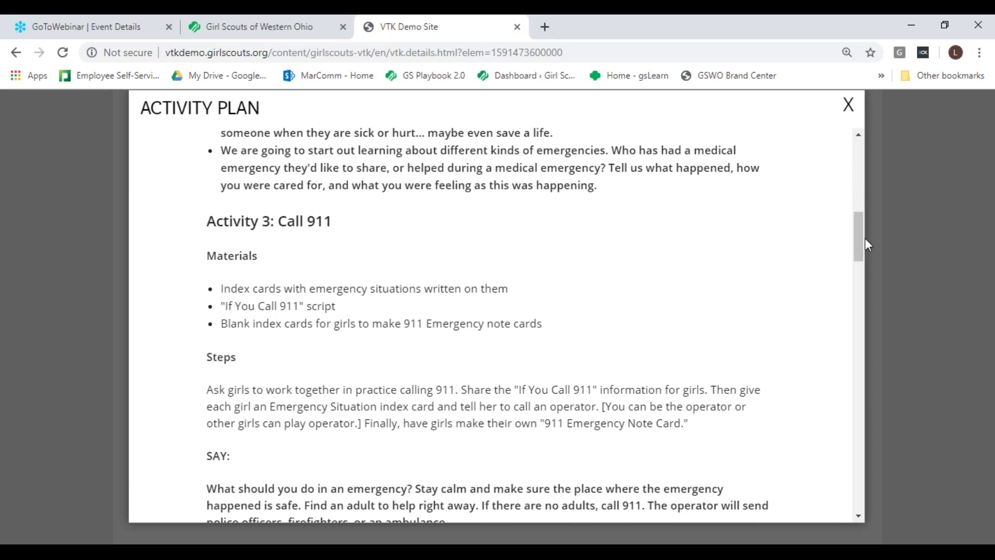
pyautogui.moveTo(857, 244)
pyautogui.mouseDown()
pyautogui.moveTo(865, 276)
pyautogui.moveTo(863, 259)
pyautogui.mouseUp()
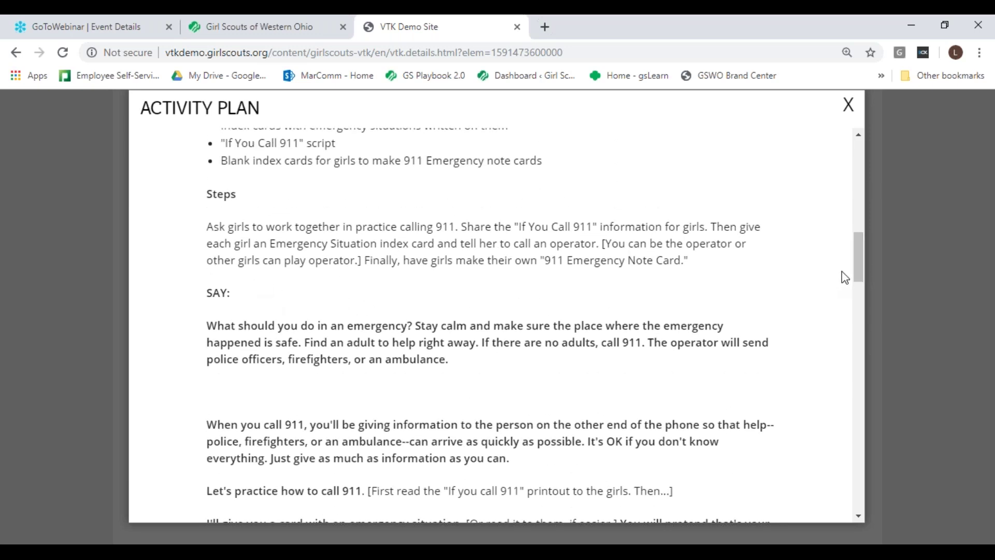
pyautogui.moveTo(857, 262); pyautogui.dragTo(865, 167)
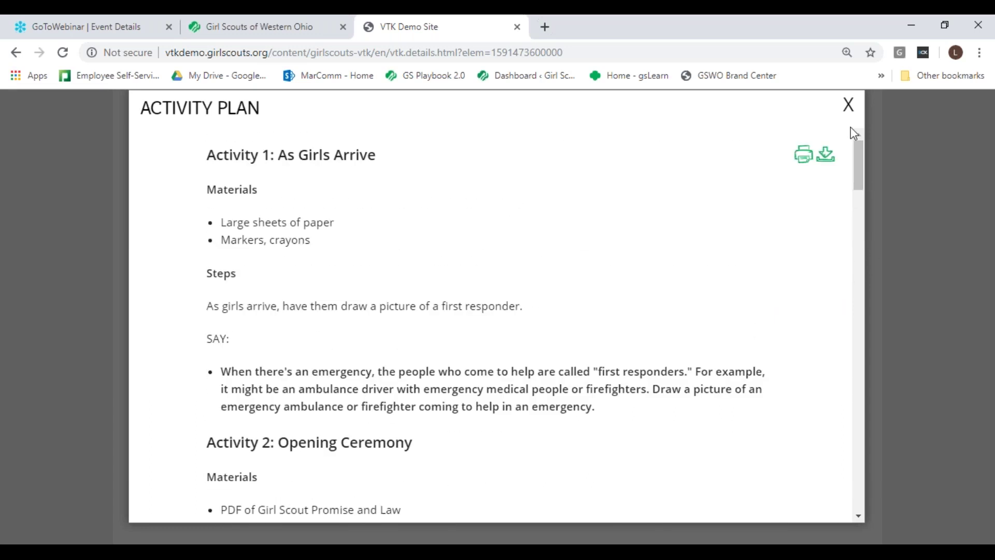
pyautogui.click(849, 104)
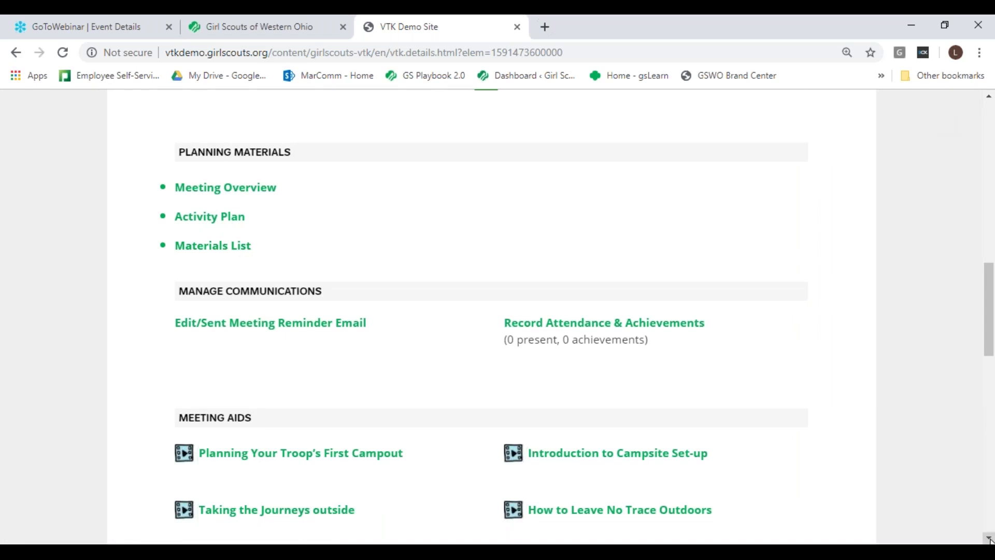
# Step: Open Edit/Sent Meeting Reminder Email under Manage Communications for the Jun 06 meeting
pyautogui.moveTo(990, 539); pyautogui.dragTo(990, 540)
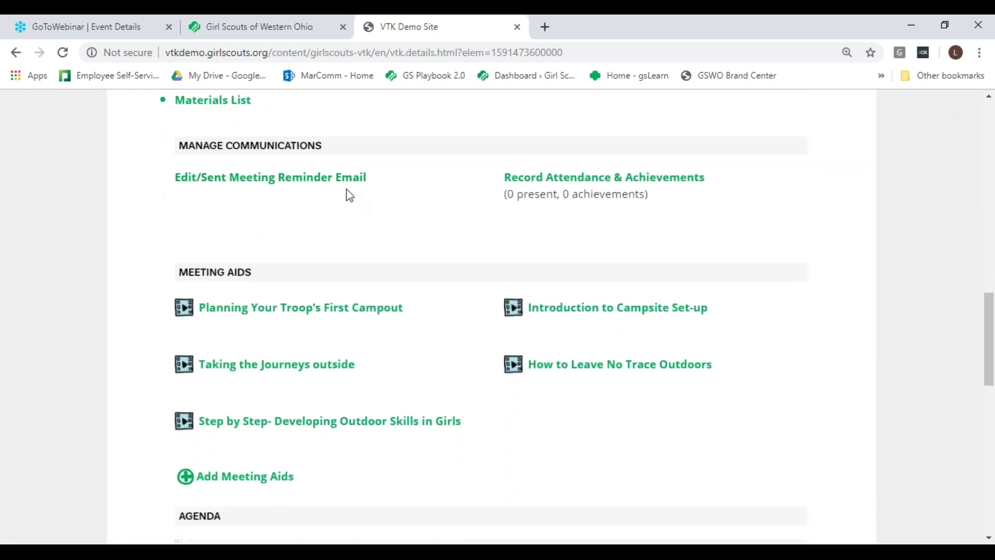
pyautogui.click(313, 190)
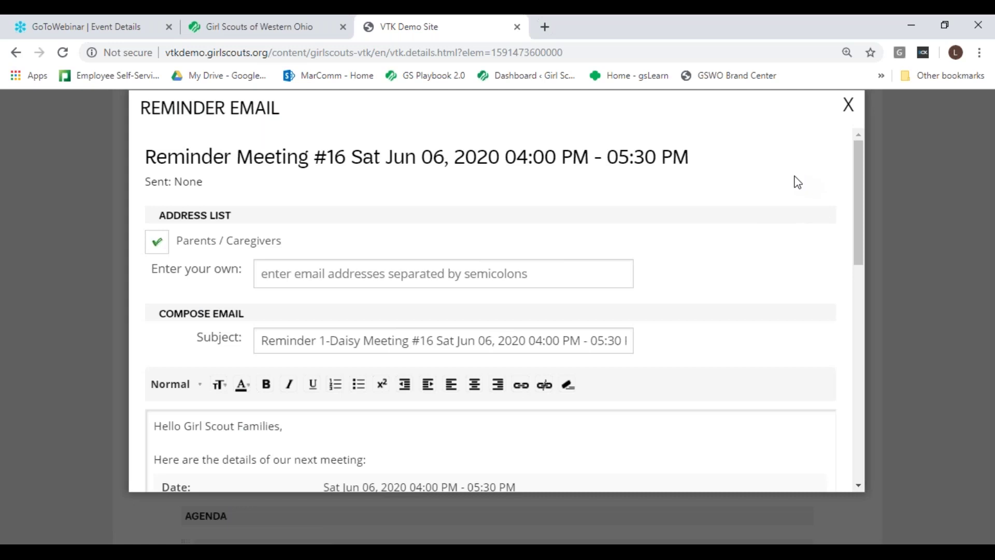
# Step: Read through the prefilled Meeting #16 reminder email draft, then close the dialog
pyautogui.moveTo(857, 154); pyautogui.dragTo(863, 173)
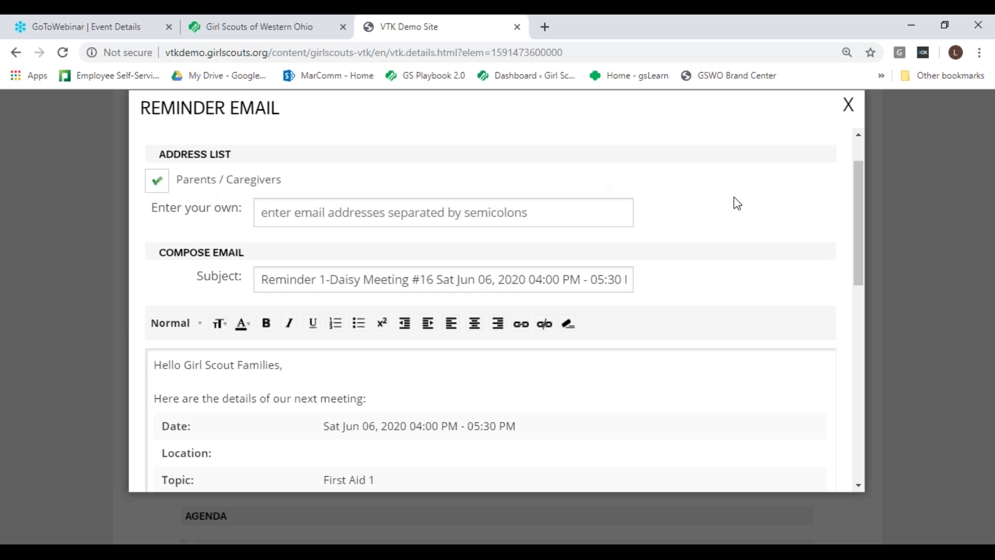
pyautogui.moveTo(859, 220); pyautogui.dragTo(885, 298)
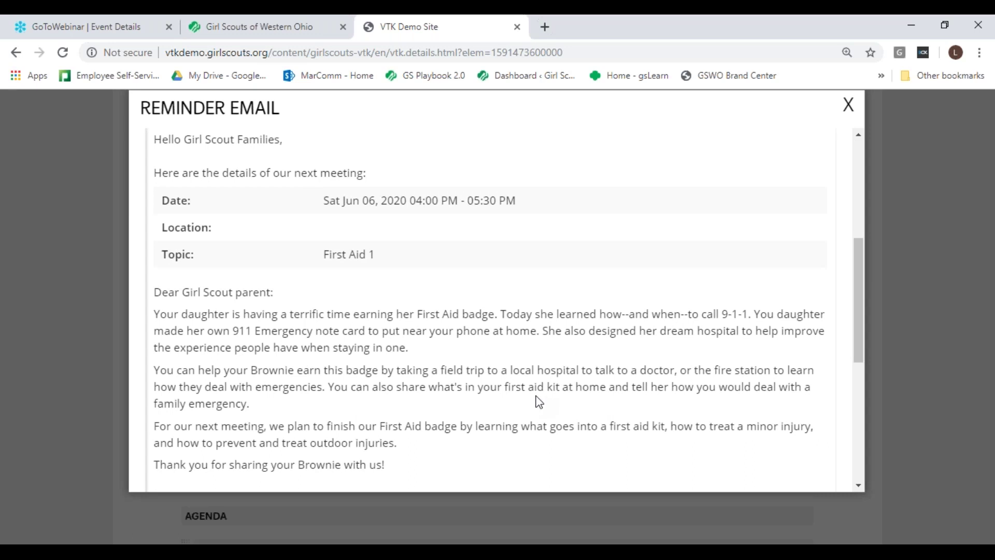
pyautogui.moveTo(861, 280); pyautogui.dragTo(870, 330)
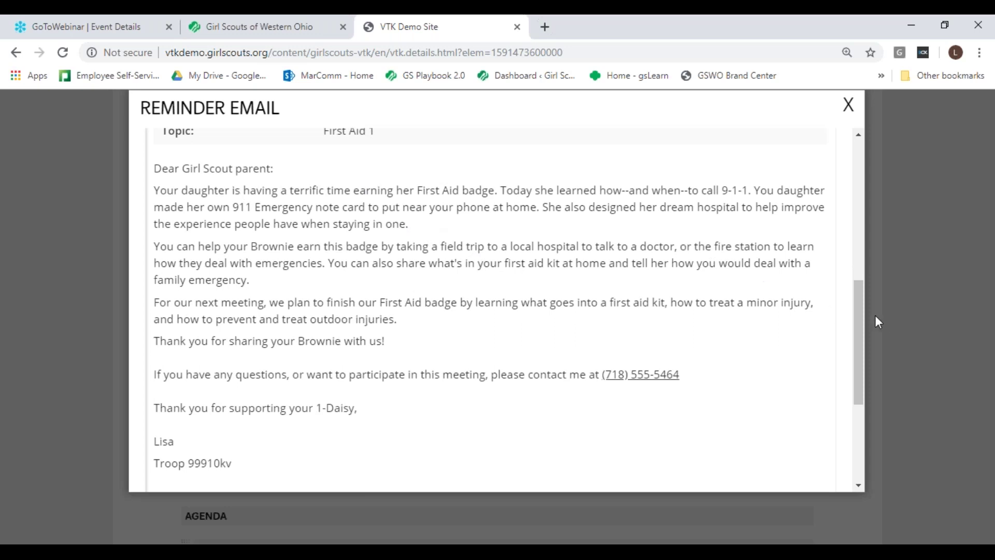
pyautogui.moveTo(858, 310)
pyautogui.mouseDown()
pyautogui.moveTo(864, 403)
pyautogui.moveTo(871, 295)
pyautogui.mouseUp()
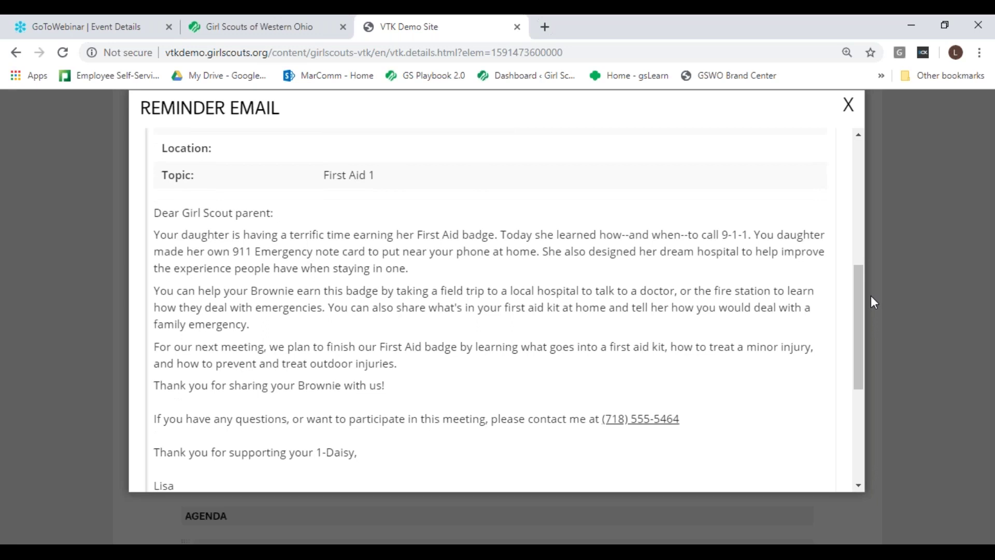
pyautogui.moveTo(856, 296); pyautogui.dragTo(861, 145)
pyautogui.click(847, 105)
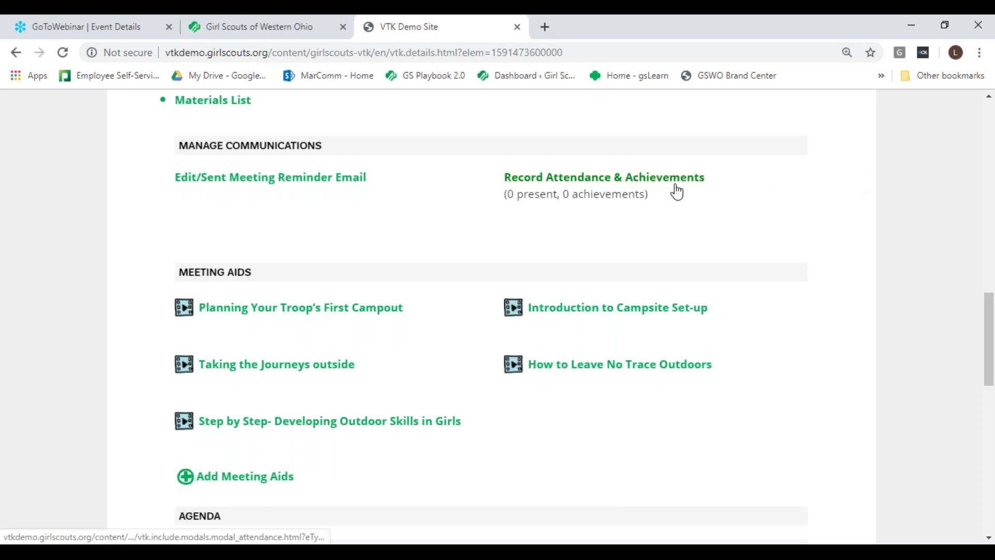
pyautogui.click(677, 180)
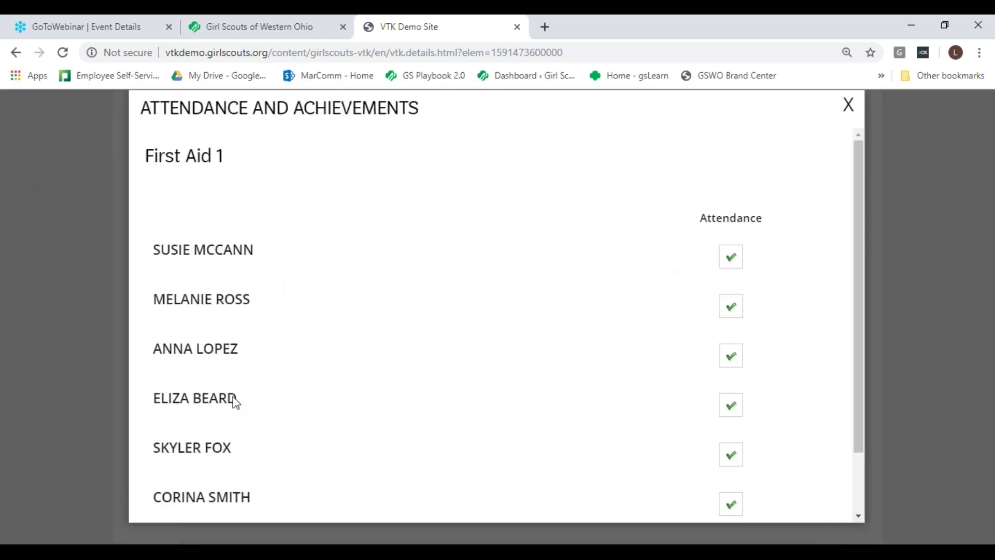
pyautogui.moveTo(855, 263); pyautogui.dragTo(889, 405)
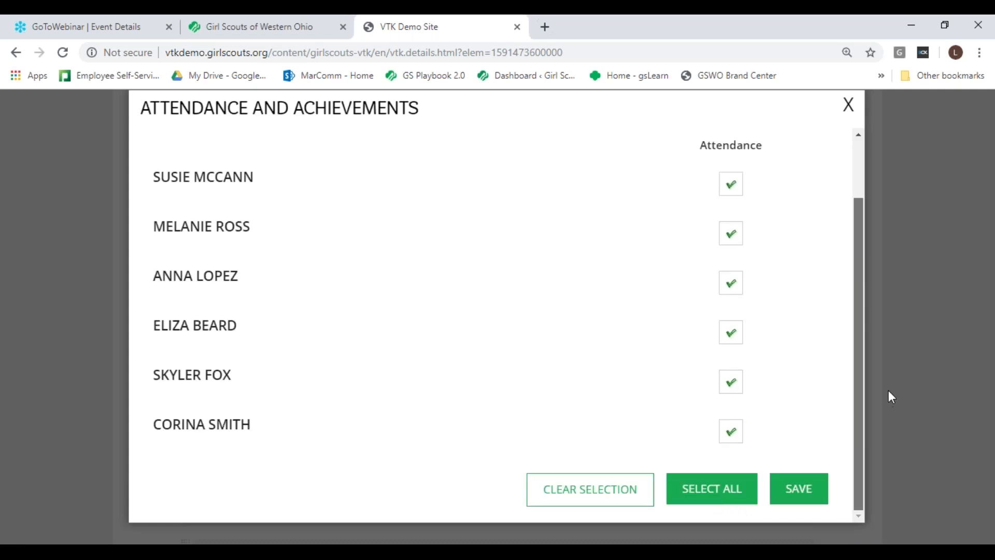
pyautogui.moveTo(889, 394); pyautogui.dragTo(888, 393)
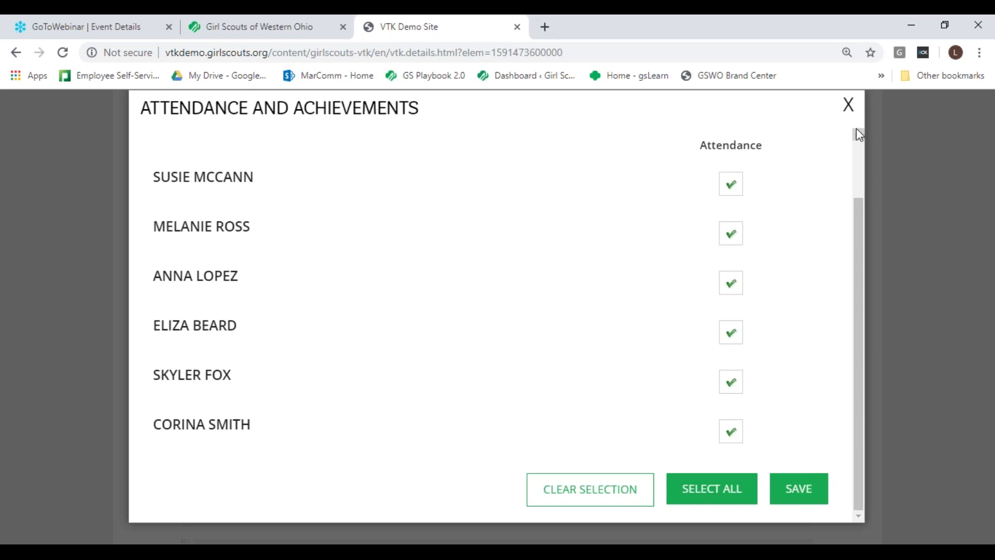
pyautogui.click(849, 109)
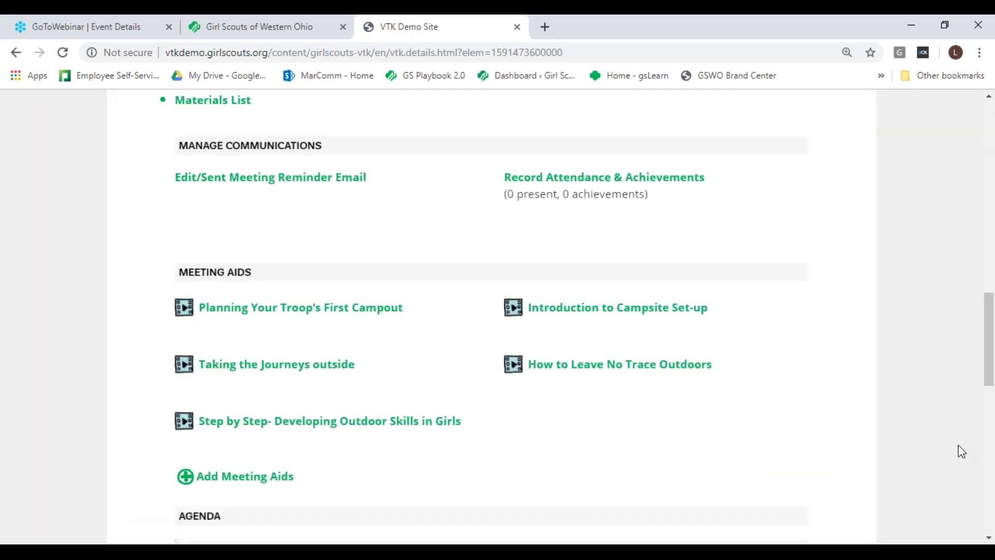
# Step: Choose Rock 911! as the 4:40 agenda activity
pyautogui.moveTo(988, 539); pyautogui.dragTo(988, 539)
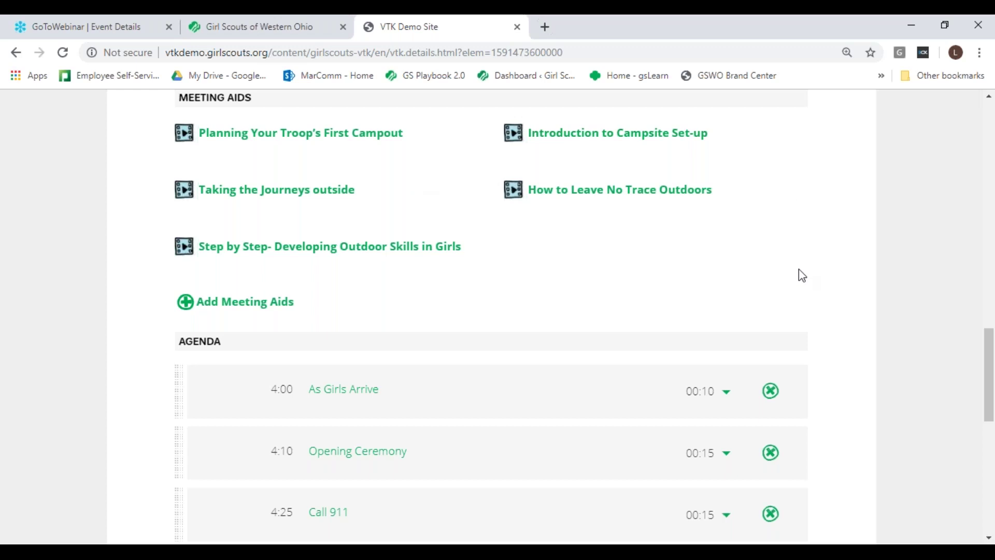
pyautogui.click(988, 539)
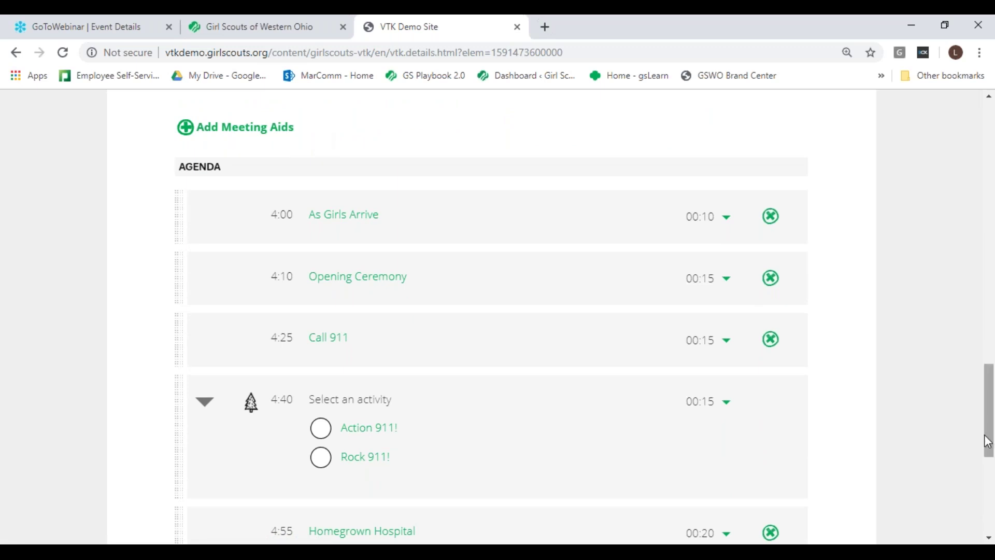
pyautogui.moveTo(990, 444); pyautogui.dragTo(990, 455)
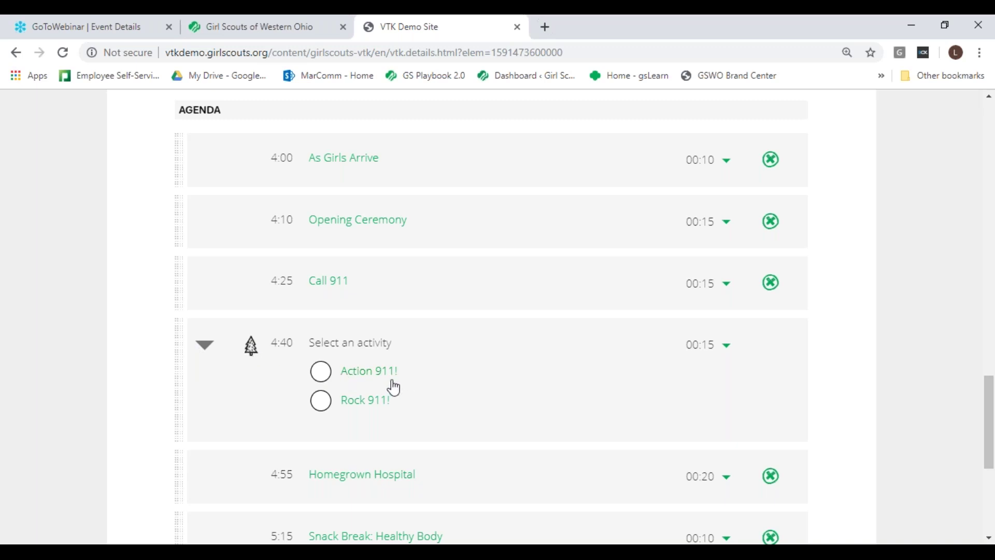
pyautogui.click(319, 405)
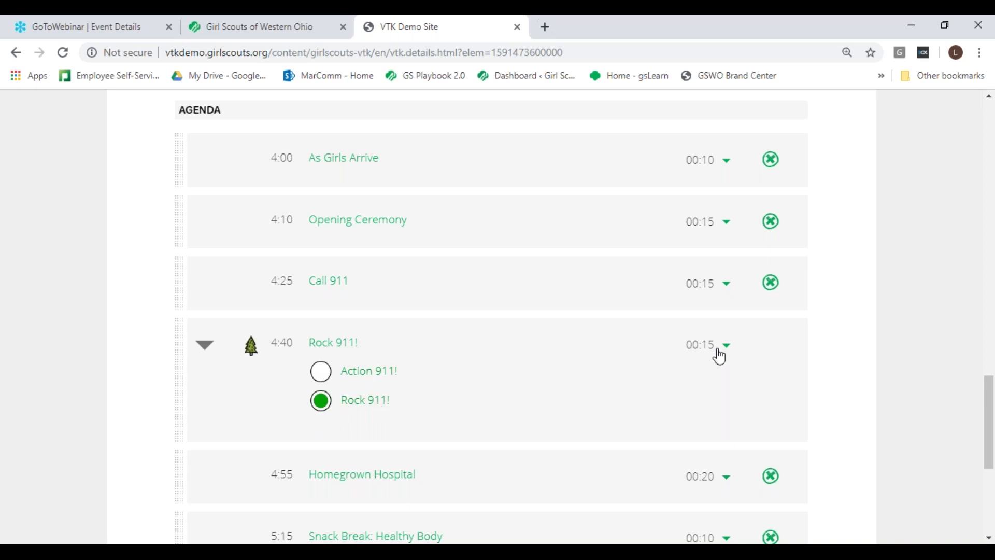
# Step: Move Opening Ceremony below Call 911 so it starts at 4:25, then review the agenda's end
pyautogui.moveTo(990, 444)
pyautogui.mouseDown()
pyautogui.moveTo(972, 200)
pyautogui.moveTo(992, 302)
pyautogui.moveTo(992, 464)
pyautogui.moveTo(992, 456)
pyautogui.mouseUp()
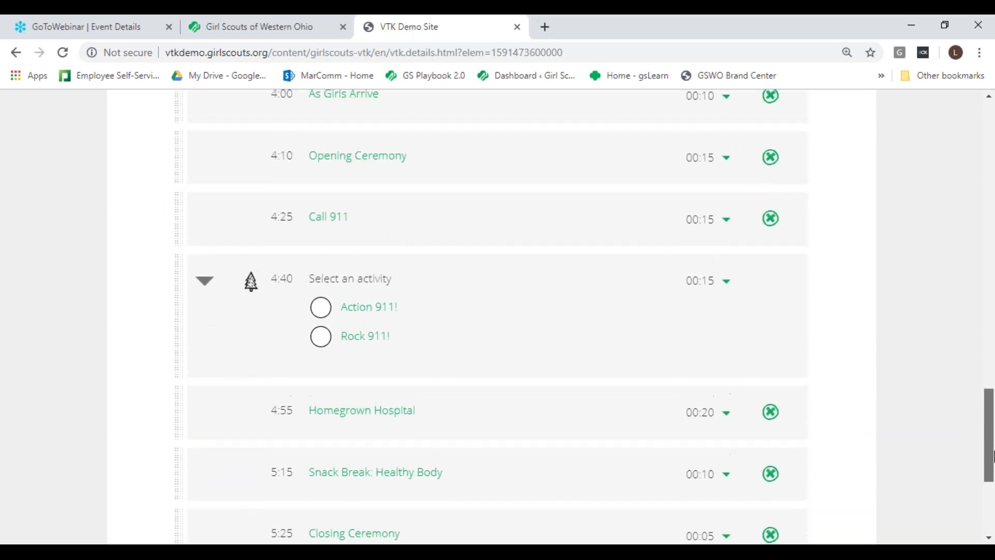
pyautogui.moveTo(182, 158); pyautogui.dragTo(169, 234)
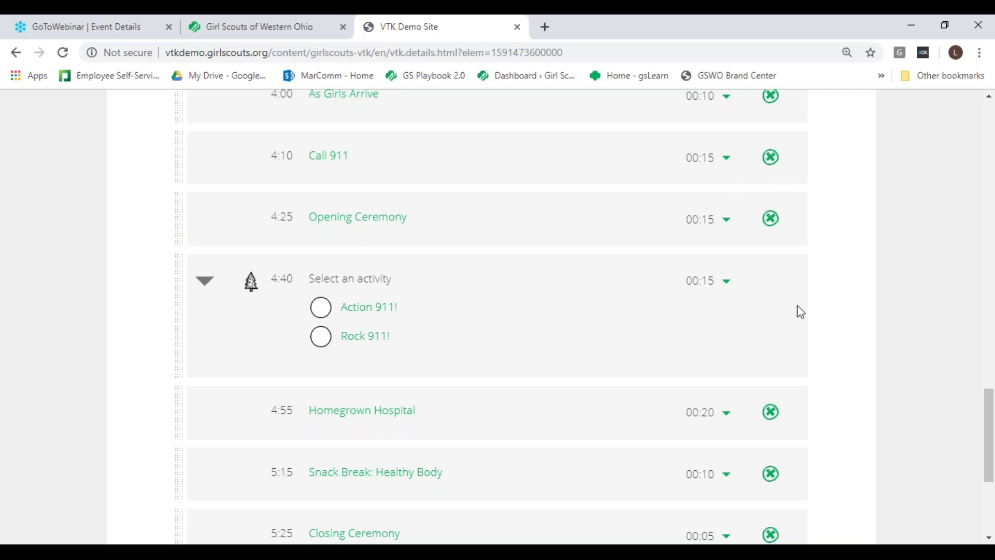
pyautogui.moveTo(984, 471); pyautogui.dragTo(990, 524)
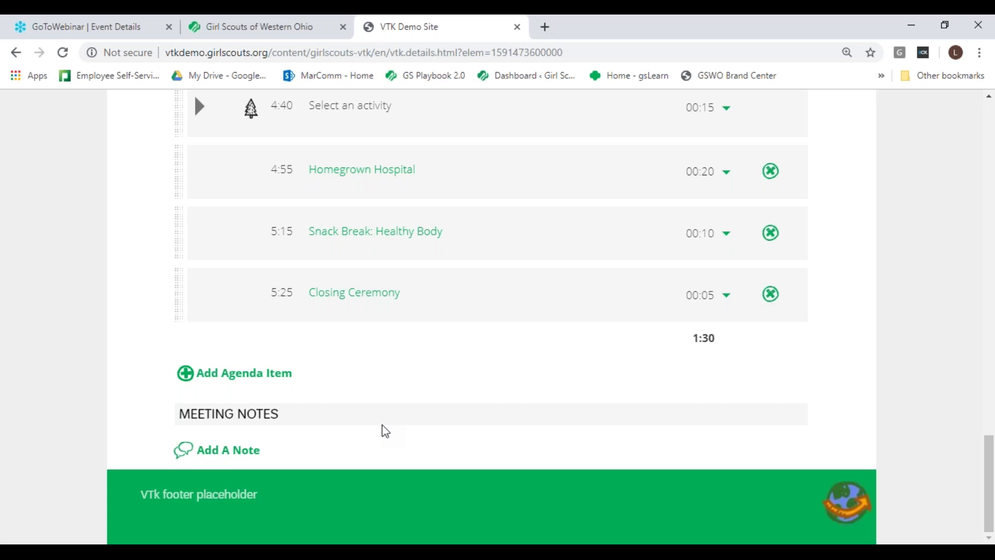
# Step: Return to the top of the First Aid 1 plan and go to My Troop
pyautogui.moveTo(989, 483)
pyautogui.mouseDown()
pyautogui.moveTo(990, 151)
pyautogui.moveTo(991, 490)
pyautogui.mouseUp()
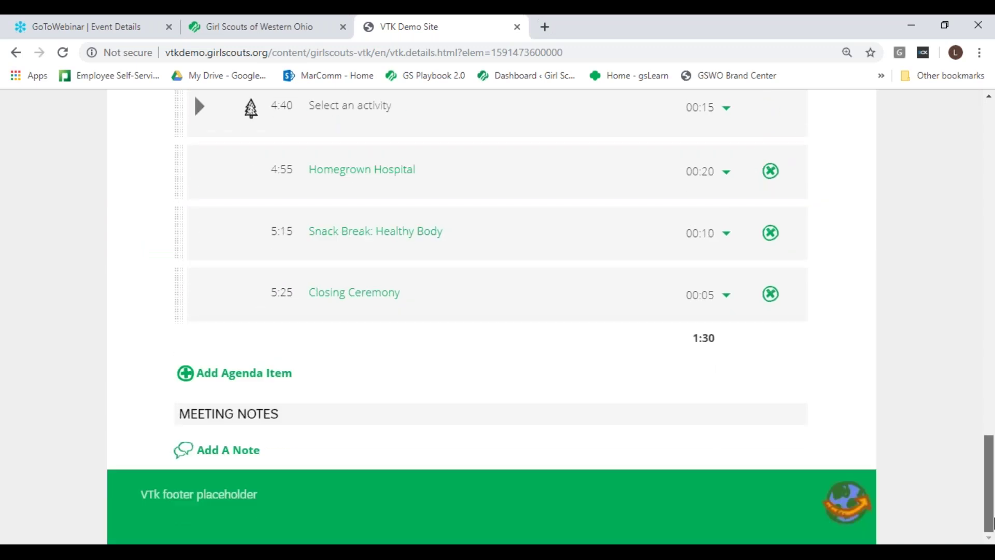
pyautogui.moveTo(990, 482); pyautogui.dragTo(990, 170)
pyautogui.moveTo(990, 168); pyautogui.dragTo(990, 165)
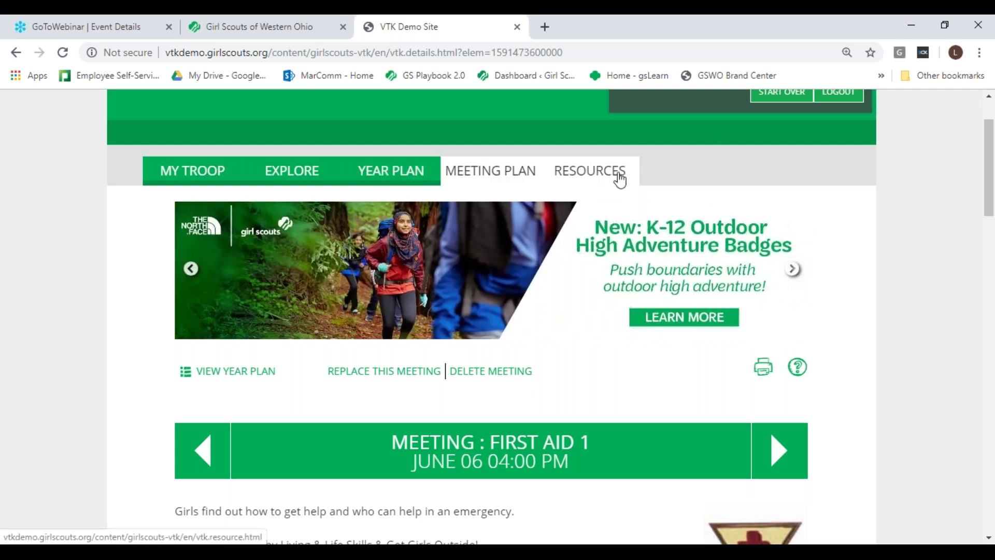
pyautogui.click(191, 177)
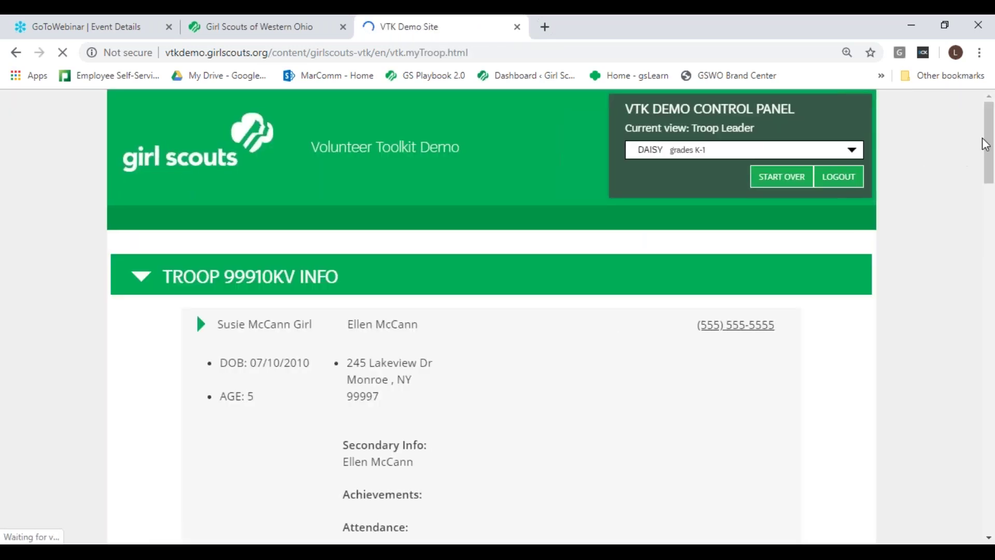
# Step: Scroll through the Troop 99910KV roster, then switch to the Girl Scouts of Western Ohio tab
pyautogui.moveTo(985, 144); pyautogui.dragTo(993, 173)
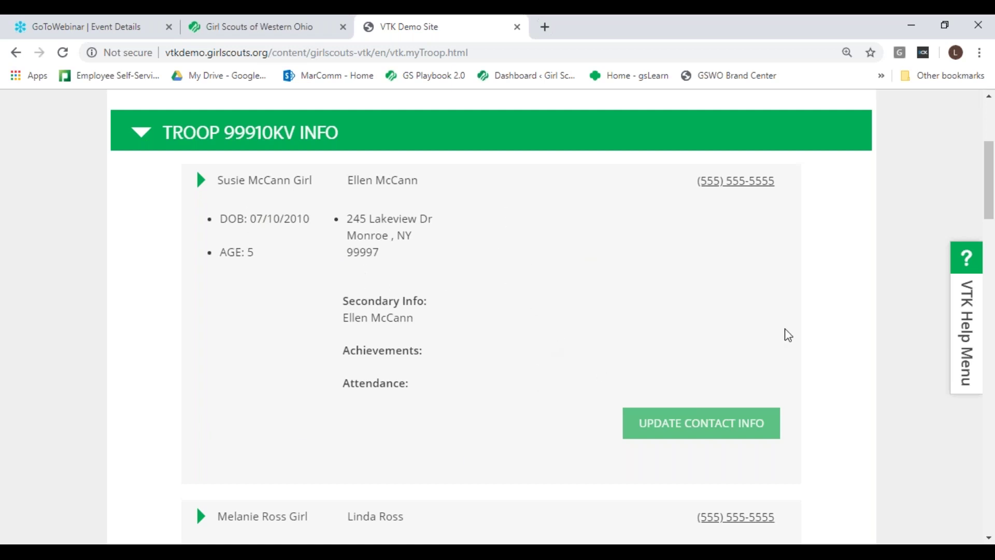
pyautogui.moveTo(989, 170); pyautogui.dragTo(992, 495)
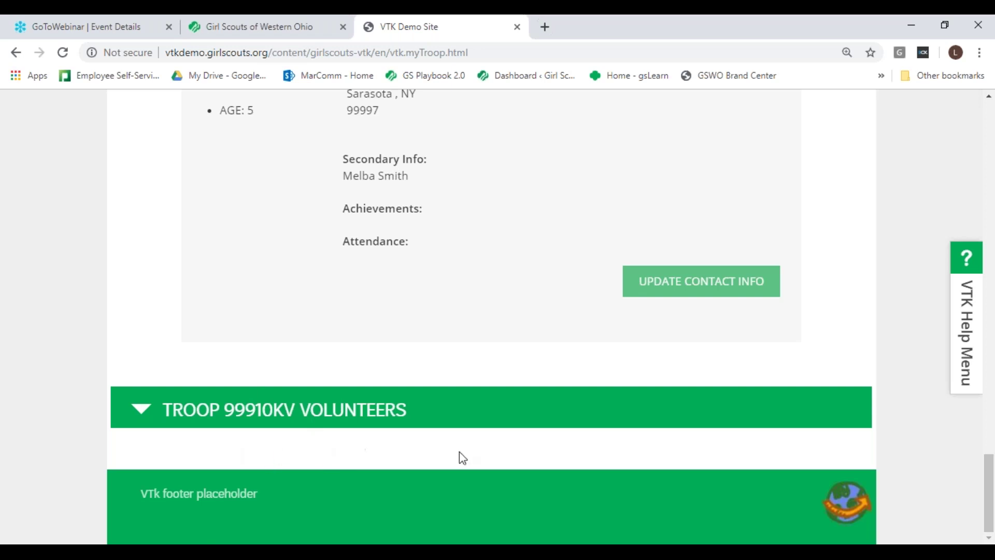
pyautogui.moveTo(990, 456); pyautogui.dragTo(989, 130)
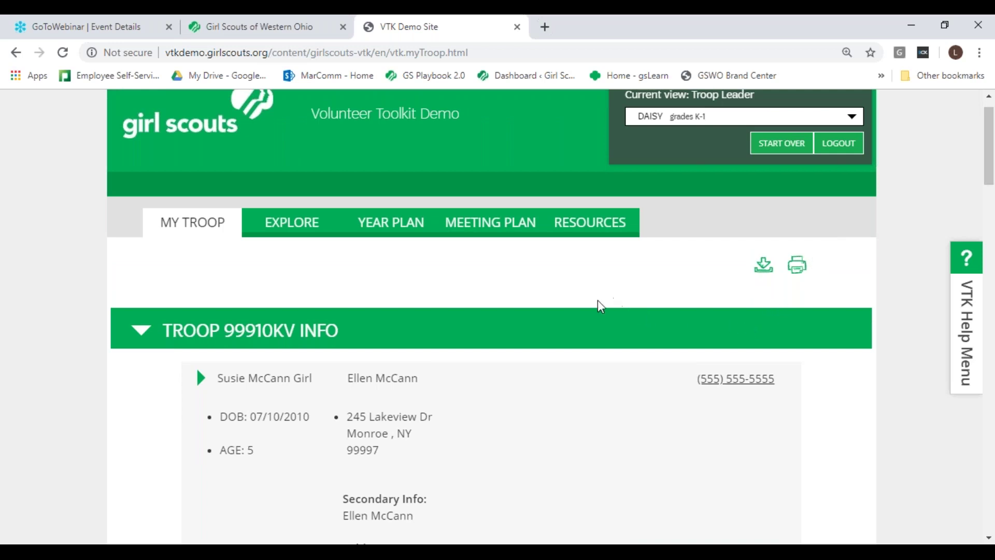
pyautogui.moveTo(990, 145); pyautogui.dragTo(990, 137)
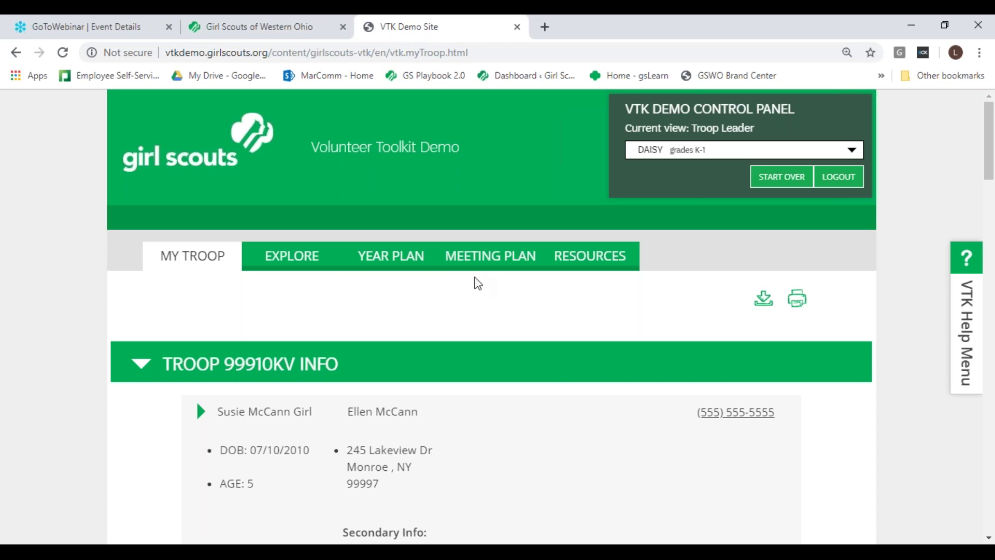
pyautogui.click(289, 34)
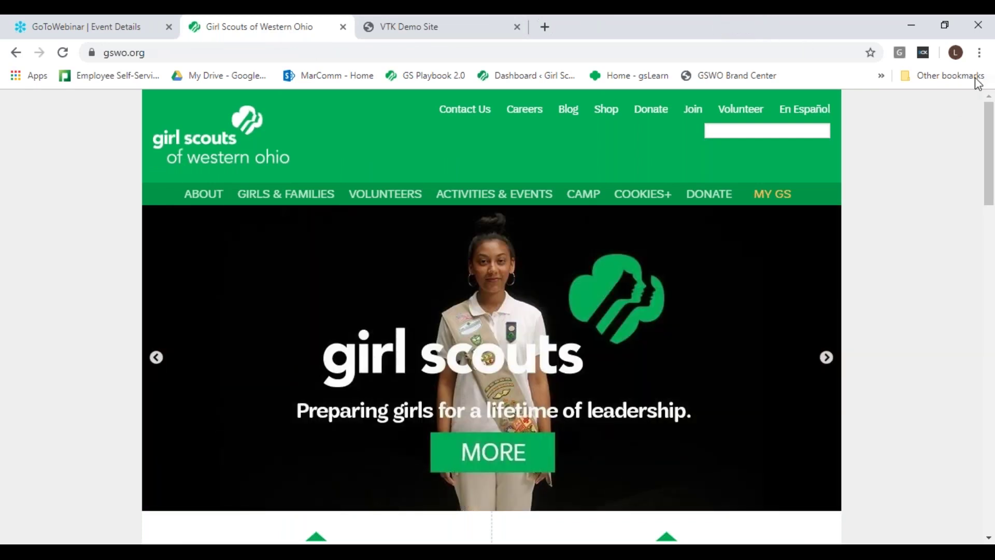
# Step: Choose Volunteer Toolkit from the MY GS menu on the Western Ohio site
pyautogui.moveTo(718, 212)
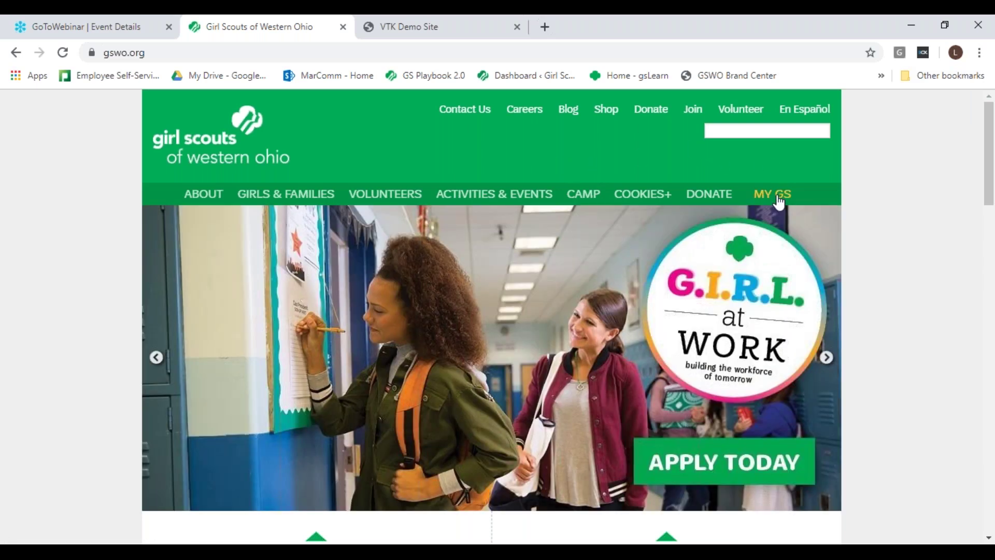
pyautogui.moveTo(779, 203)
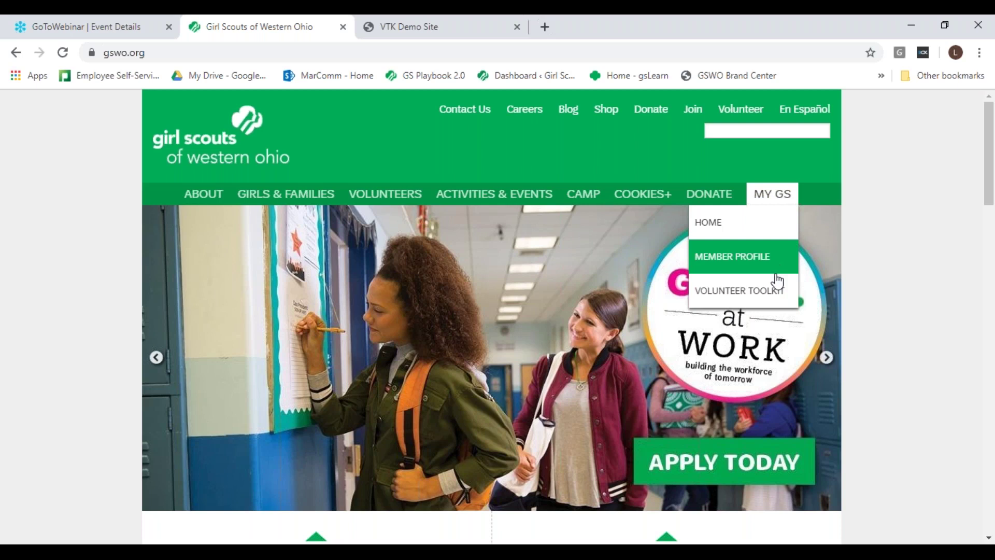
pyautogui.click(772, 294)
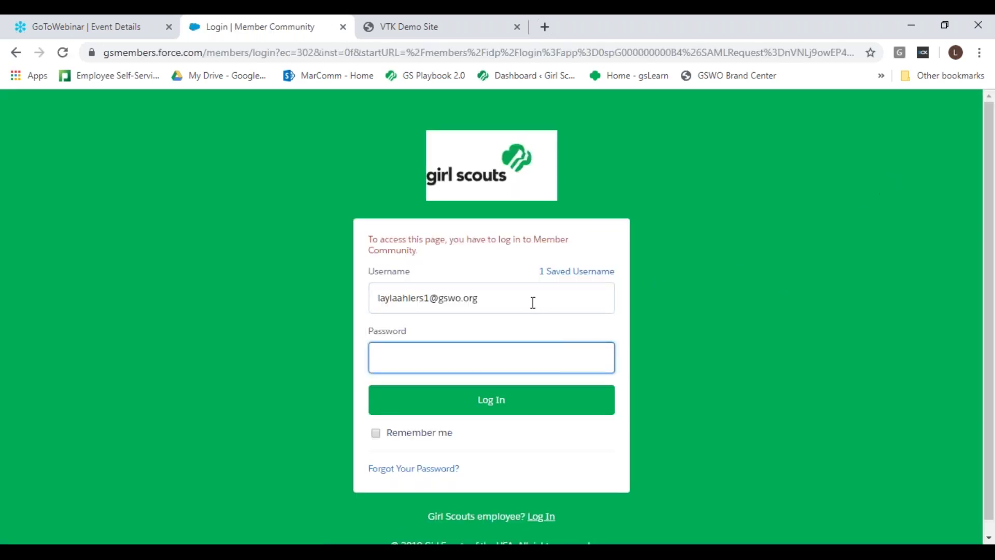
# Step: Replace the saved username with the autofilled staff account, enter the password, and log in
pyautogui.moveTo(498, 292); pyautogui.dragTo(309, 309)
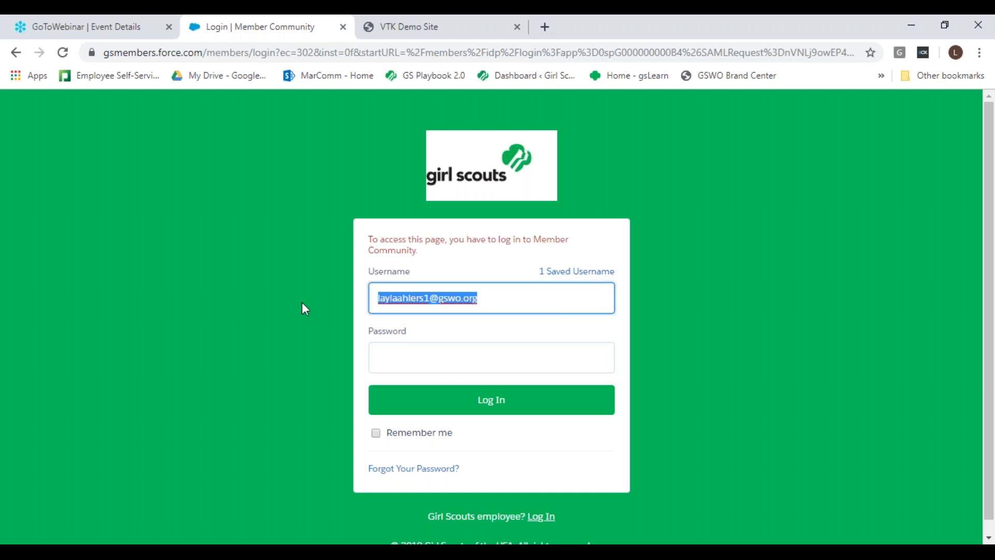
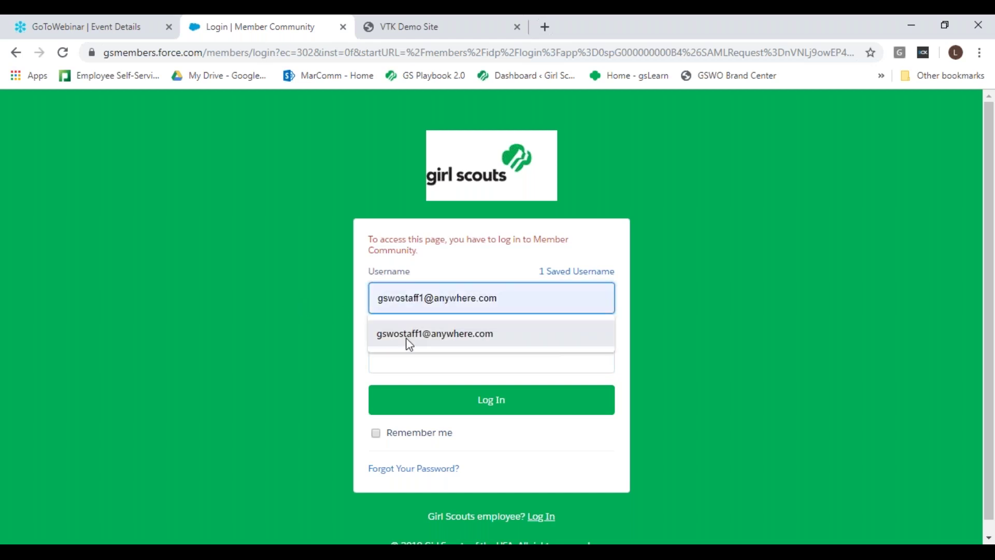
pyautogui.click(406, 337)
pyautogui.click(403, 363)
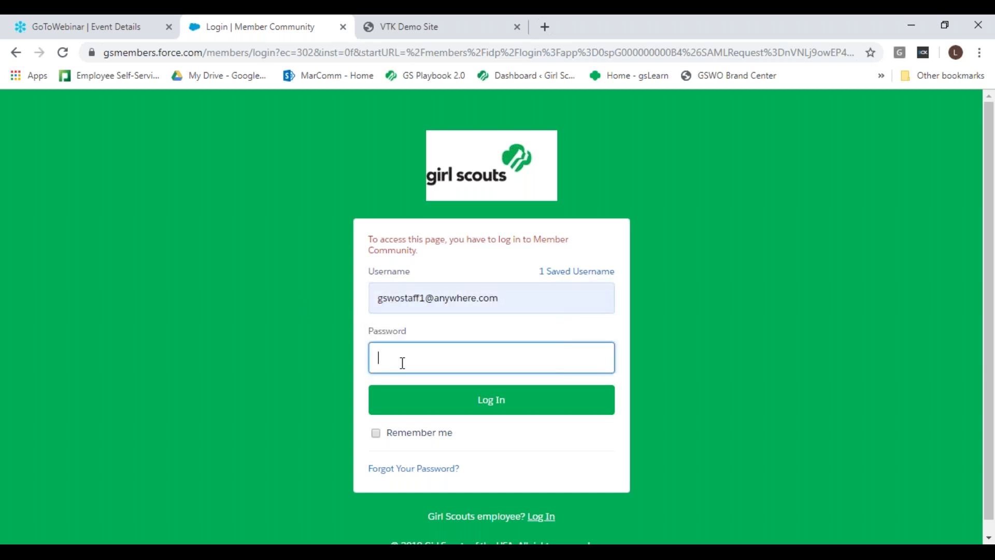
pyautogui.write('••••••••')
pyautogui.click(420, 409)
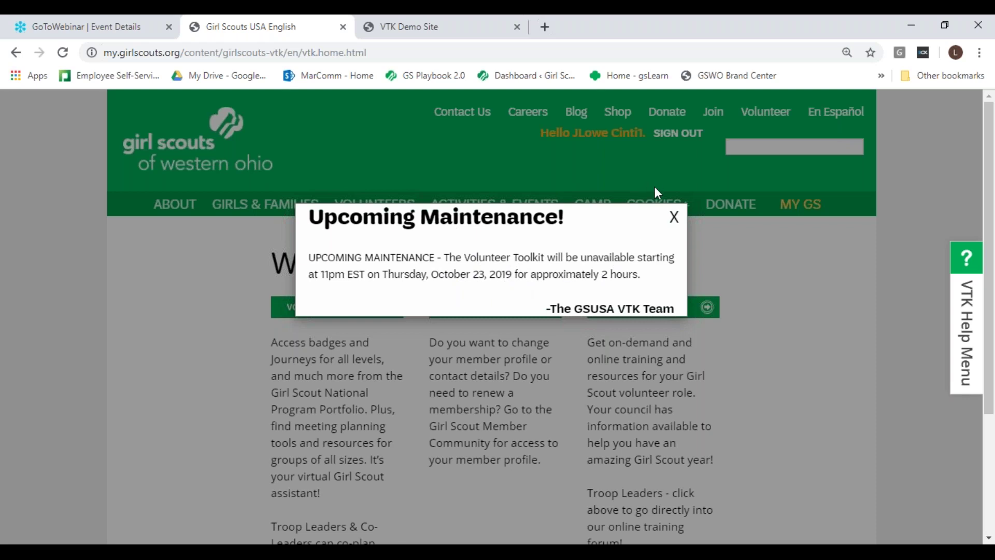
# Step: Close the upcoming maintenance notice and scroll down to the Volunteer Toolkit link
pyautogui.click(675, 218)
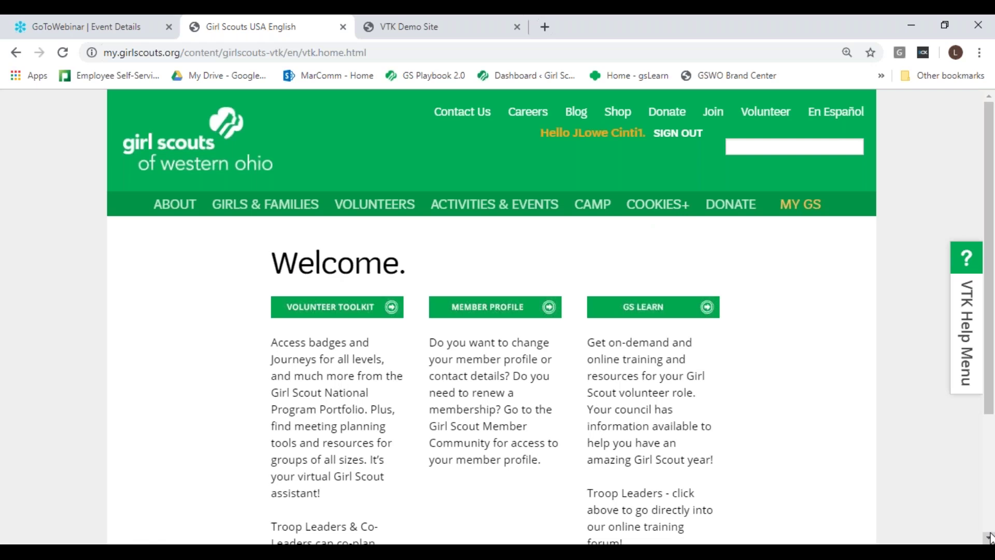
pyautogui.scroll(-3, 990, 537)
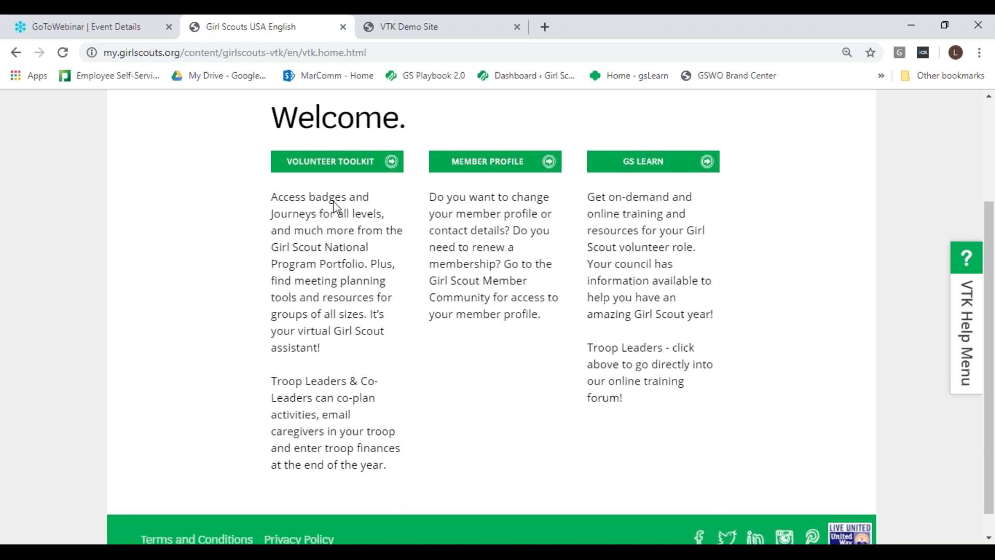
# Step: Enter the Volunteer Toolkit, switch to the Dayton 4-Cadette troop, and open its Resources page
pyautogui.click(325, 165)
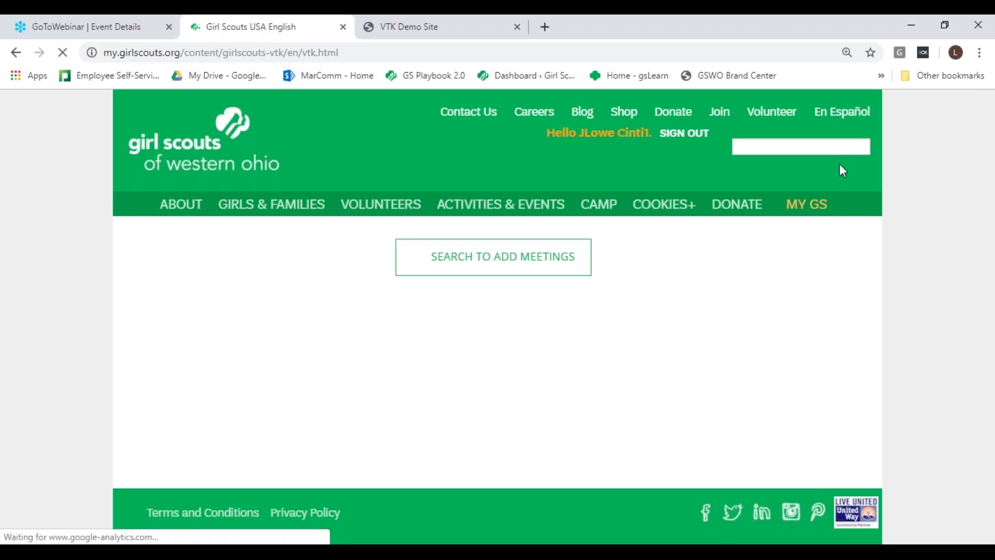
pyautogui.click(850, 238)
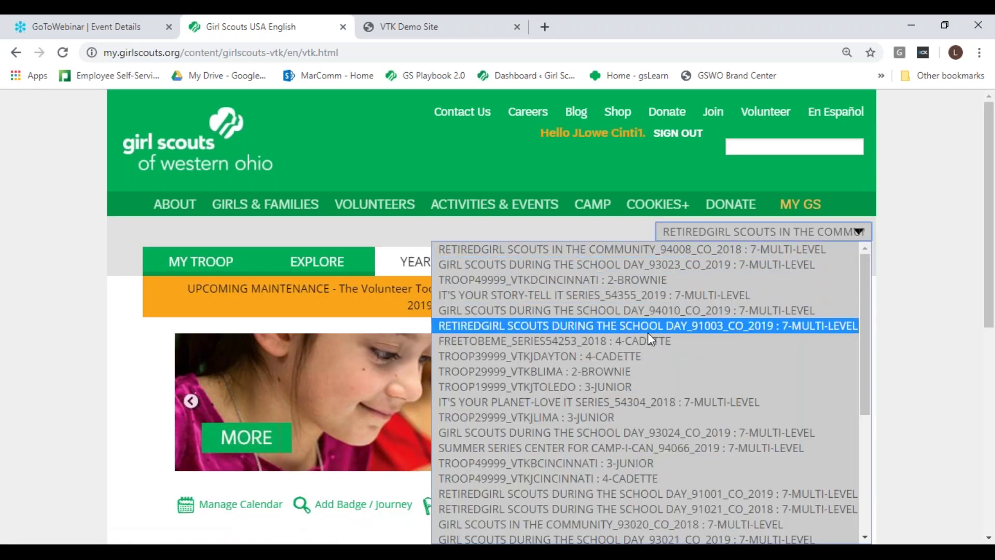
pyautogui.click(616, 356)
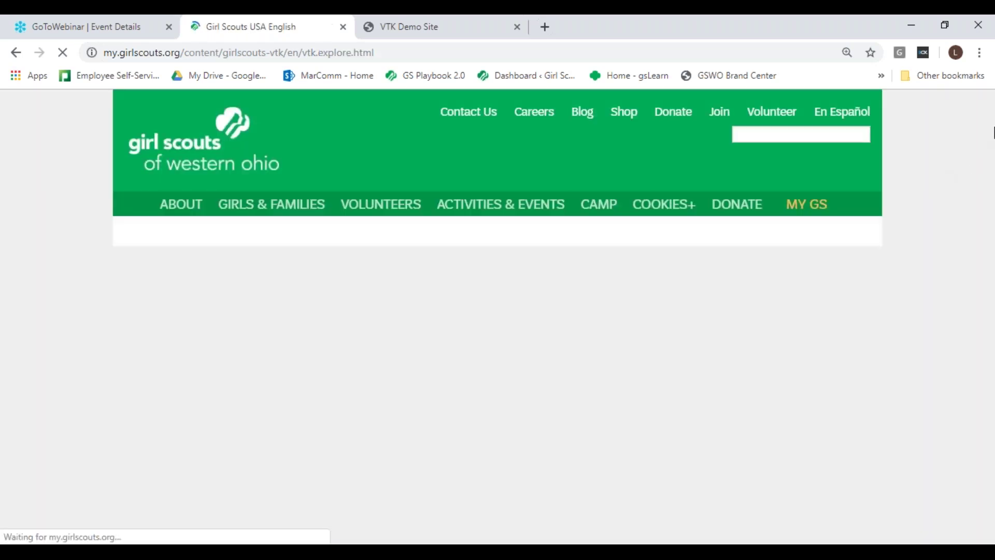
pyautogui.scroll(-2, 206, 310)
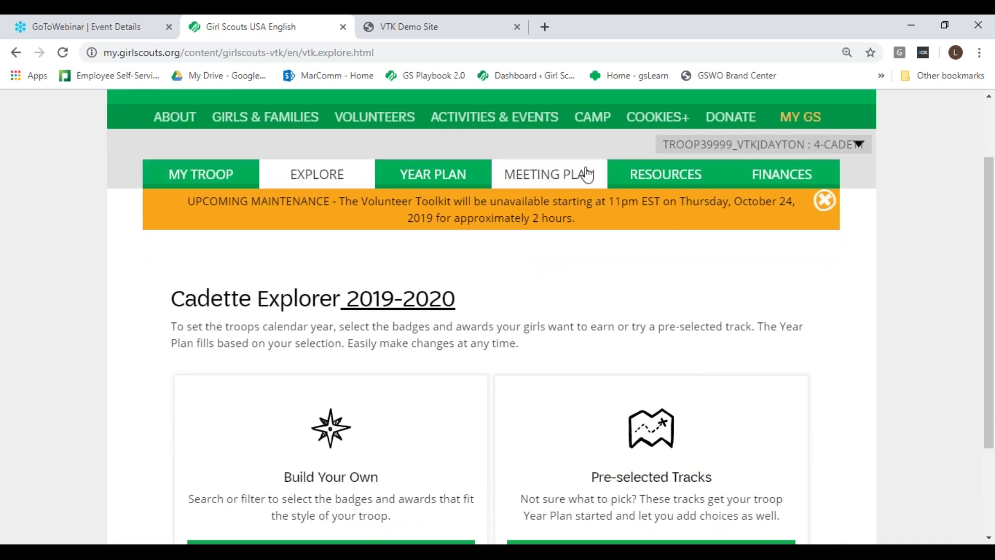
pyautogui.click(660, 175)
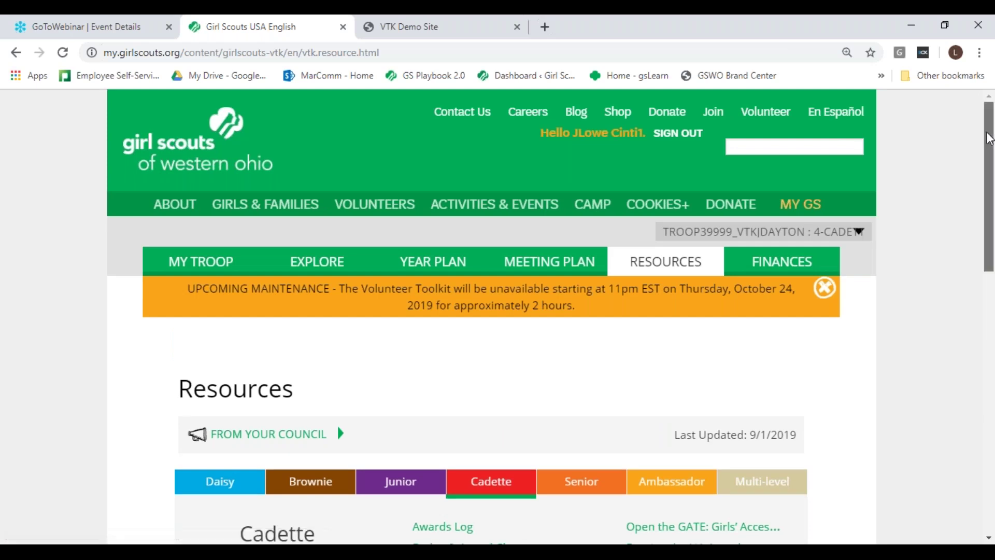
pyautogui.scroll(-2, 990, 177)
pyautogui.moveTo(990, 176); pyautogui.dragTo(991, 214)
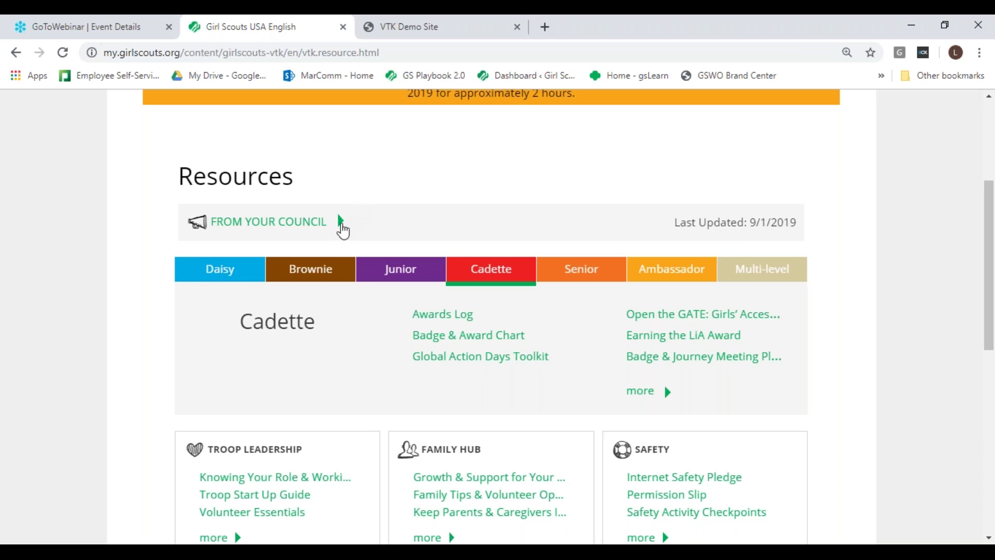
pyautogui.click(342, 224)
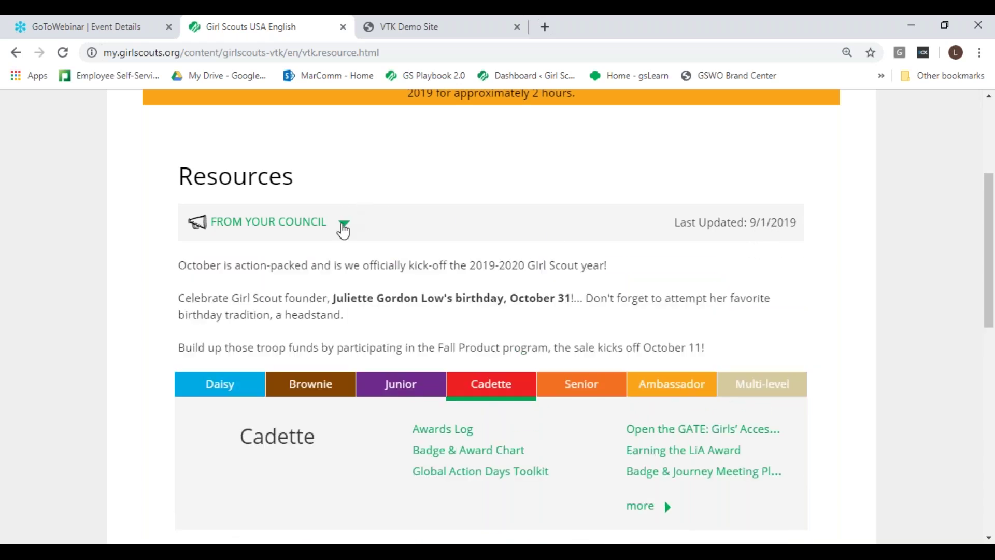
pyautogui.click(342, 226)
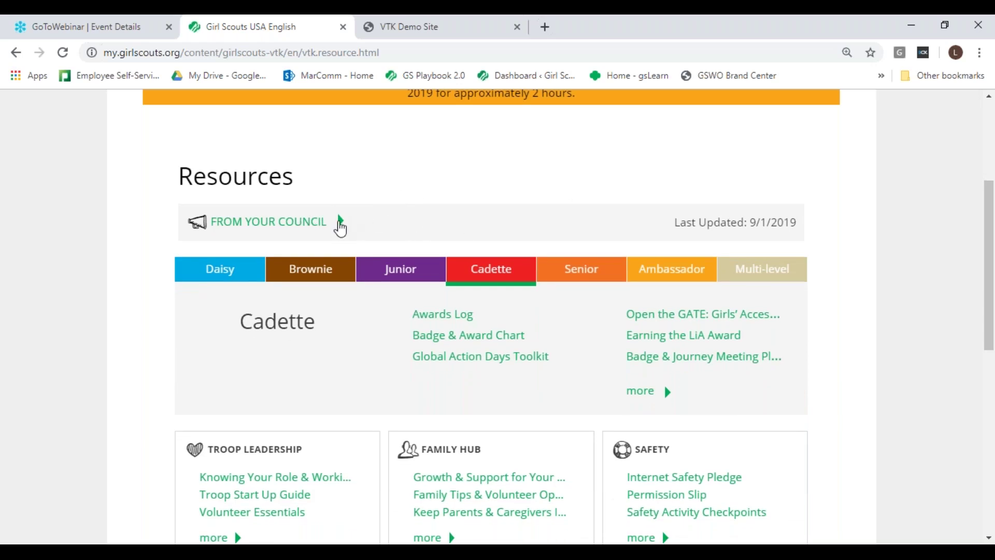
pyautogui.click(340, 222)
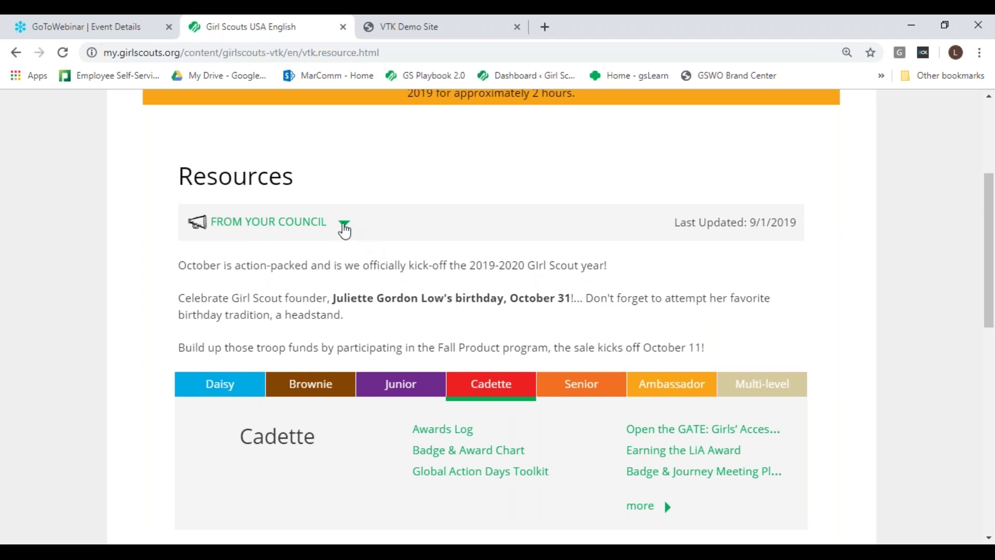
pyautogui.click(344, 228)
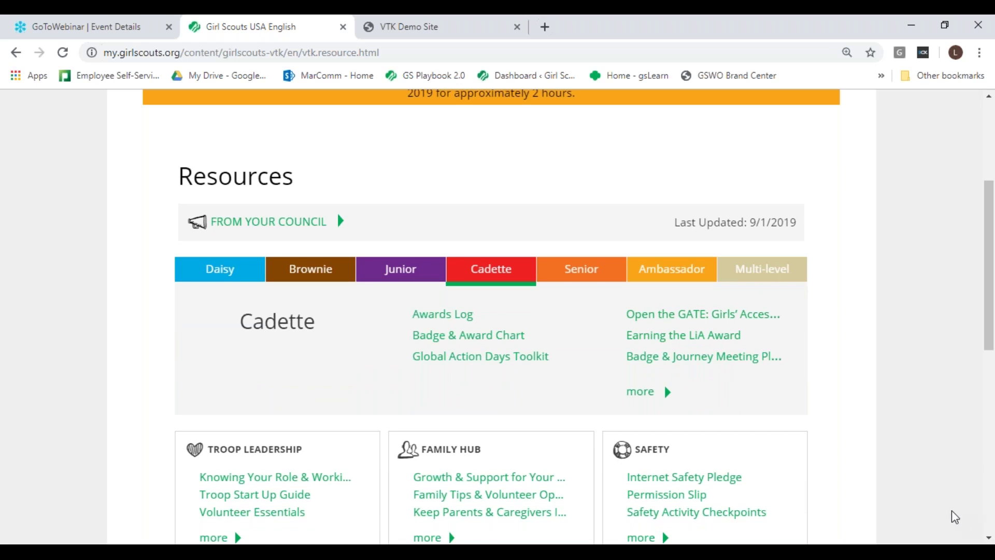
pyautogui.click(341, 228)
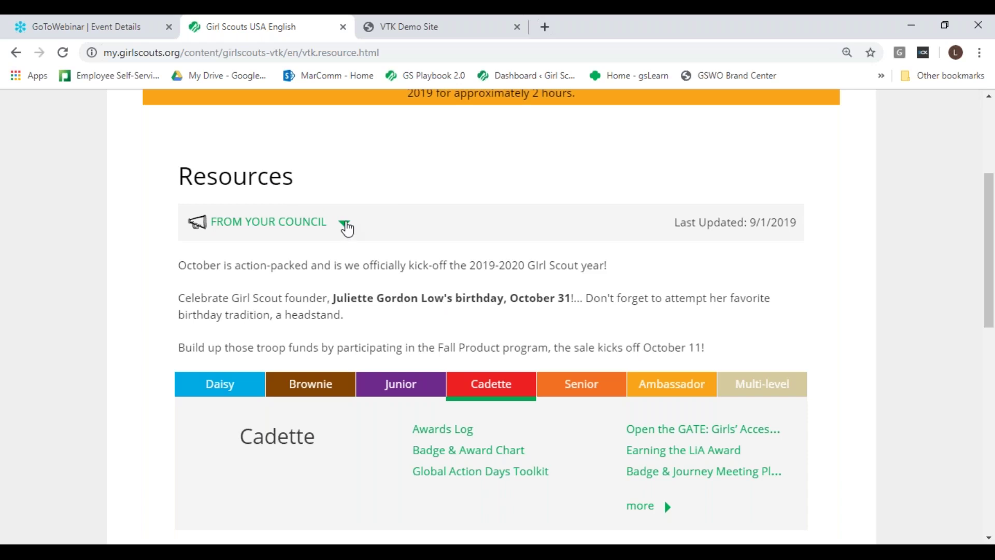
pyautogui.click(346, 226)
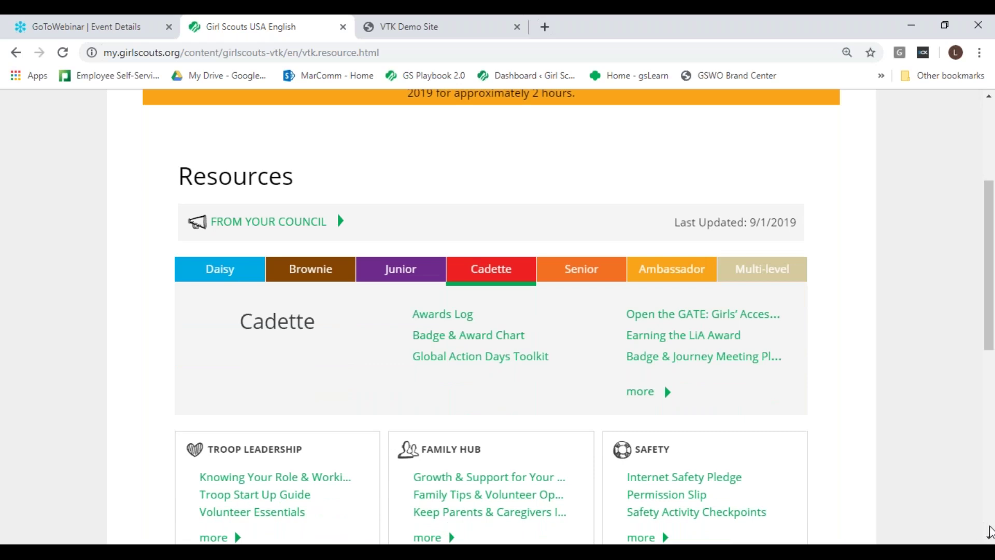
pyautogui.scroll(-2, 989, 532)
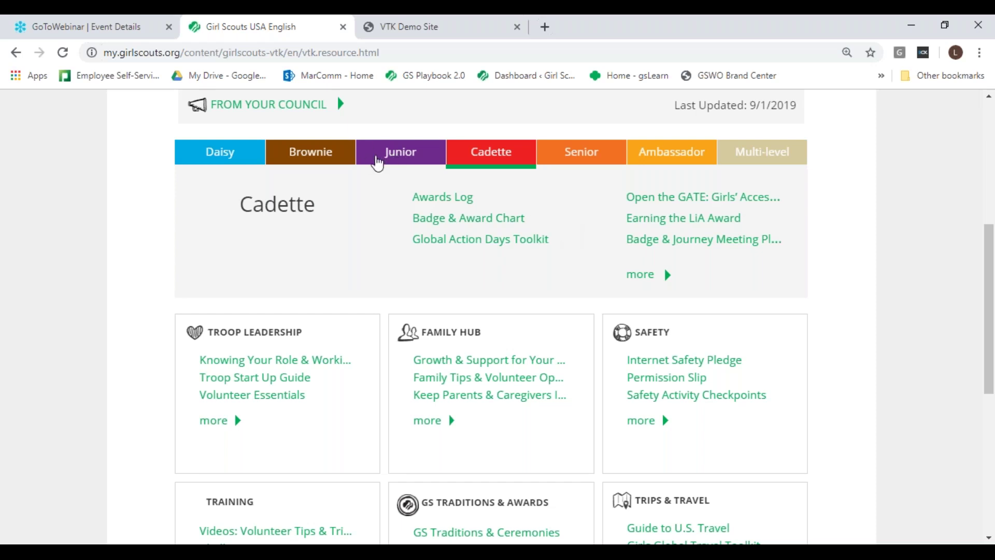
# Step: Switch Resources to the Junior level and expand the complete Junior link list
pyautogui.click(392, 155)
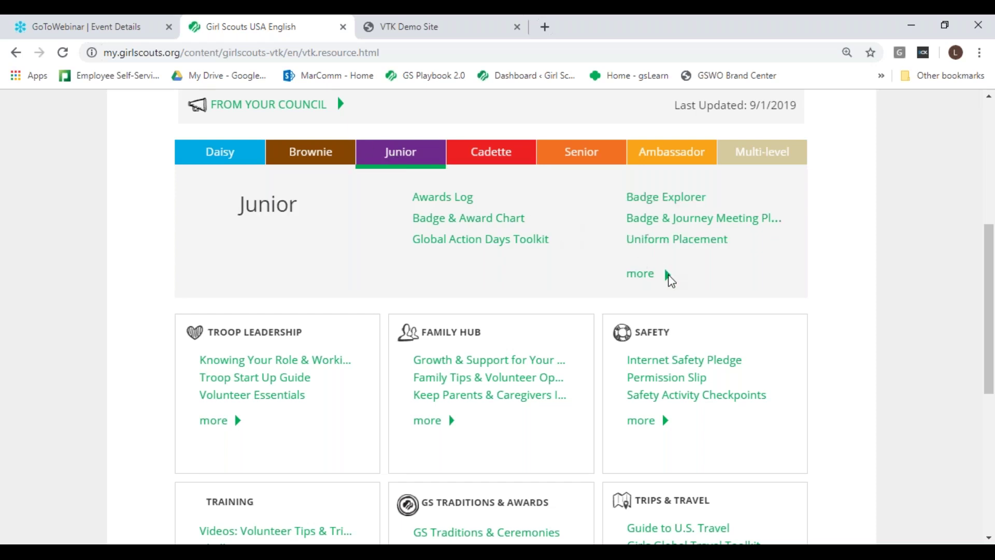
pyautogui.click(667, 275)
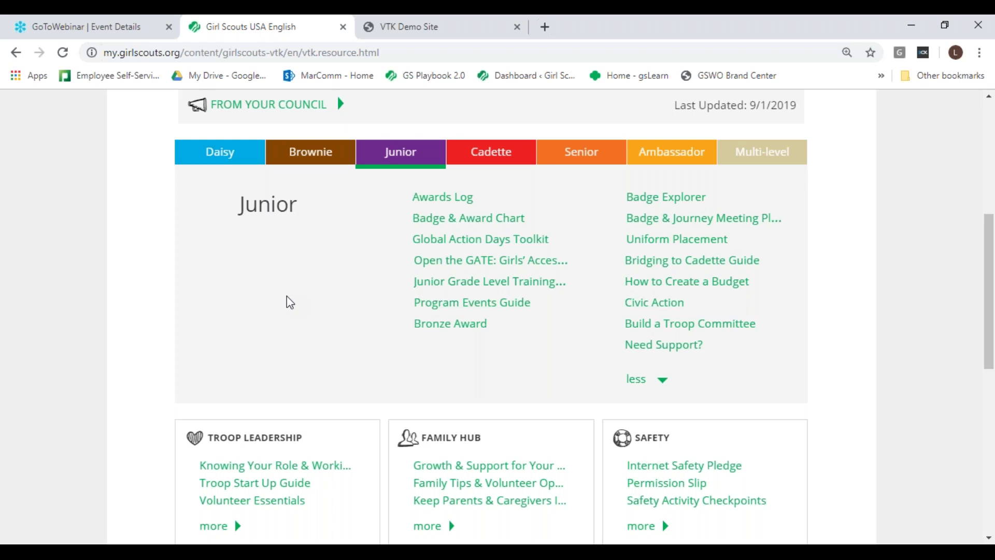
pyautogui.moveTo(988, 539); pyautogui.dragTo(989, 539)
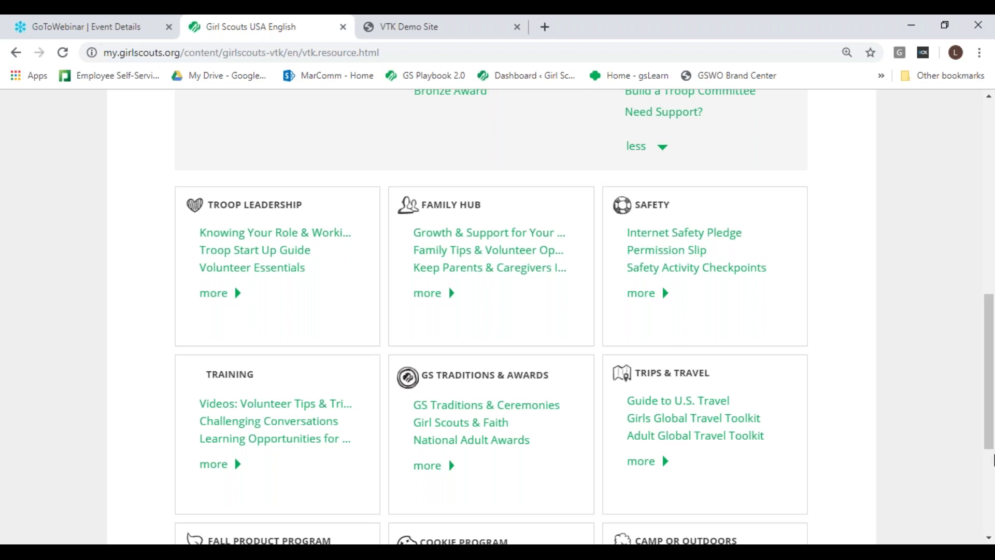
# Step: Reveal all links on the Troop Leadership, Family Hub and Safety cards
pyautogui.moveTo(990, 442); pyautogui.dragTo(991, 460)
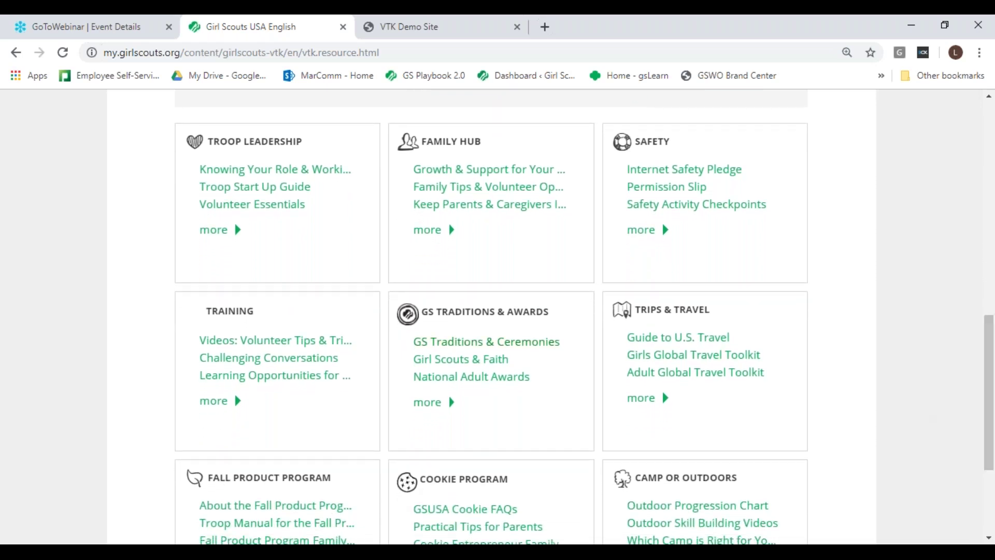
pyautogui.click(228, 231)
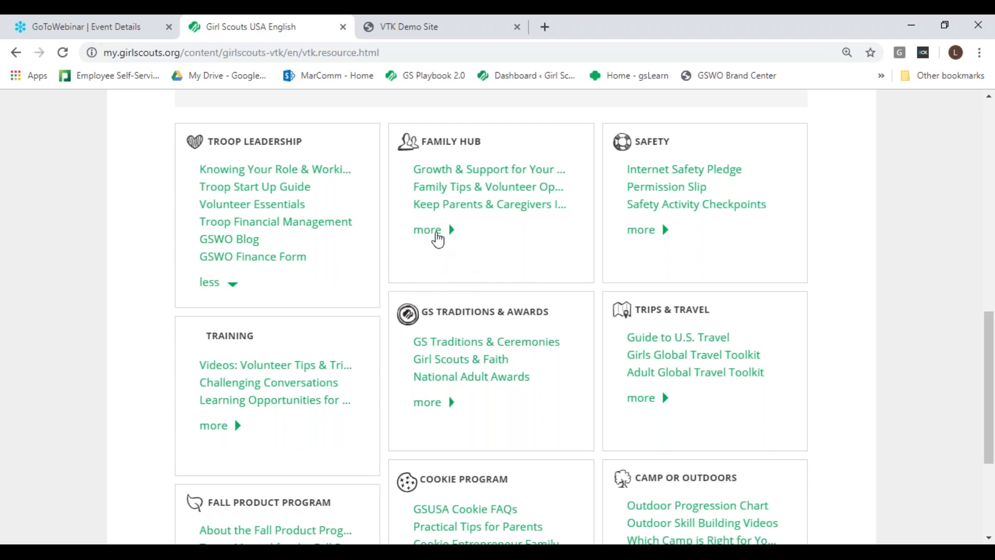
pyautogui.click(436, 231)
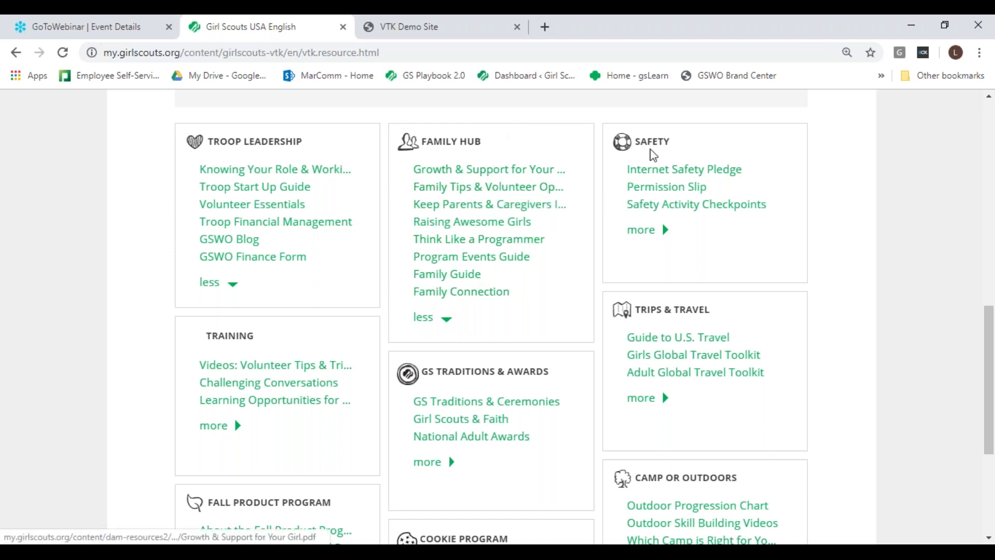
pyautogui.click(657, 234)
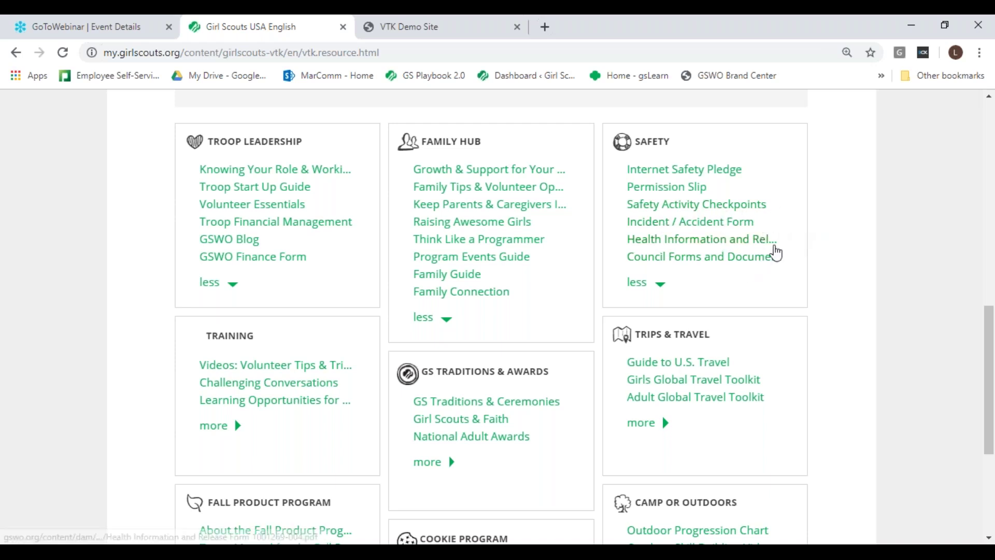
pyautogui.moveTo(991, 449); pyautogui.dragTo(992, 515)
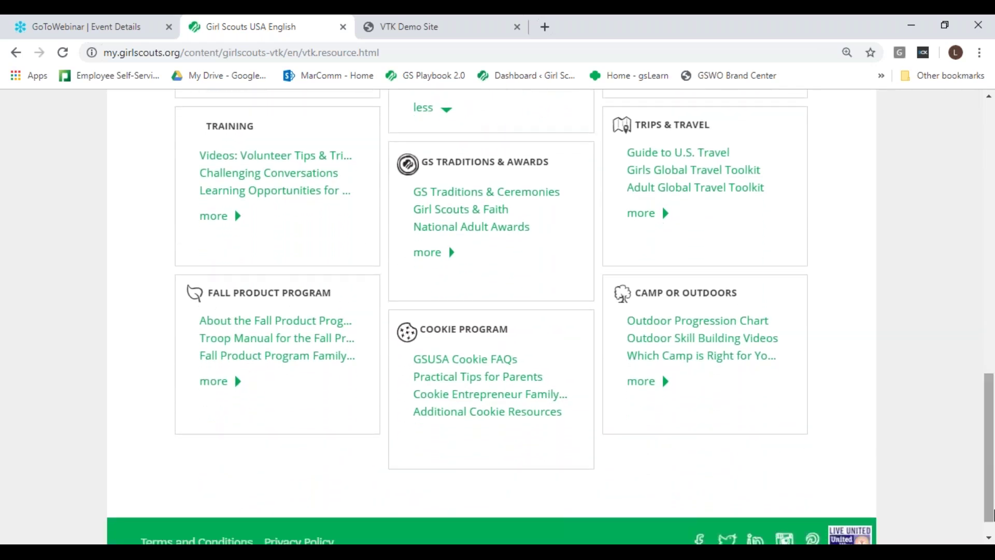
# Step: Show all links for Training, GS Traditions & Awards, Trips & Travel, Fall Product Program and Camp or Outdoors
pyautogui.click(233, 224)
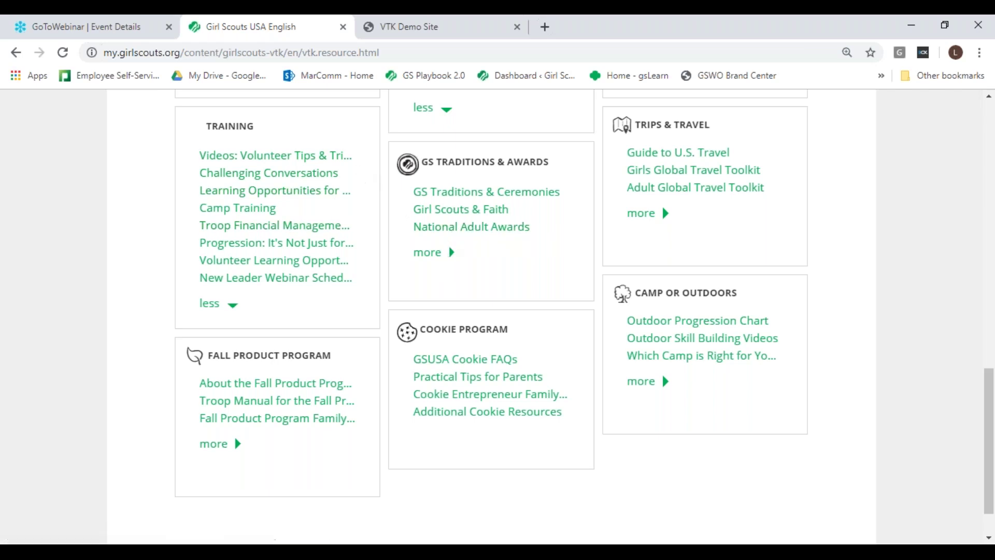
pyautogui.click(443, 253)
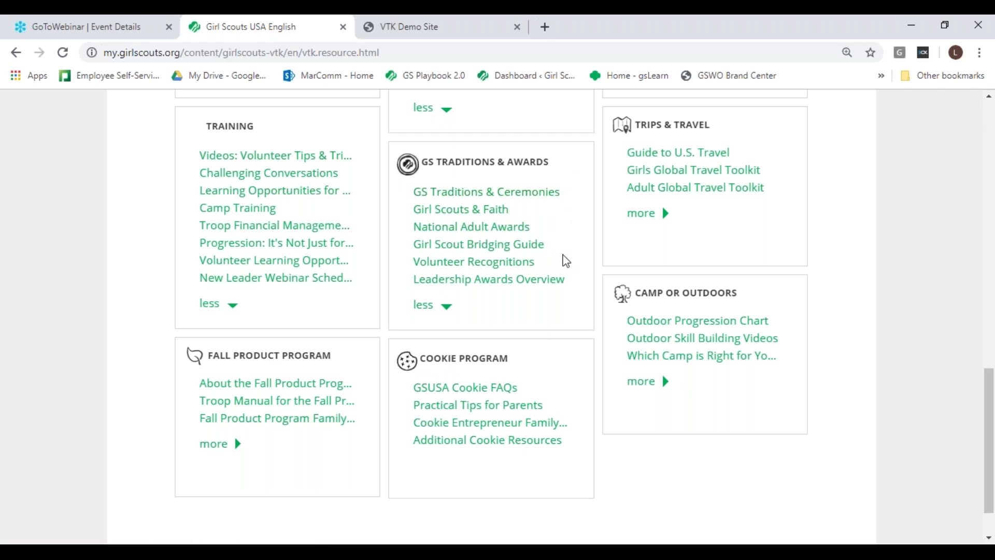
pyautogui.click(662, 214)
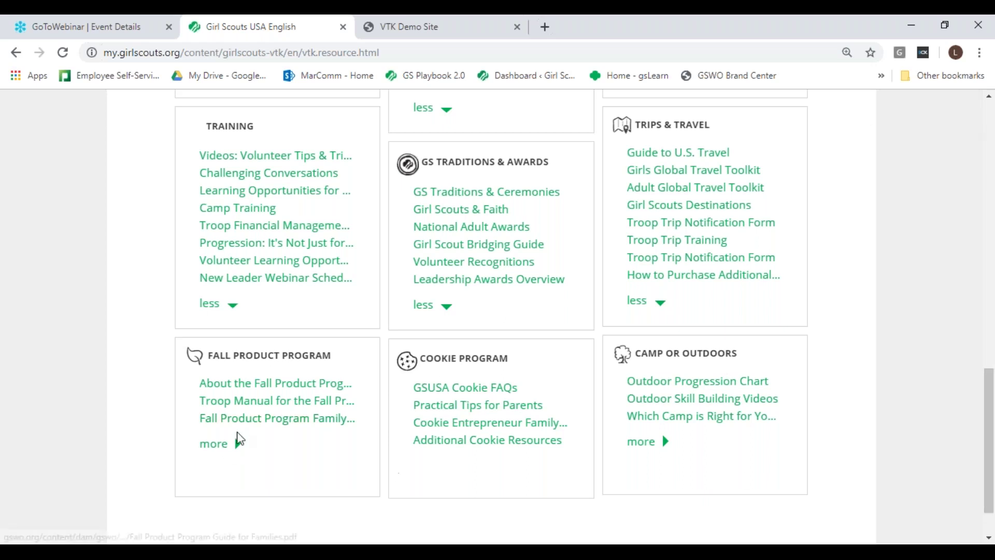
pyautogui.click(222, 444)
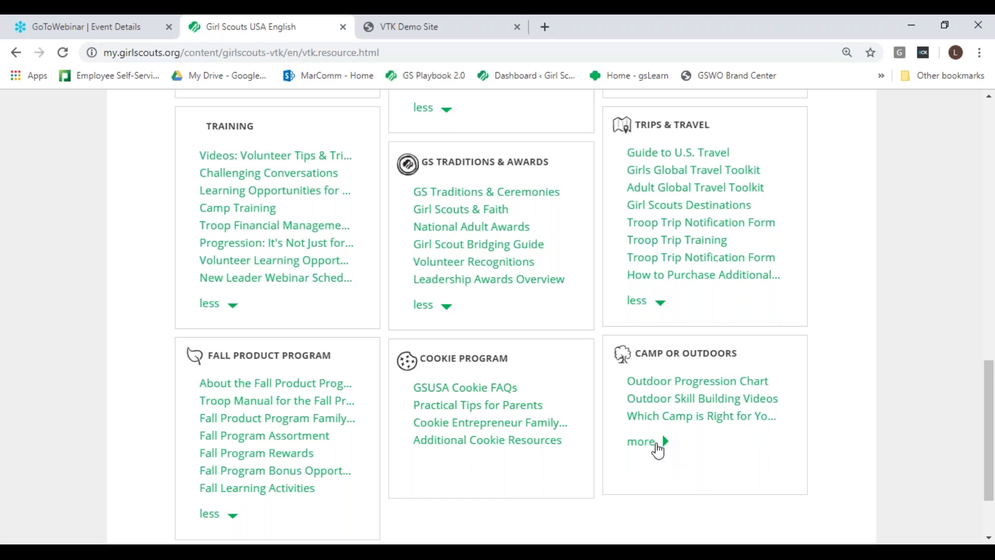
pyautogui.click(657, 452)
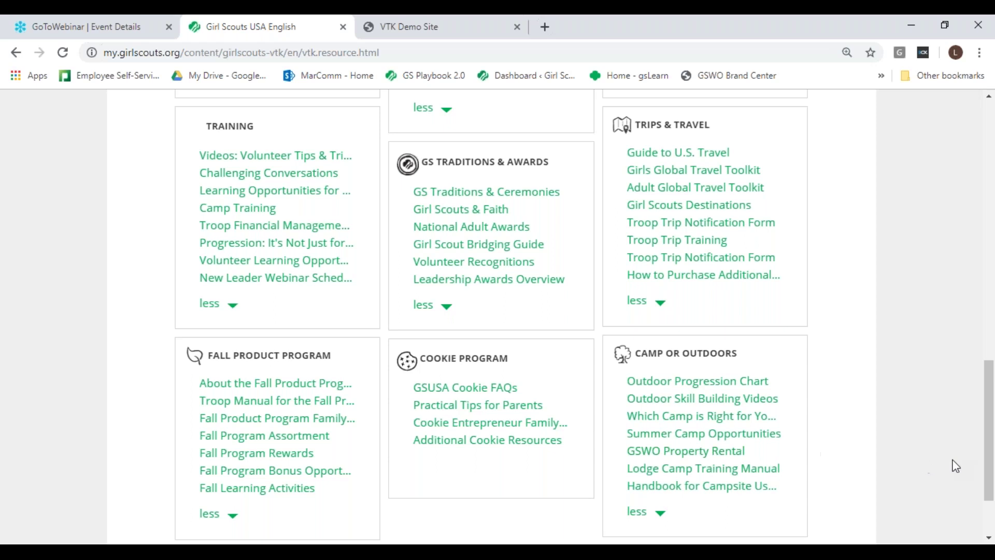
pyautogui.scroll(-2, 984, 471)
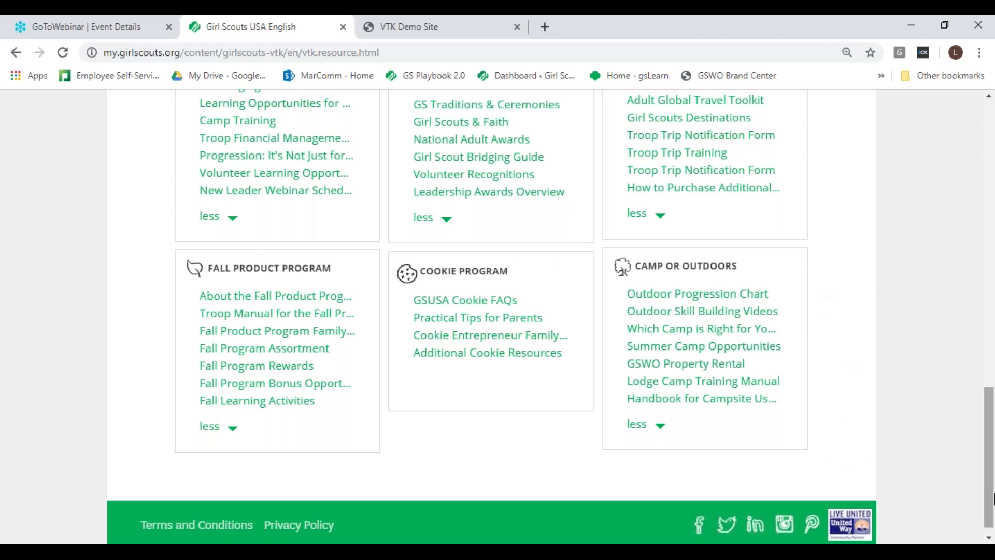
pyautogui.moveTo(989, 507); pyautogui.dragTo(992, 244)
pyautogui.scroll(-8, 337, 341)
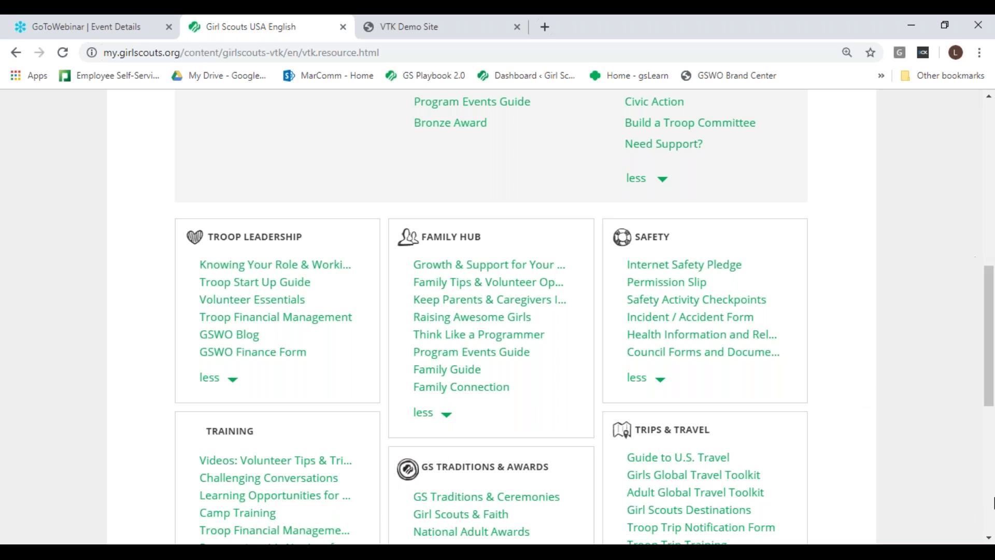
# Step: Go to the troop's Finances page showing the 2019 - 2020 Finance Report unavailable notice
pyautogui.click(989, 99)
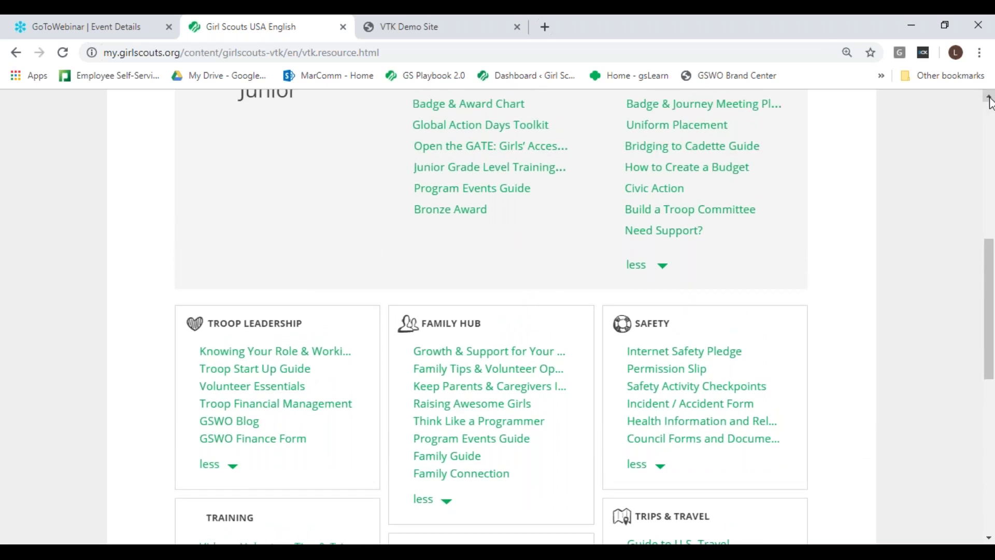
pyautogui.click(989, 99)
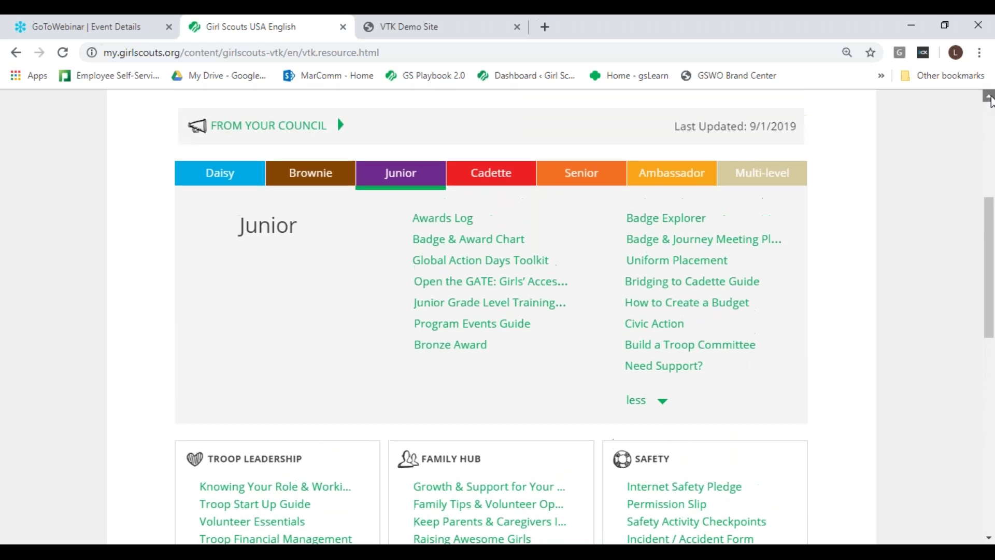
pyautogui.click(988, 98)
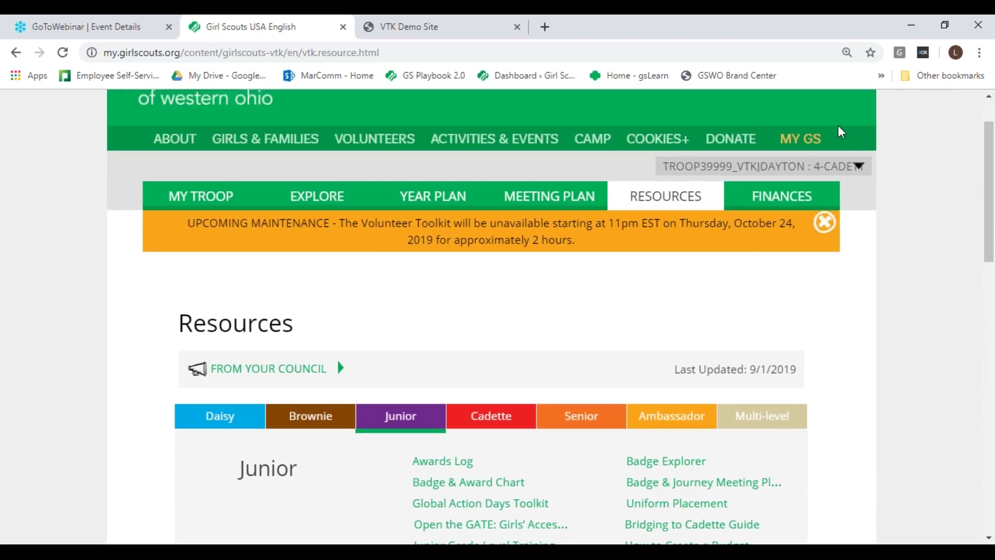
pyautogui.click(774, 197)
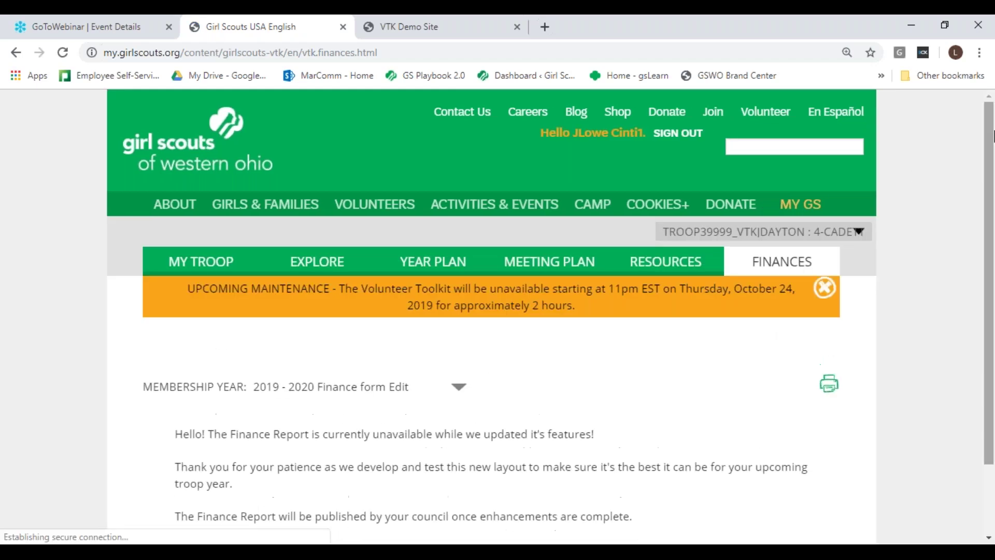
pyautogui.moveTo(984, 135); pyautogui.dragTo(990, 185)
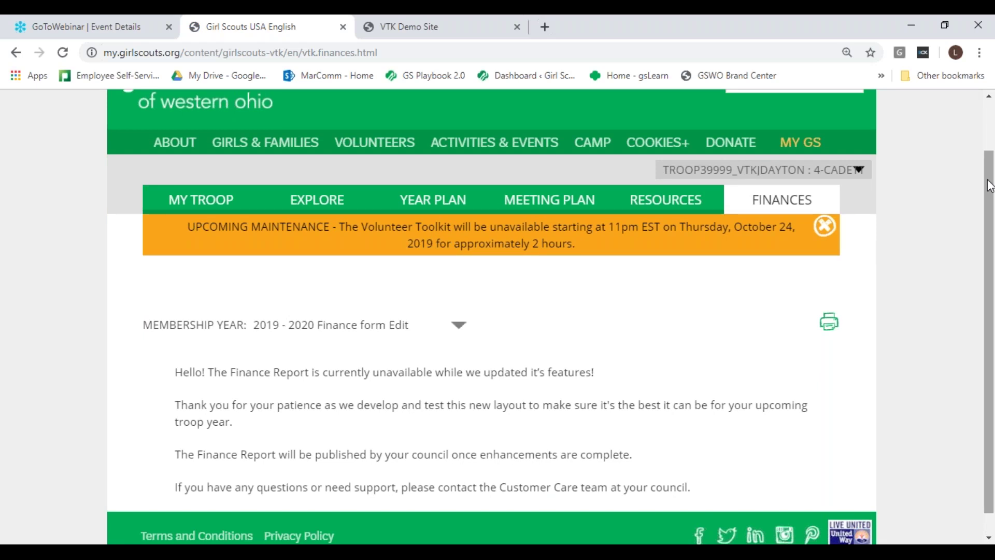
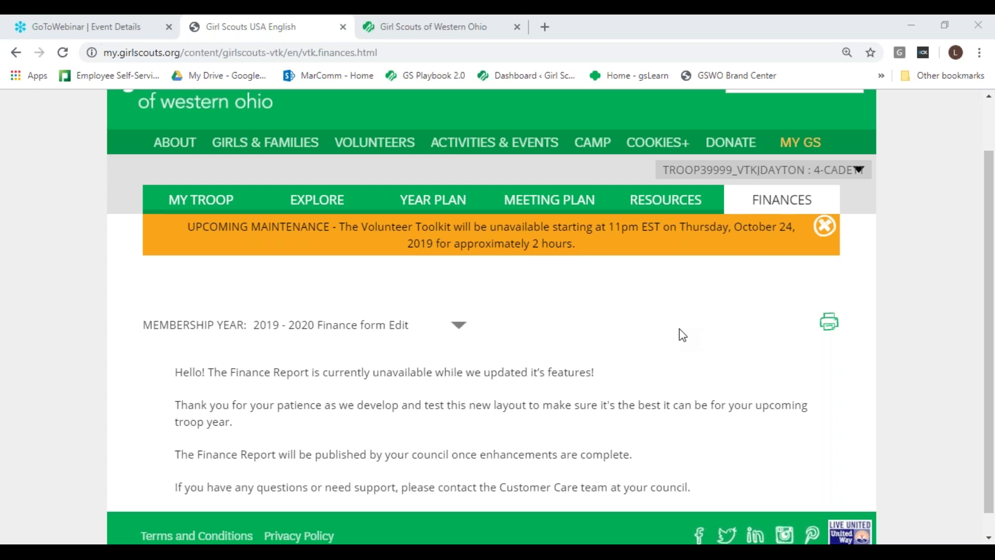
# Step: After reading the 2019 - 2020 Finance Report notice, bring up the VOLUNTEERS menu's page list
pyautogui.moveTo(542, 187)
pyautogui.moveTo(398, 147)
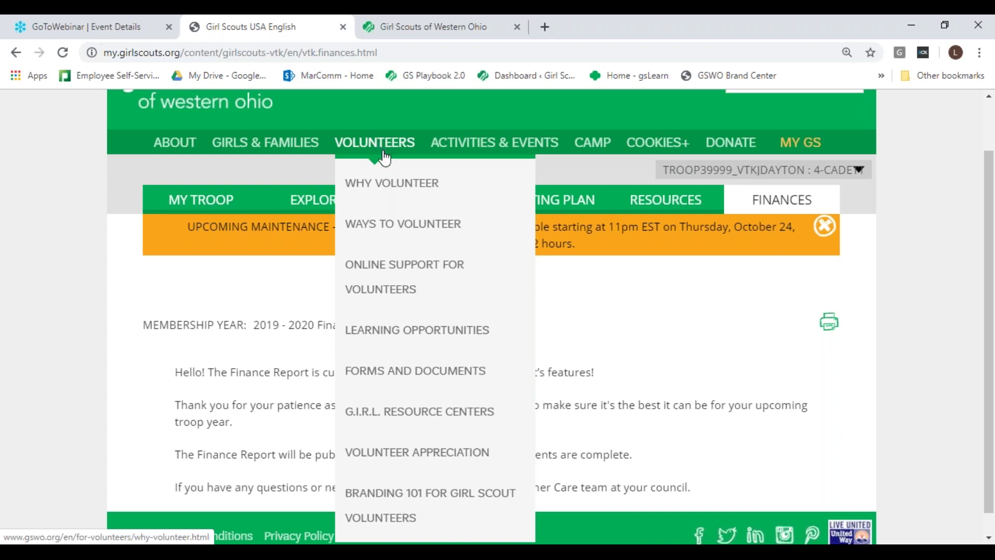
# Step: Go to GSWO's Online Support for Volunteers page and move down to its resource sections
pyautogui.click(378, 282)
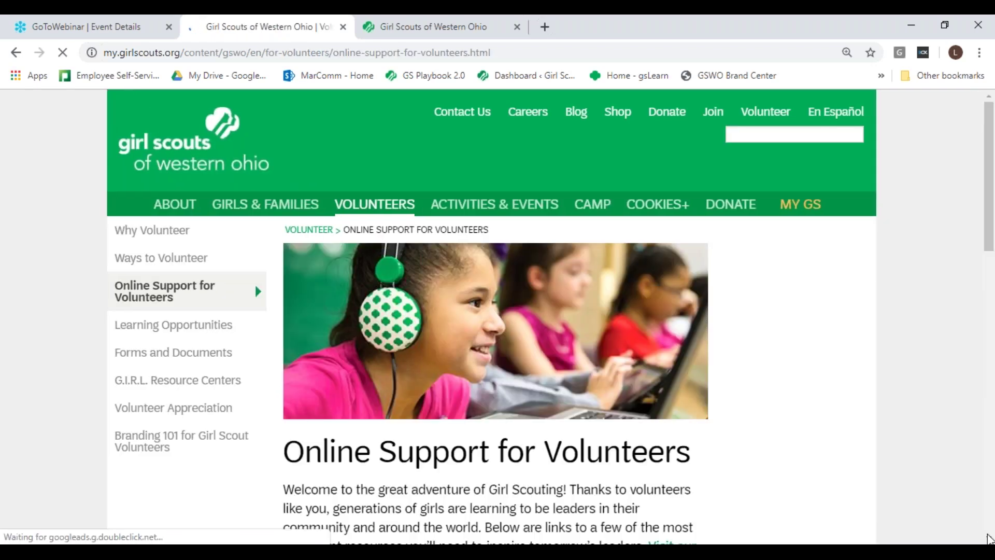
pyautogui.scroll(-3, 989, 539)
pyautogui.scroll(-3, 989, 539)
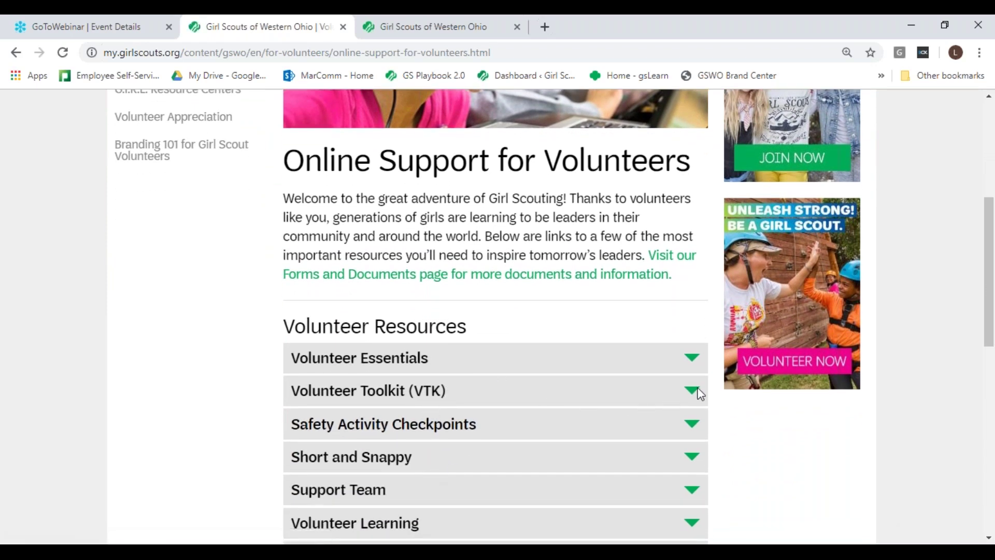
# Step: Expand the Volunteer Toolkit (VTK) section and read through its contents
pyautogui.click(695, 392)
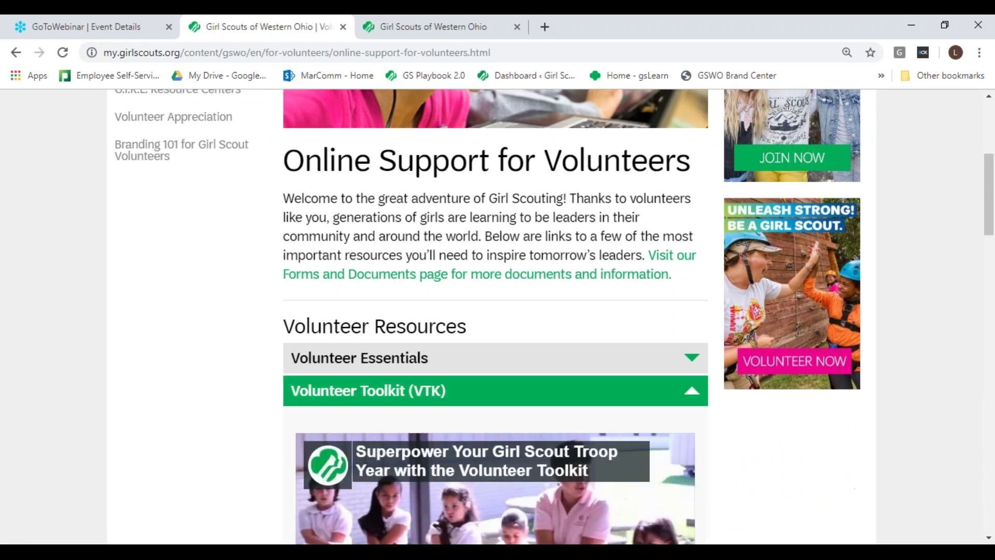
pyautogui.click(989, 539)
pyautogui.scroll(-6, 989, 539)
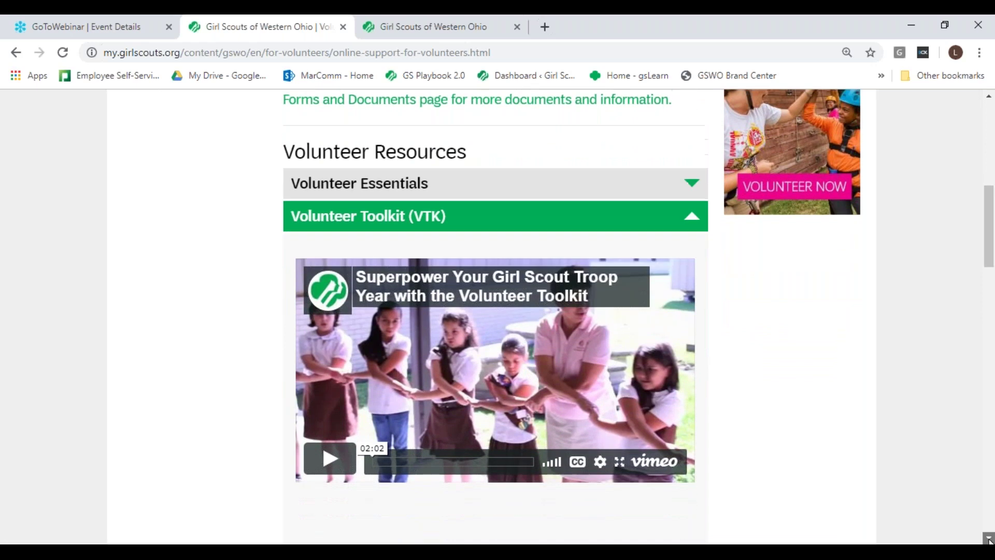
pyautogui.scroll(-5, 988, 539)
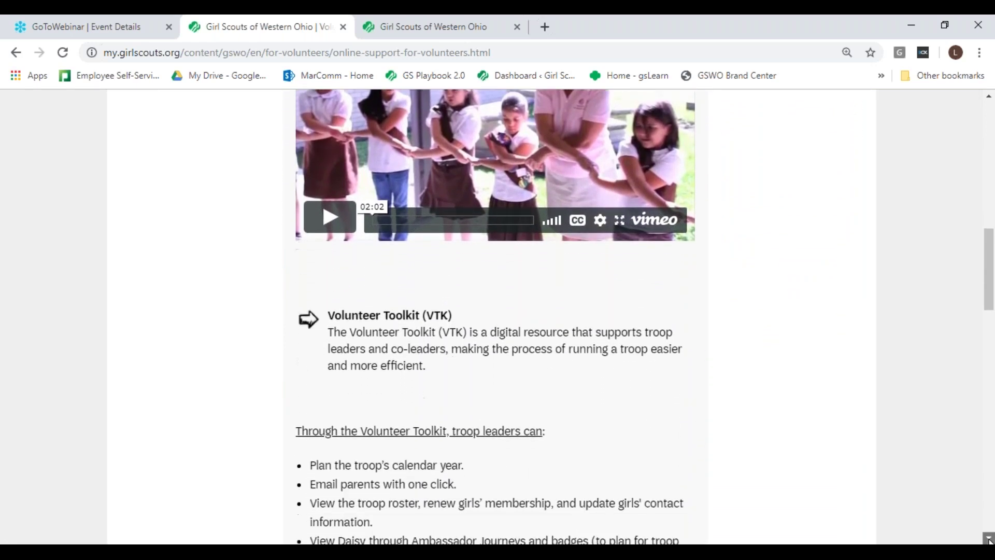
pyautogui.scroll(-3, 988, 539)
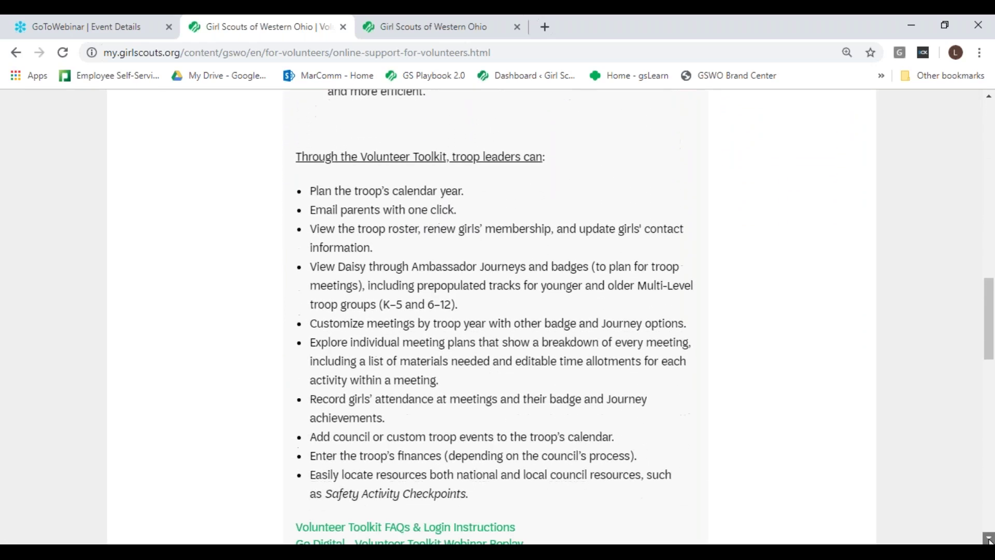